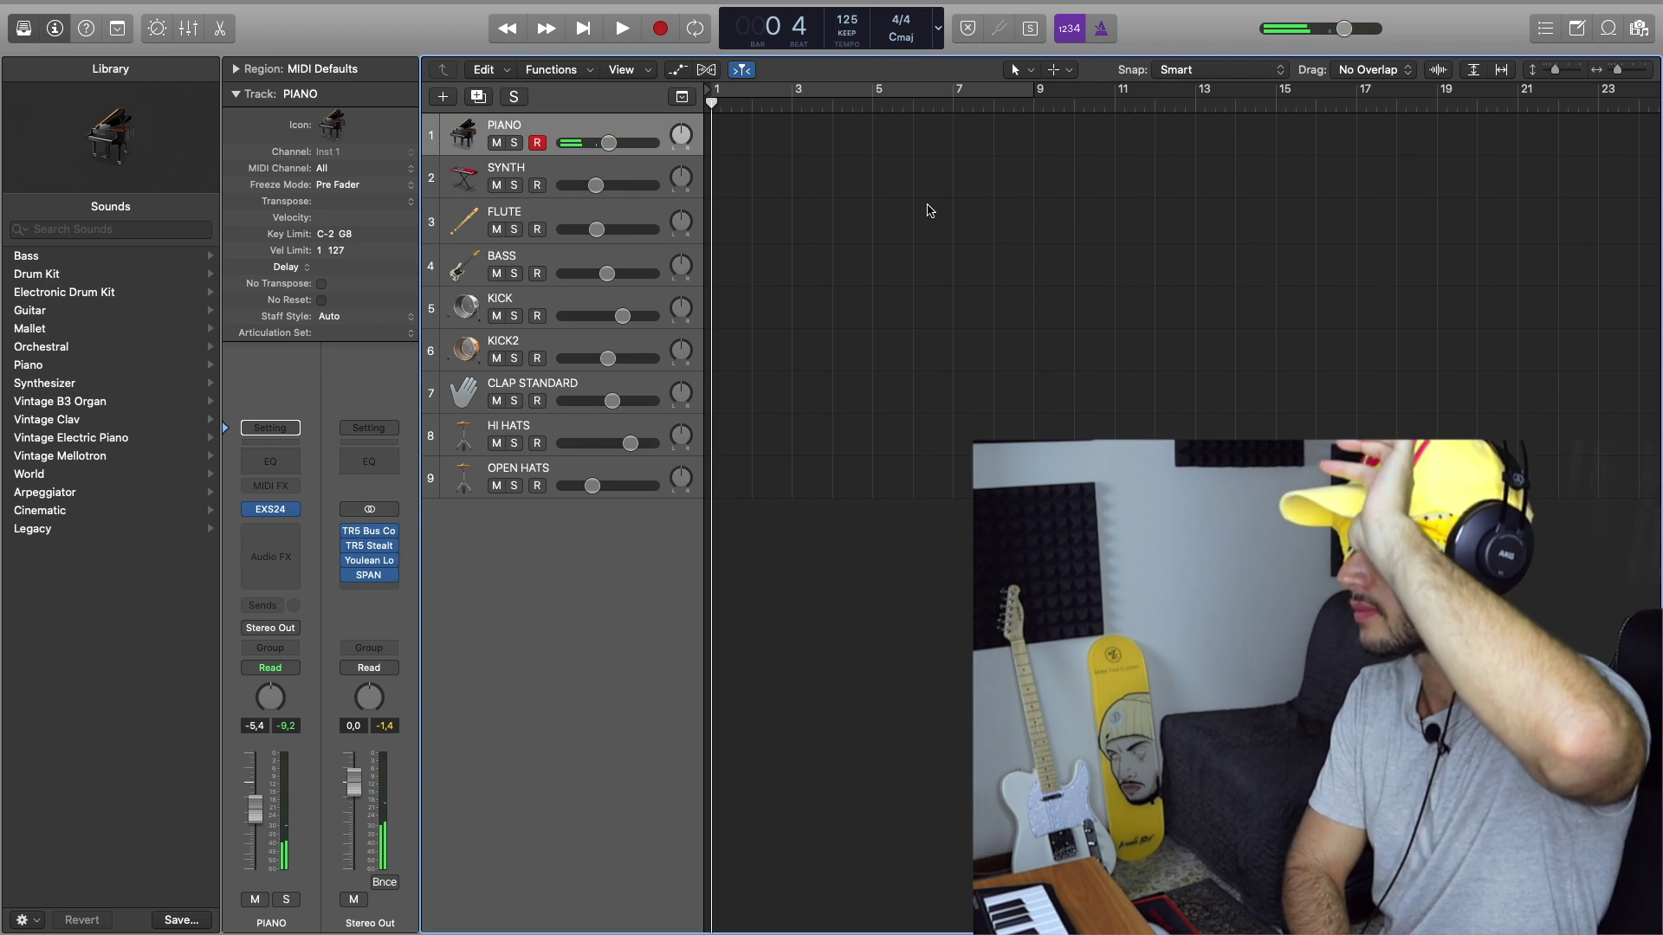
{"action": "key", "text": "r"}
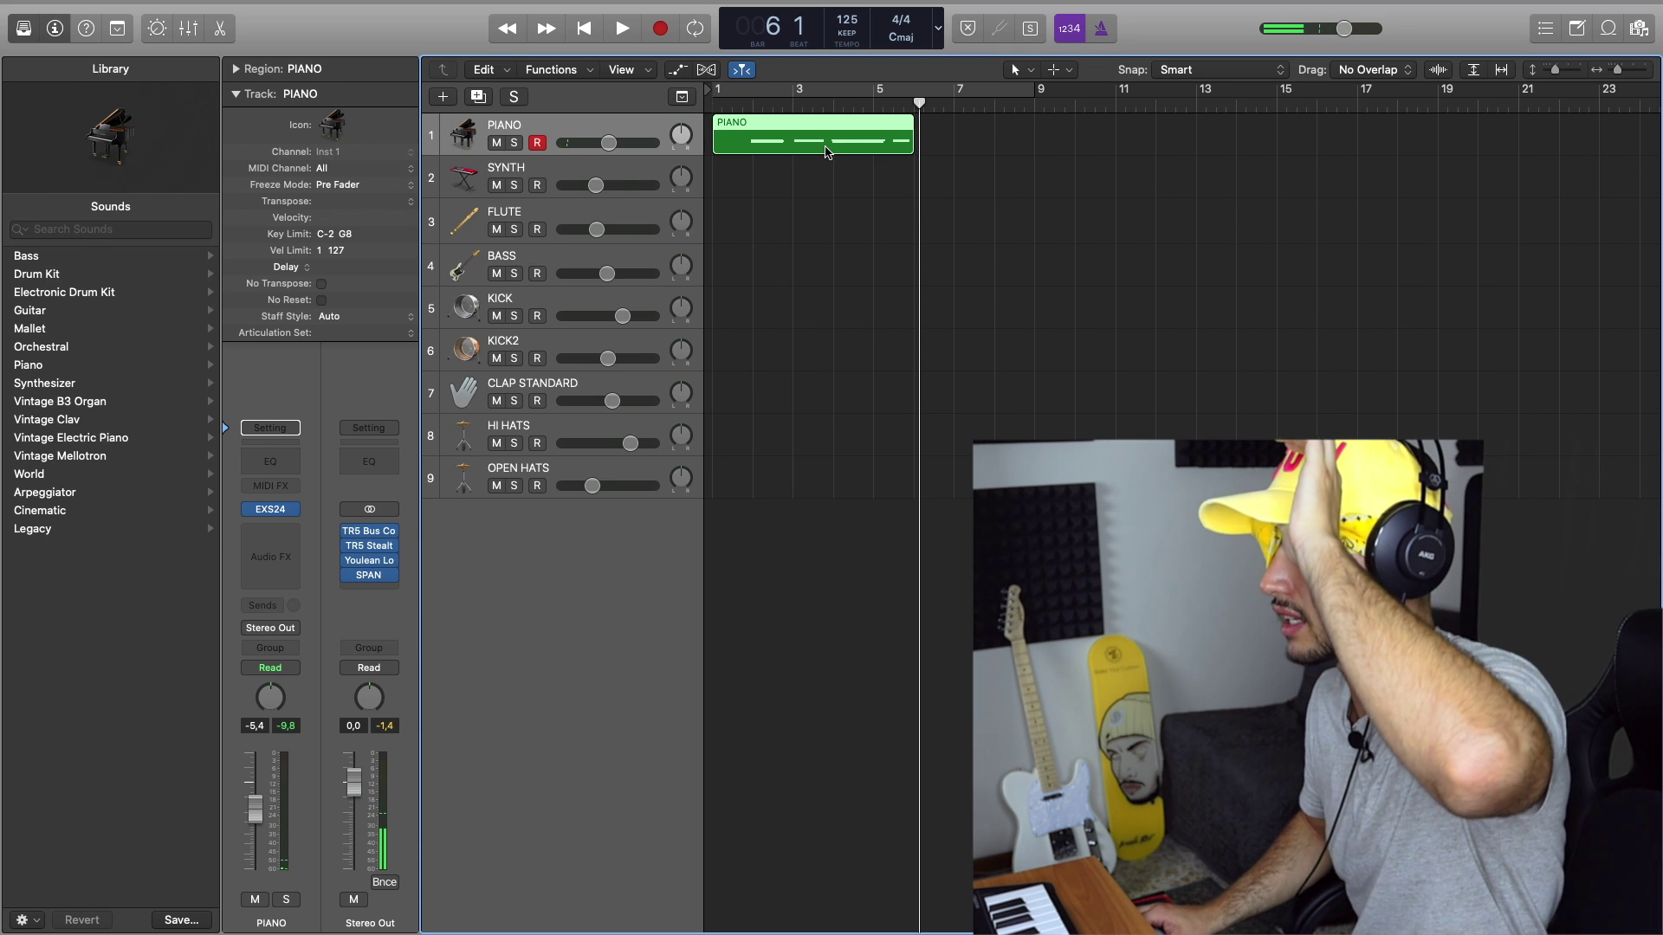
{"action": "key", "text": "Return"}
{"action": "key", "text": "space"}
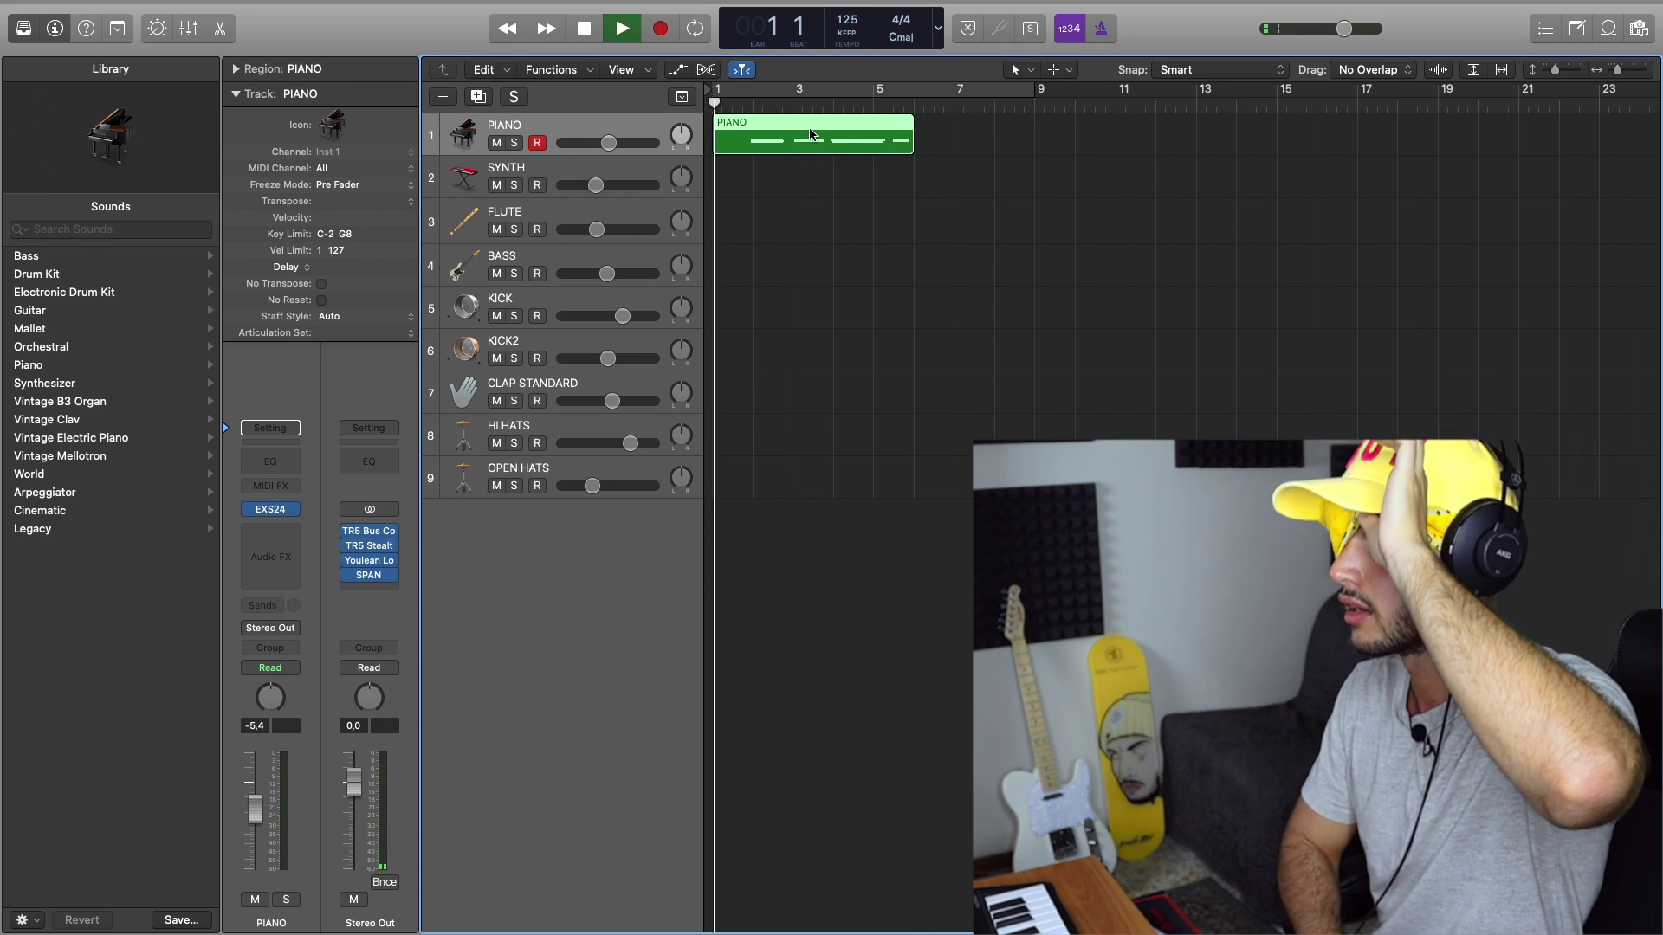
{"action": "key", "text": "space"}
{"action": "key", "text": "Delete"}
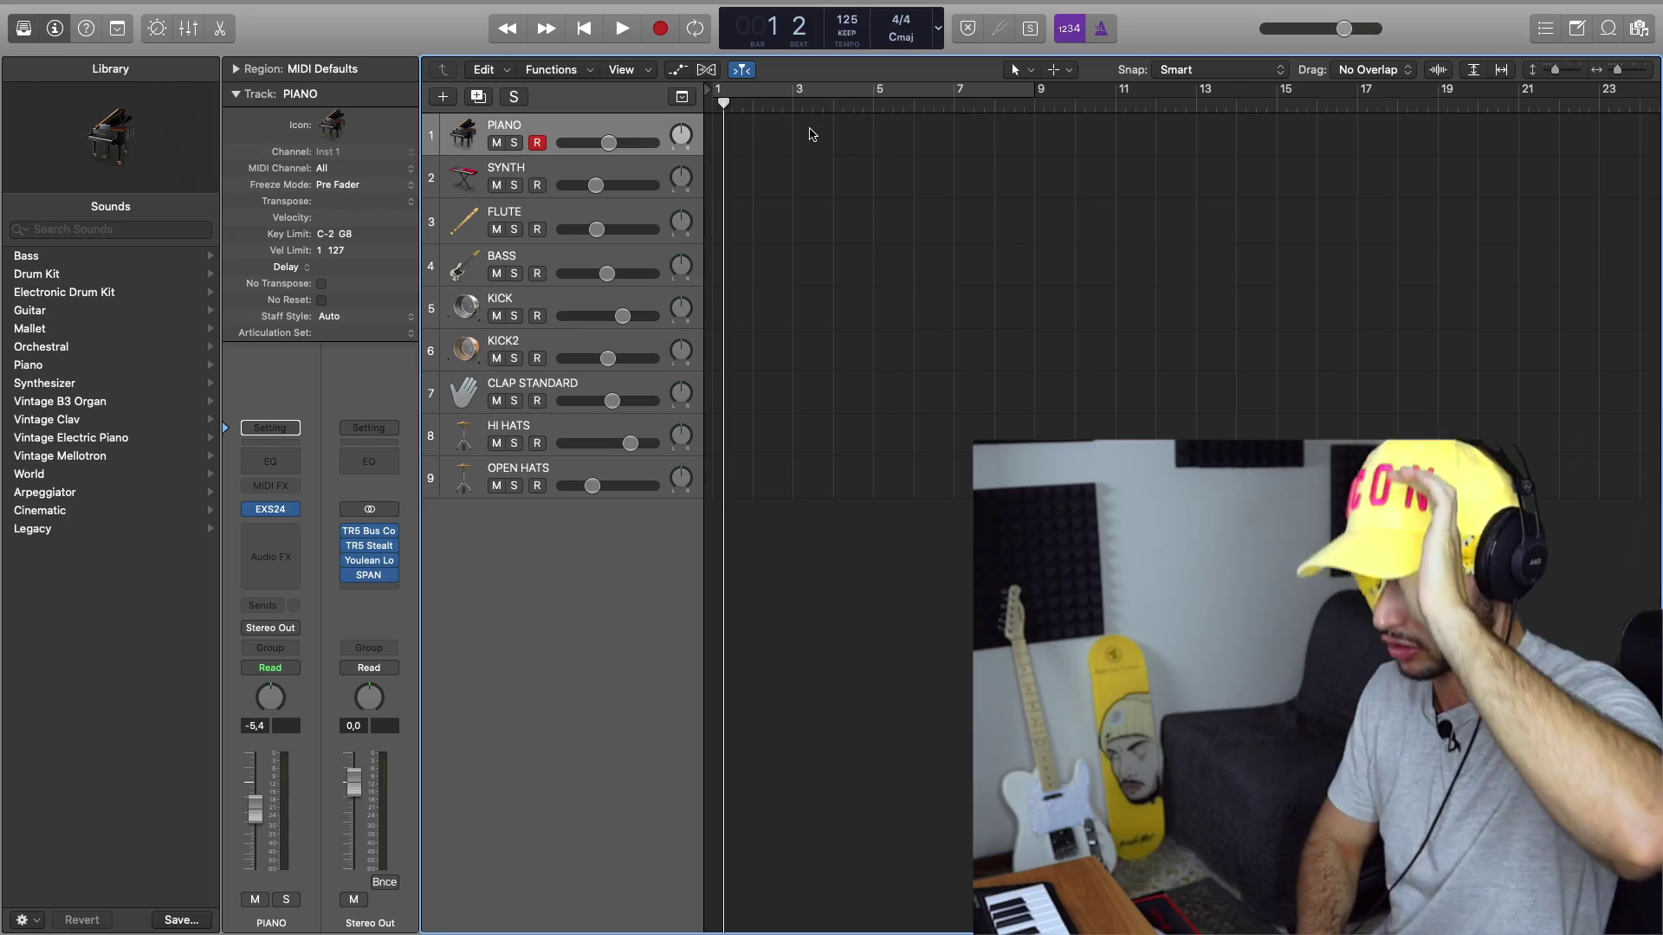
{"action": "key", "text": "r"}
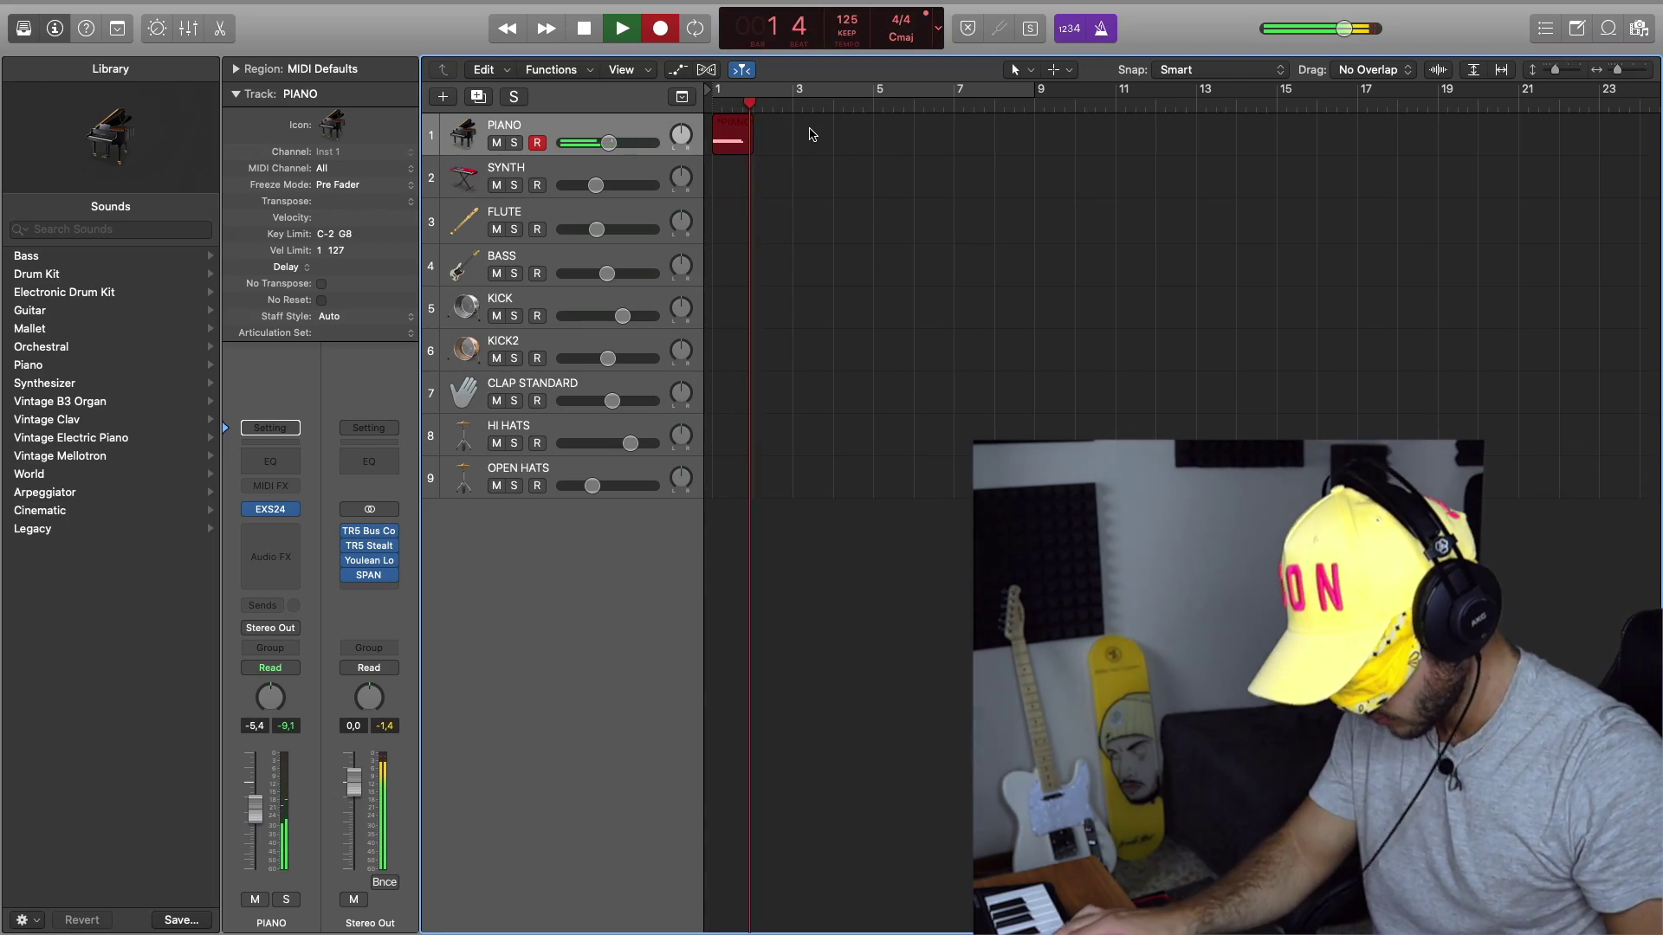
{"action": "key", "text": "space"}
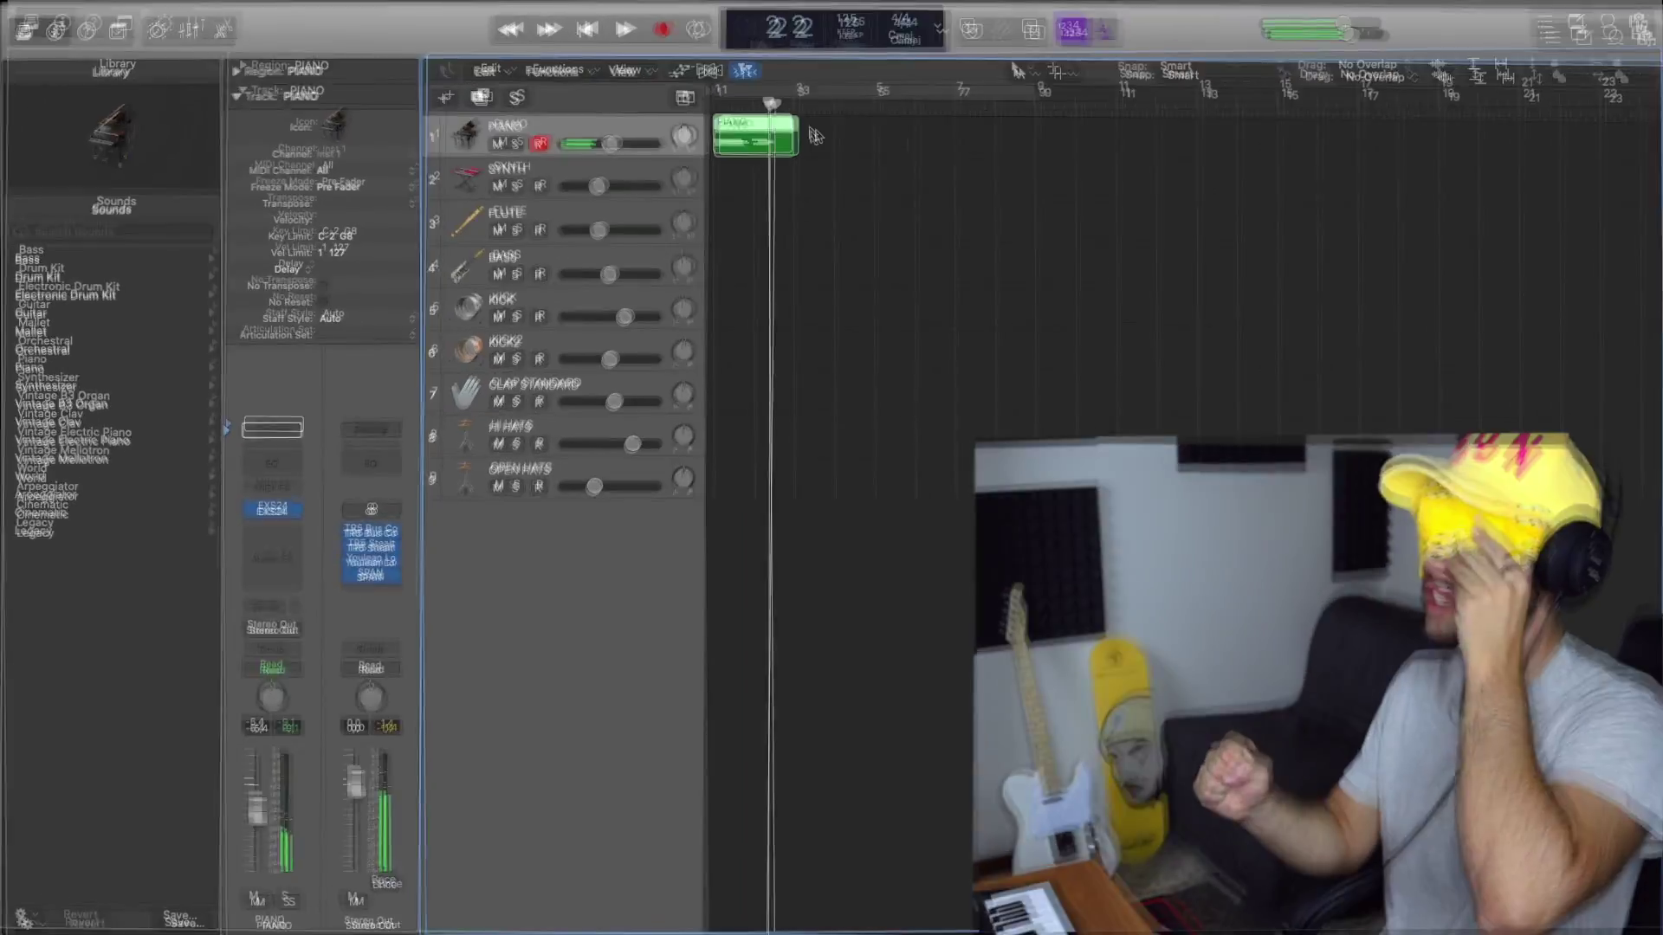
{"action": "key", "text": "Delete"}
{"action": "key", "text": "Return"}
{"action": "key", "text": "r"}
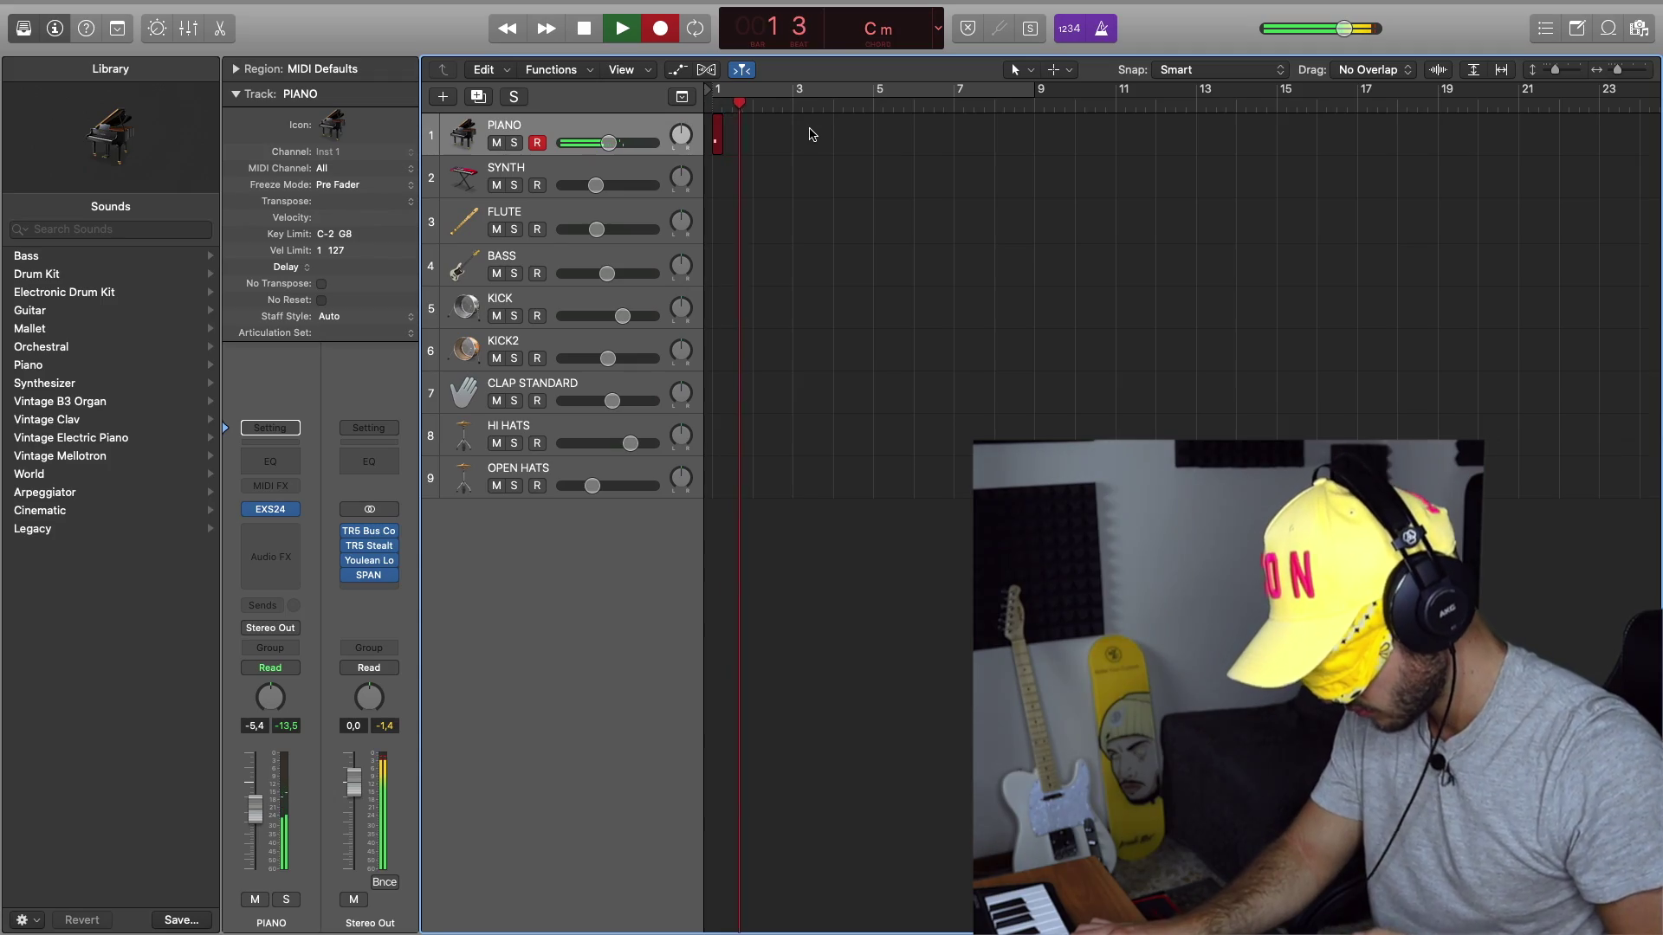
{"action": "key", "text": "space"}
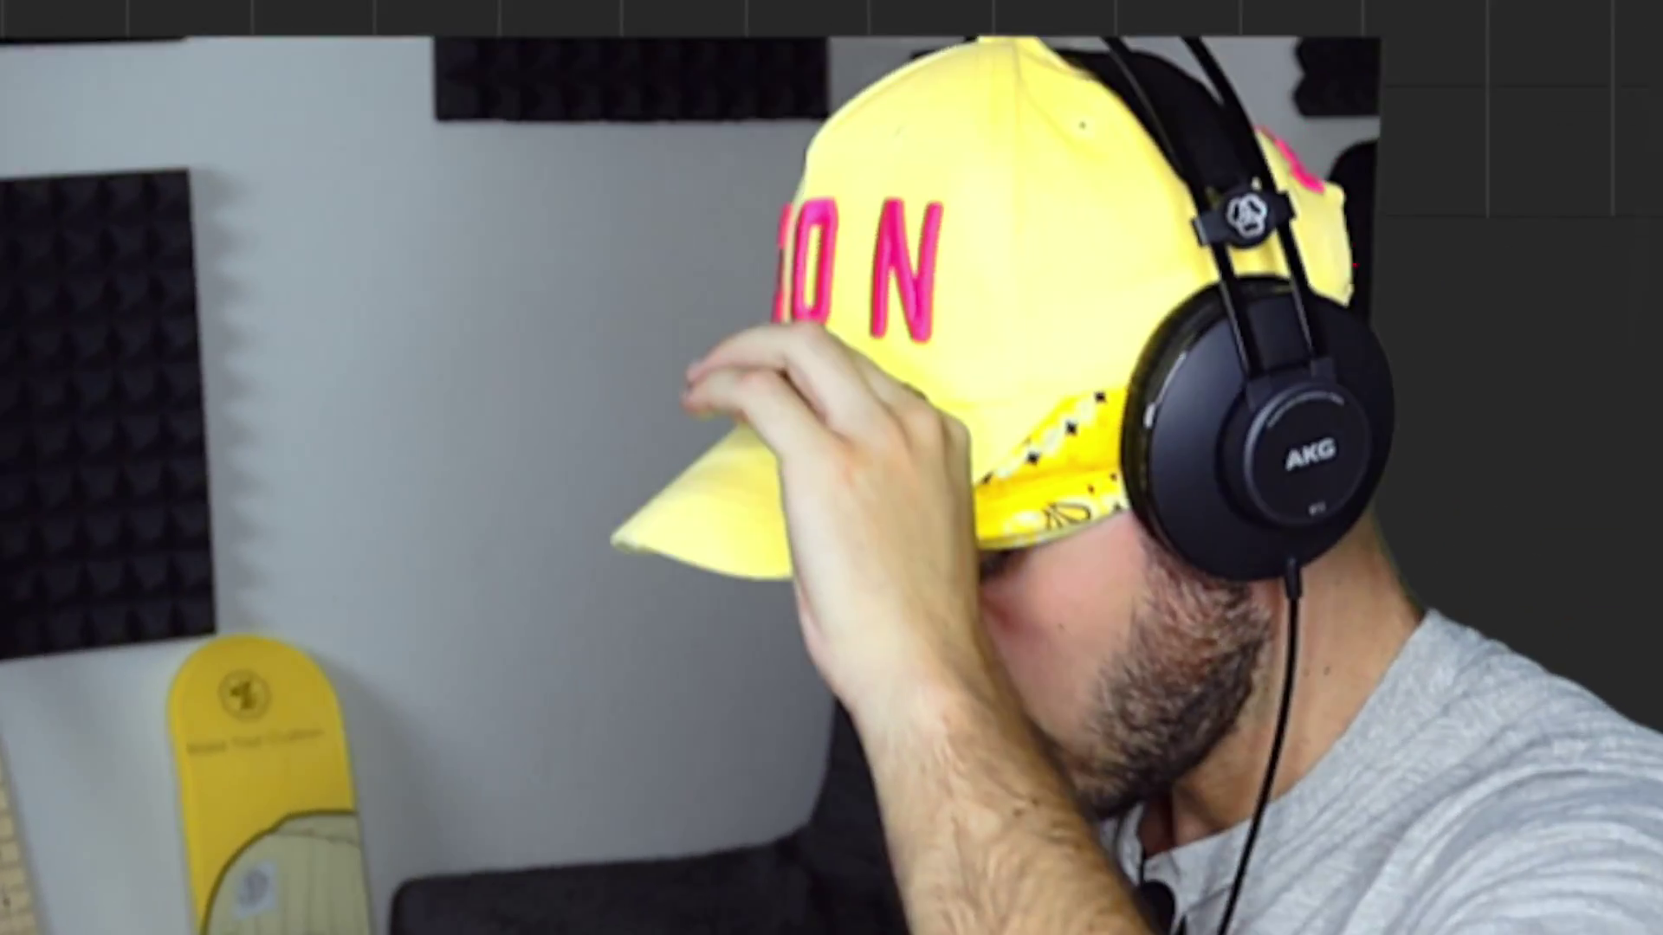
{"action": "key", "text": "Delete"}
{"action": "key", "text": "Return"}
{"action": "key", "text": "r"}
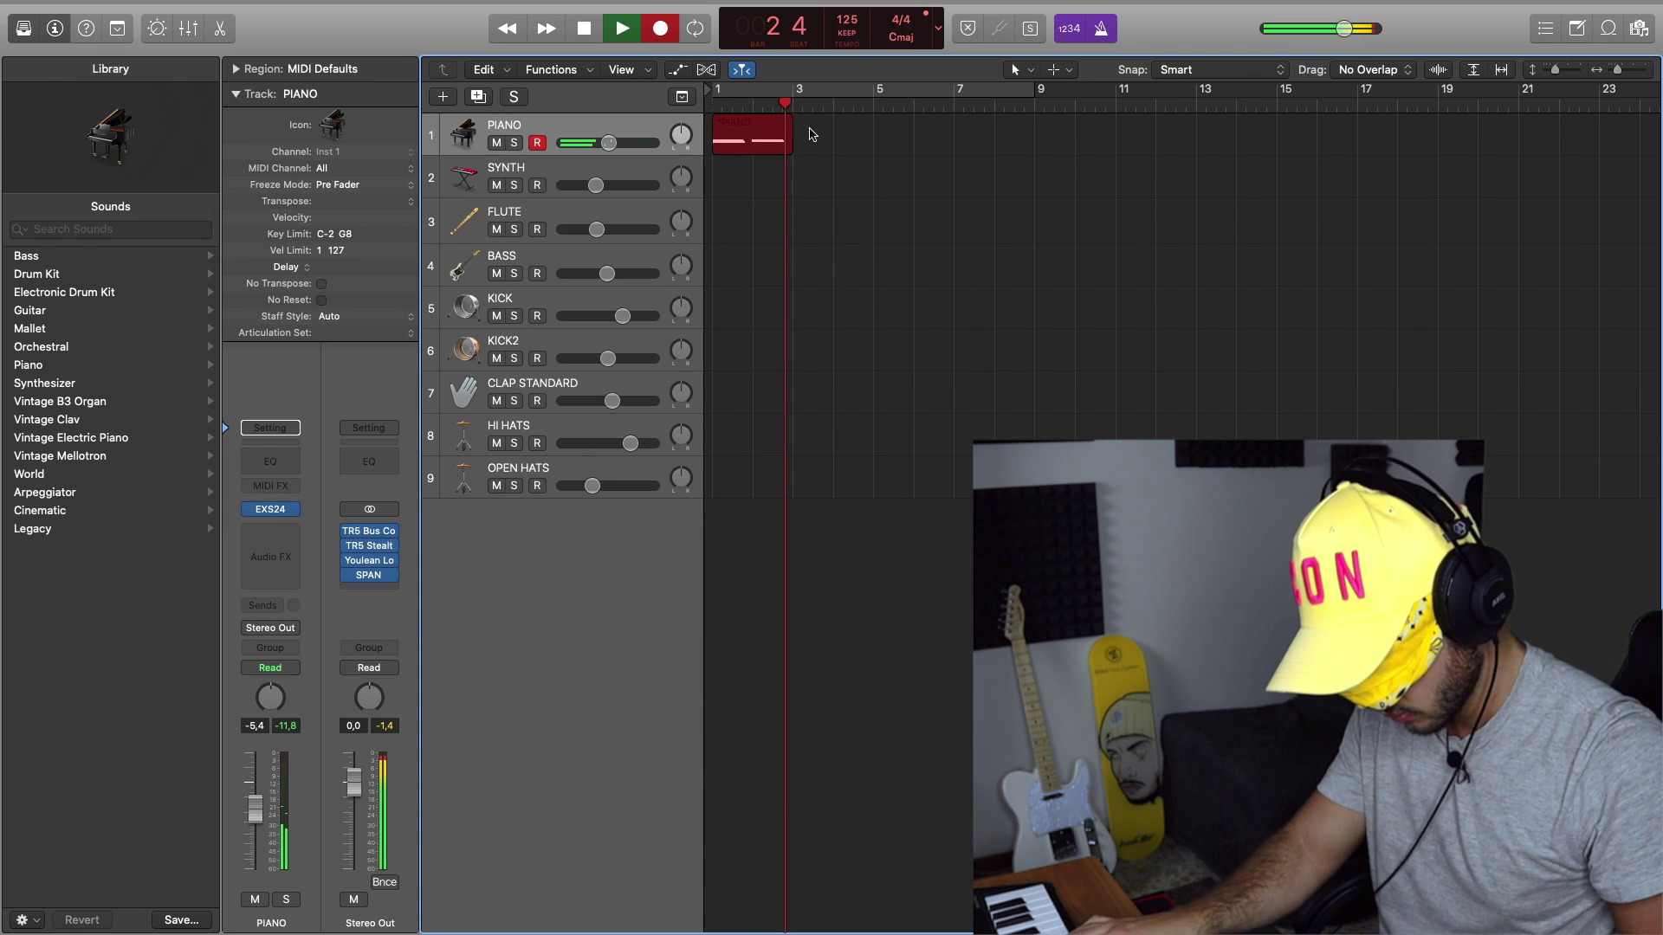
{"action": "key", "text": "space"}
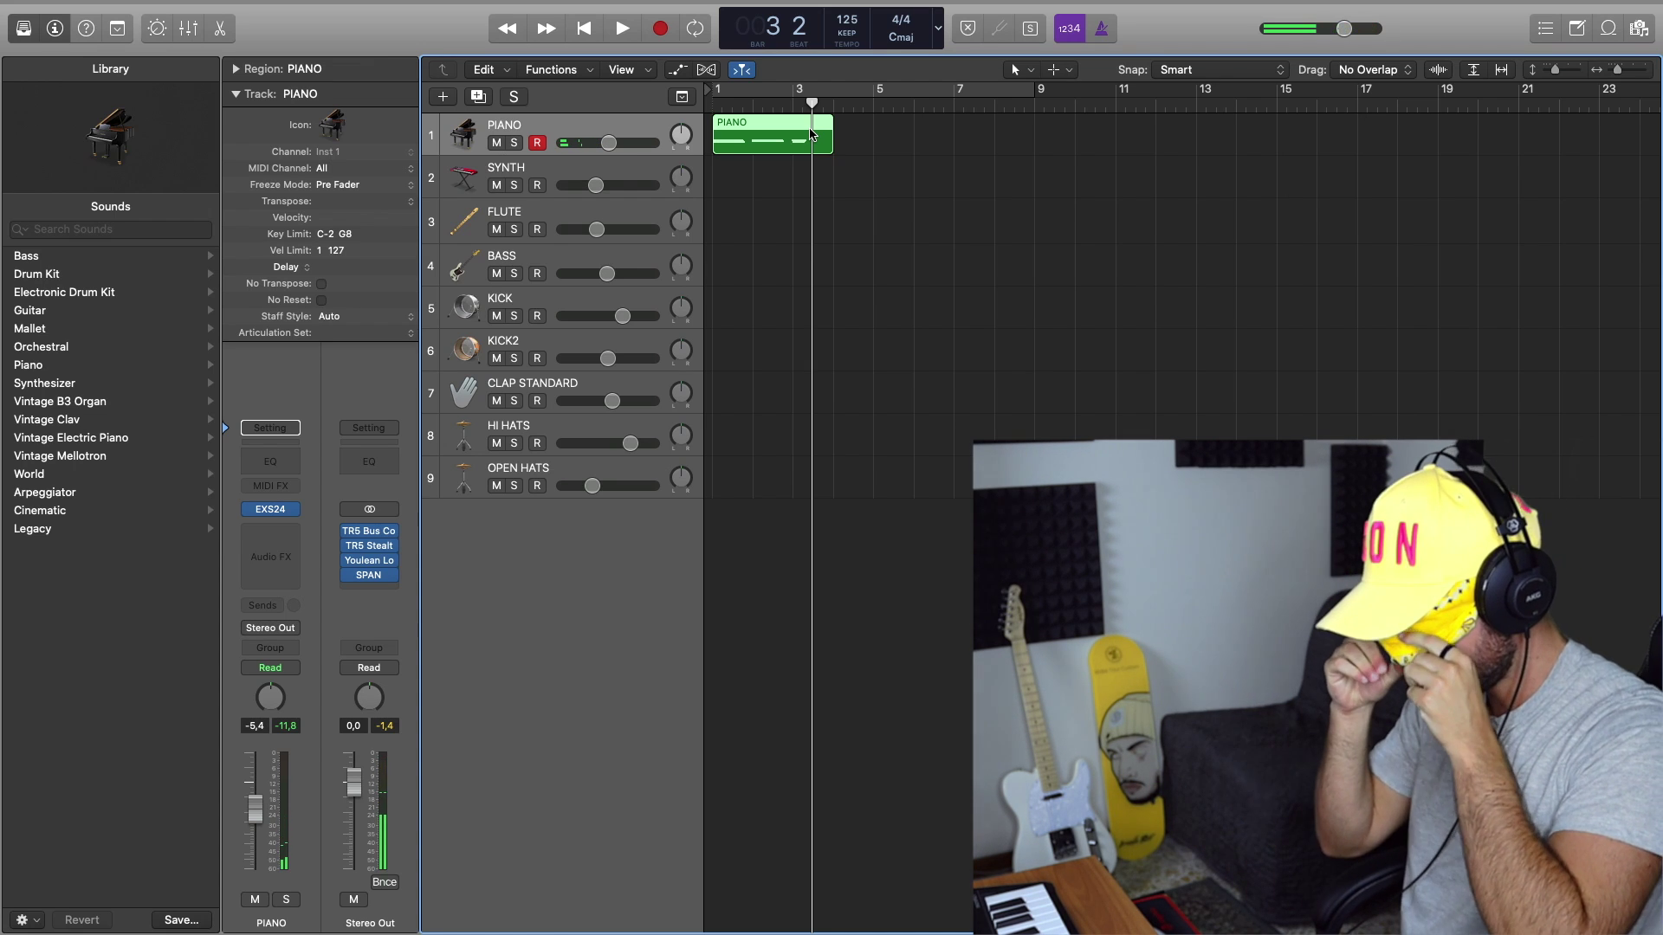
{"action": "key", "text": "Delete"}
- Record a four-bar chord part on the PIANO track starting at bar 1, and close the Piano Roll editor
{"action": "key", "text": "Return"}
{"action": "key", "text": "r"}
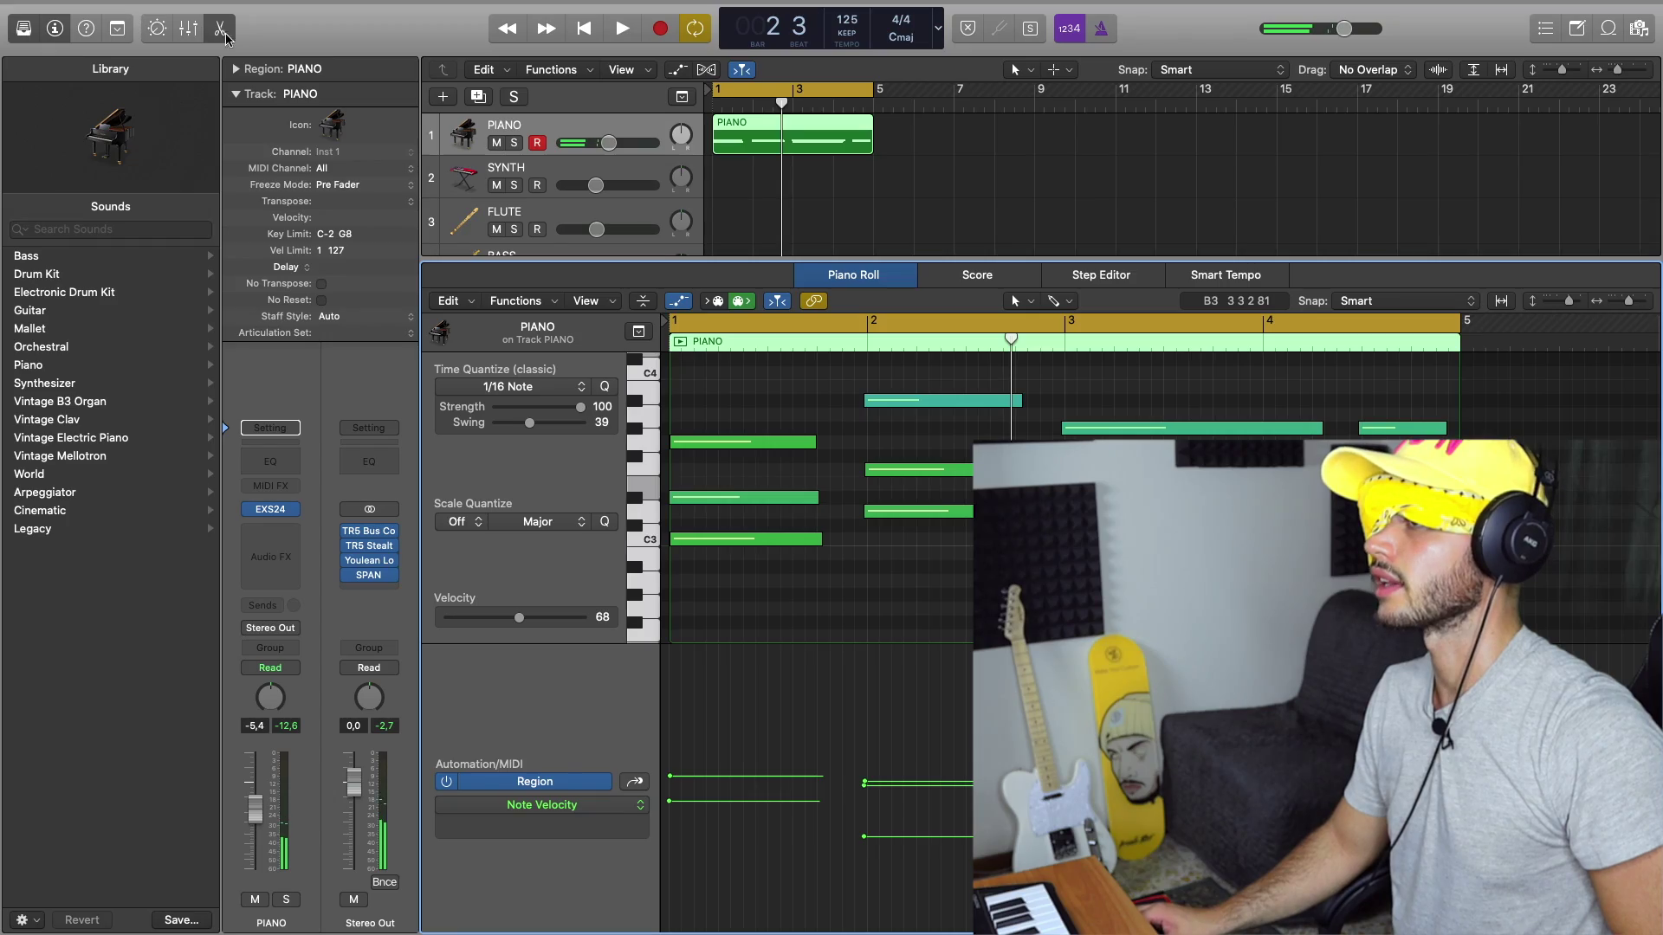
{"action": "left_click", "coordinate": [222, 33]}
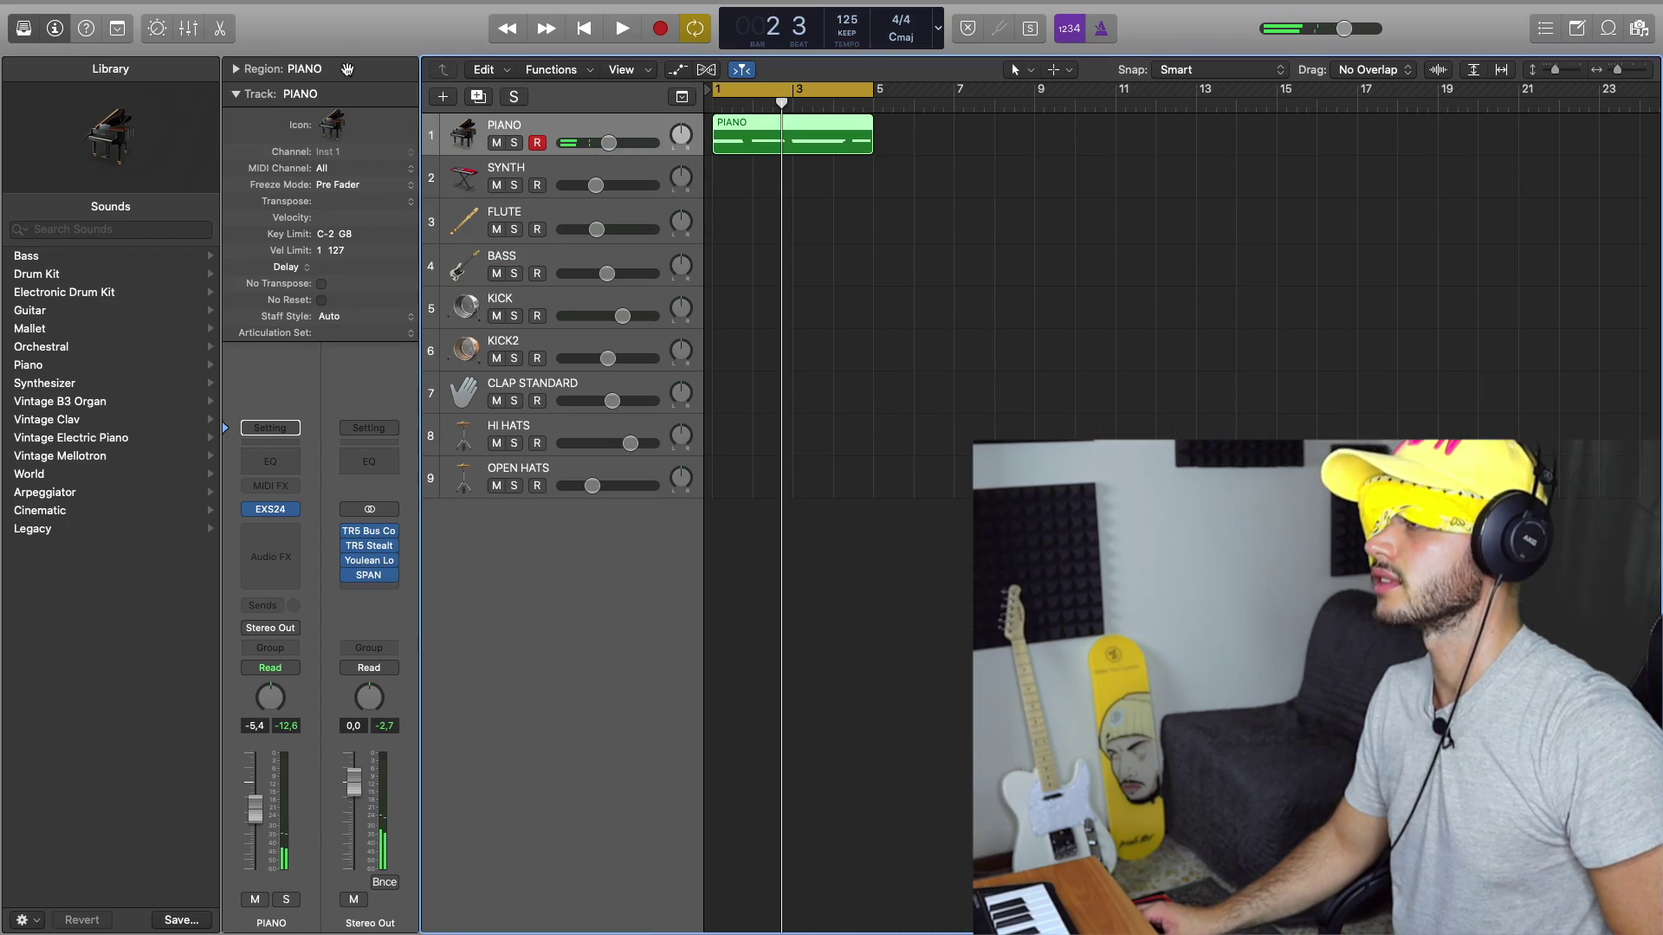
- Rehearse a part on the SYNTH track against the piano loop, and record it over bars 1 to 4
{"action": "left_click", "coordinate": [597, 183]}
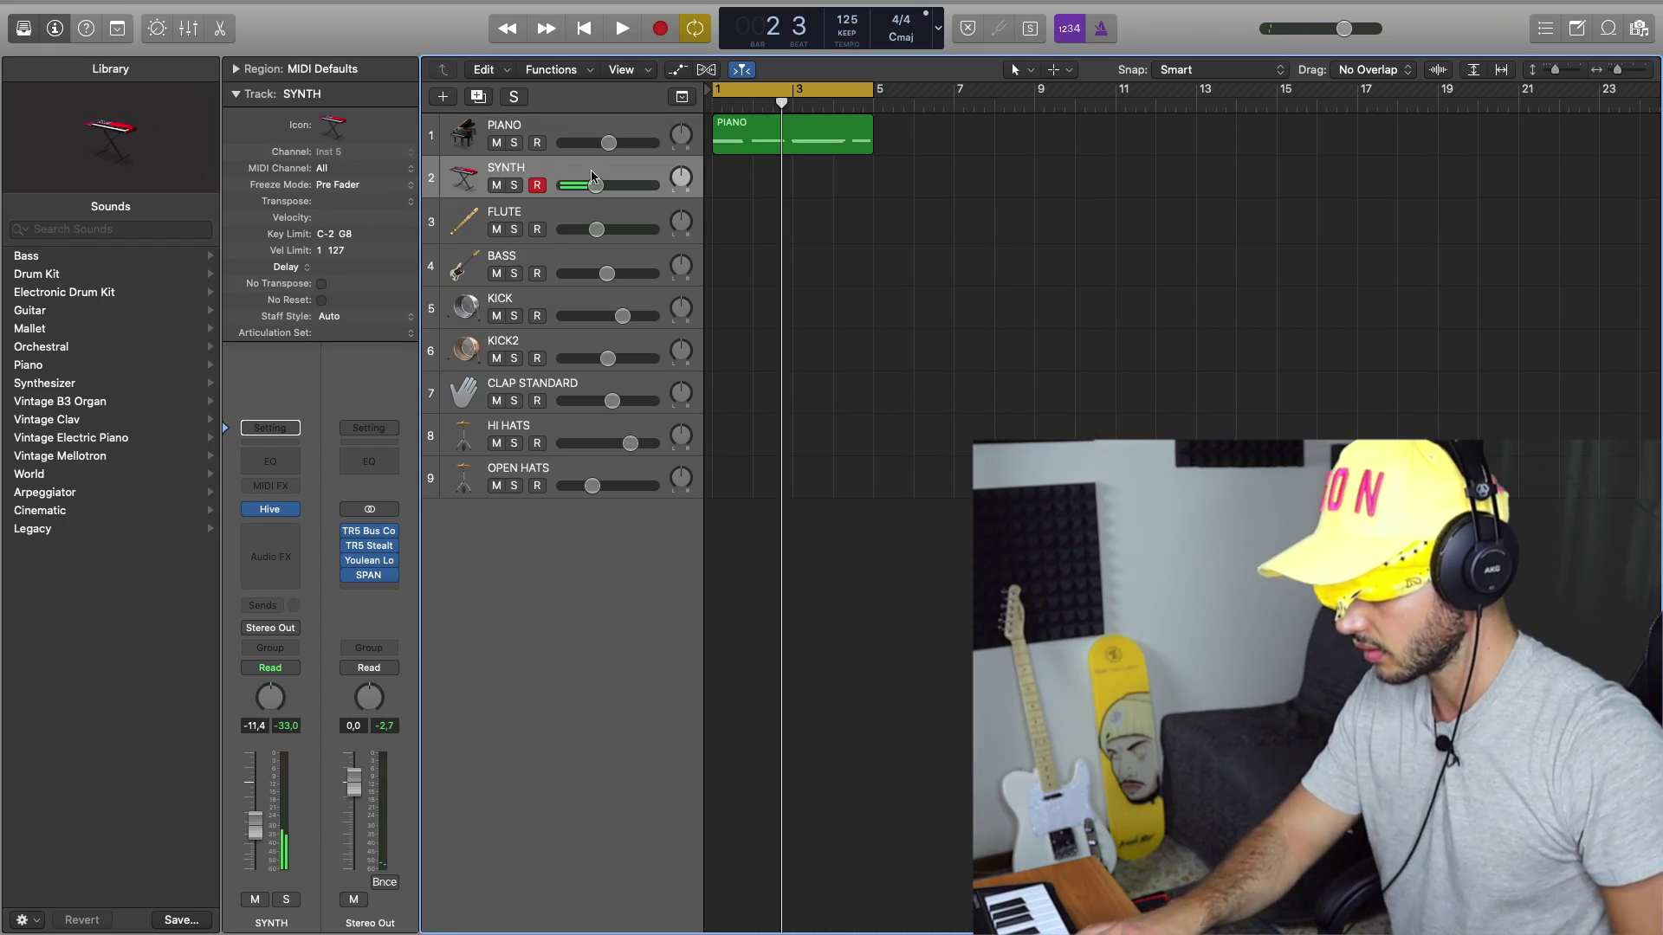
{"action": "key", "text": "space"}
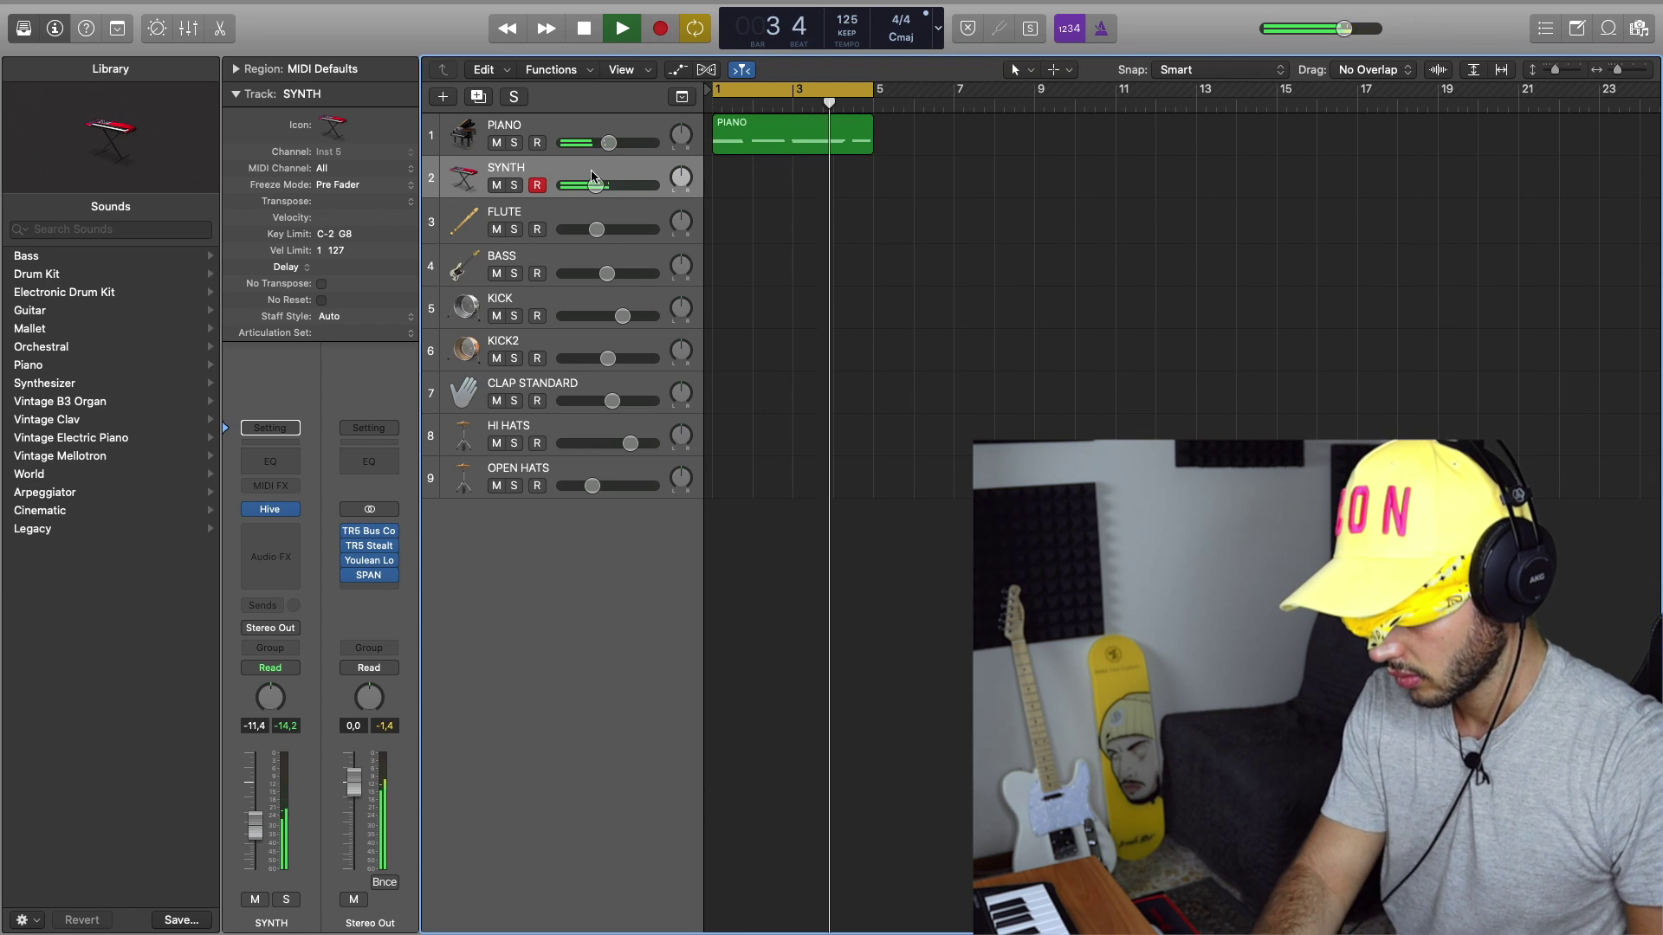
{"action": "key", "text": "r"}
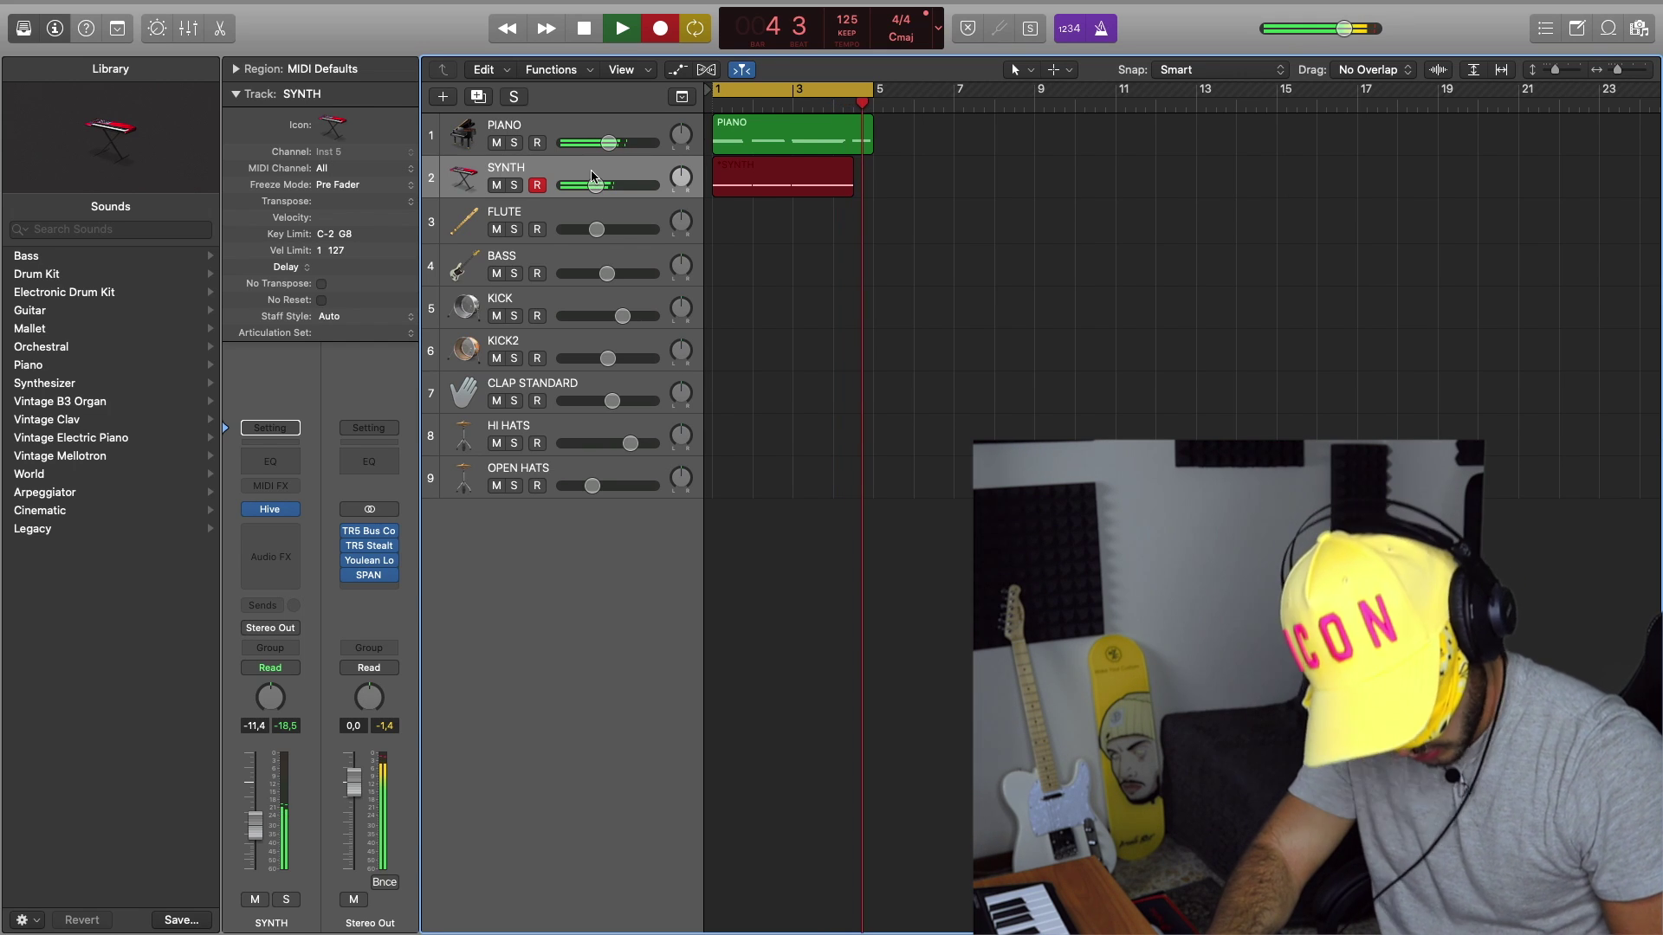
{"action": "key", "text": "space"}
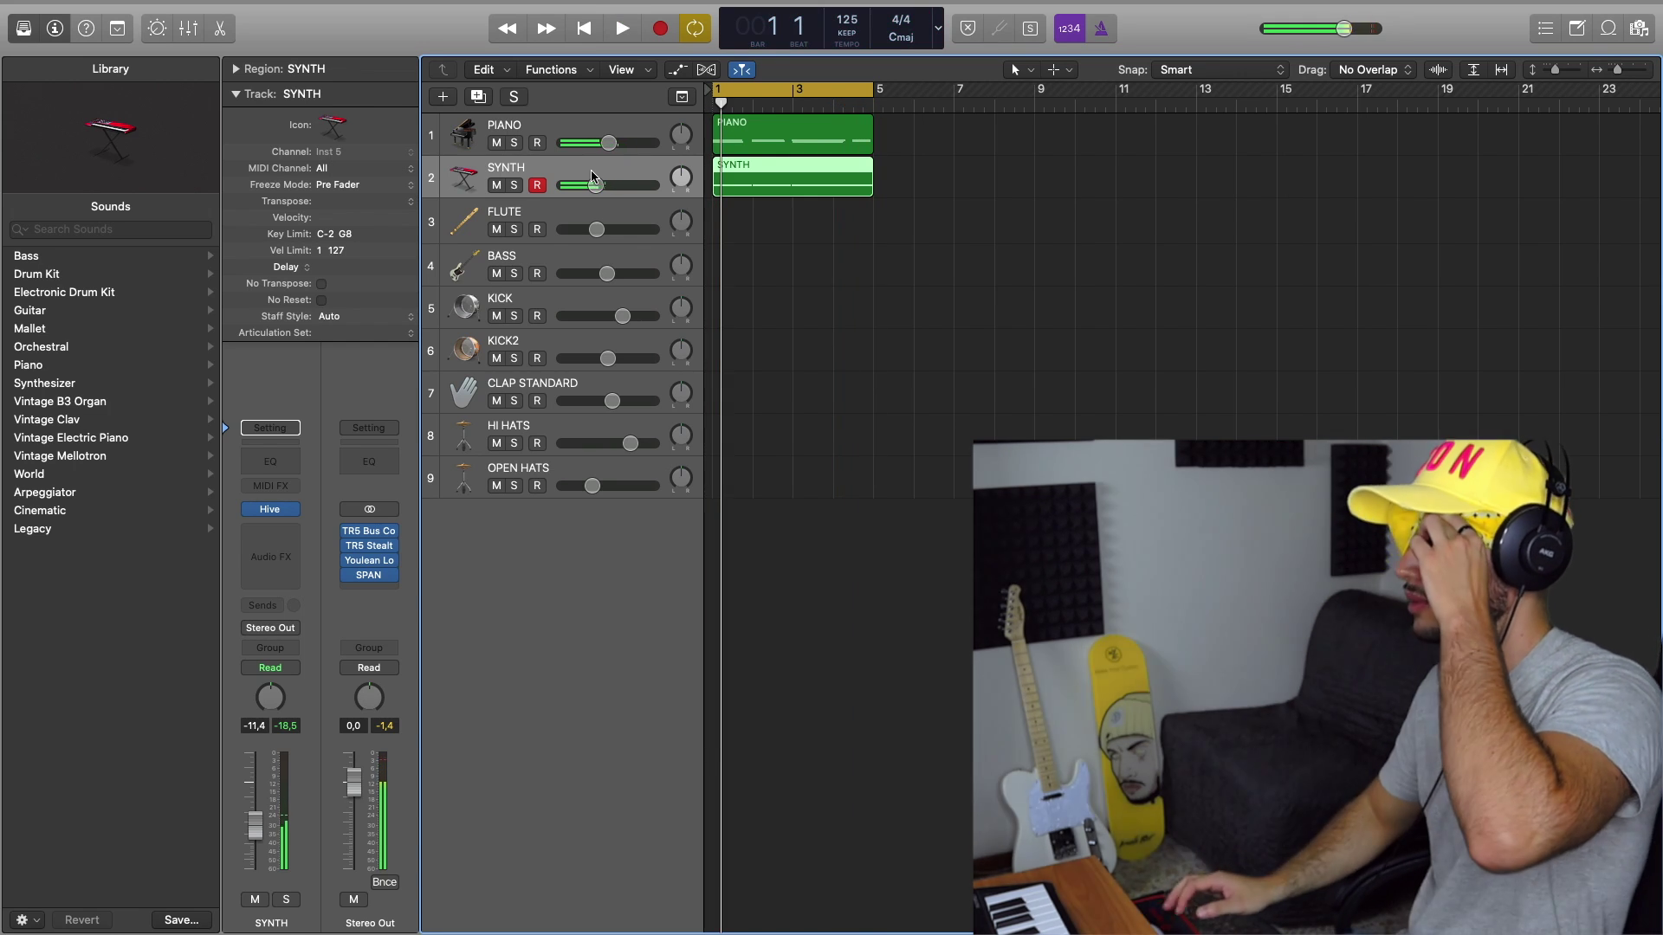
- Duplicate the PIANO and SYNTH regions to bar 5, and extend the cycle range to bar 9
{"action": "left_click", "coordinate": [867, 122], "text": "shift"}
{"action": "left_click_drag", "start_coordinate": [873, 118], "coordinate": [1019, 136]}
{"action": "left_click_drag", "start_coordinate": [1472, 329], "coordinate": [1513, 327]}
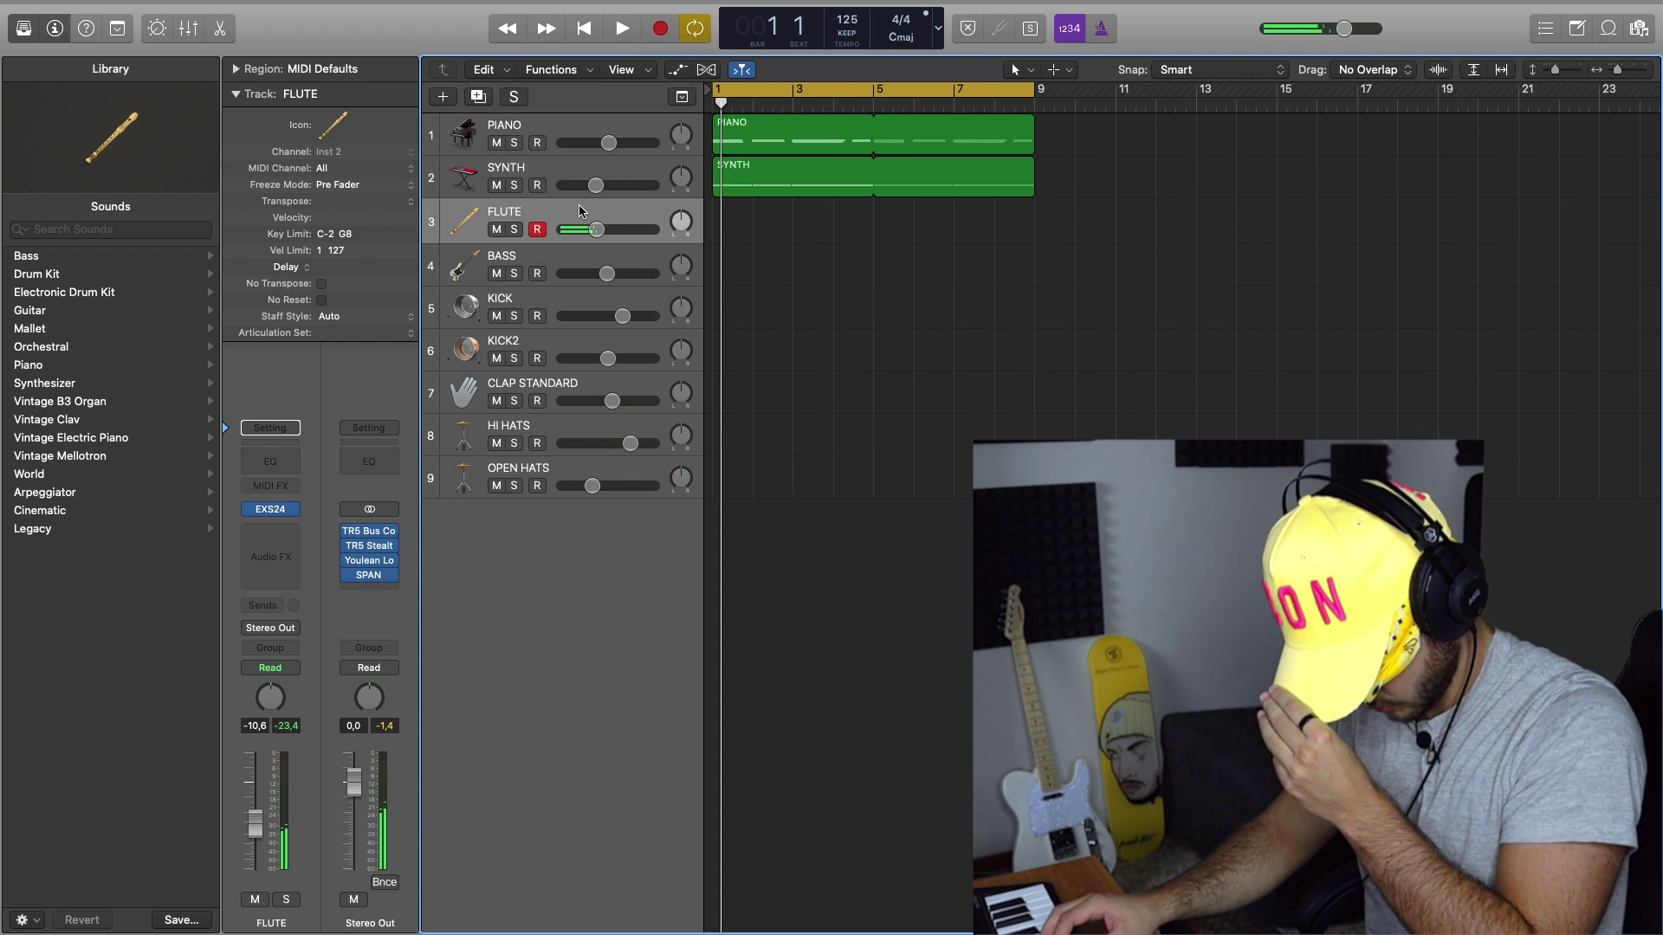
{"action": "key", "text": "space"}
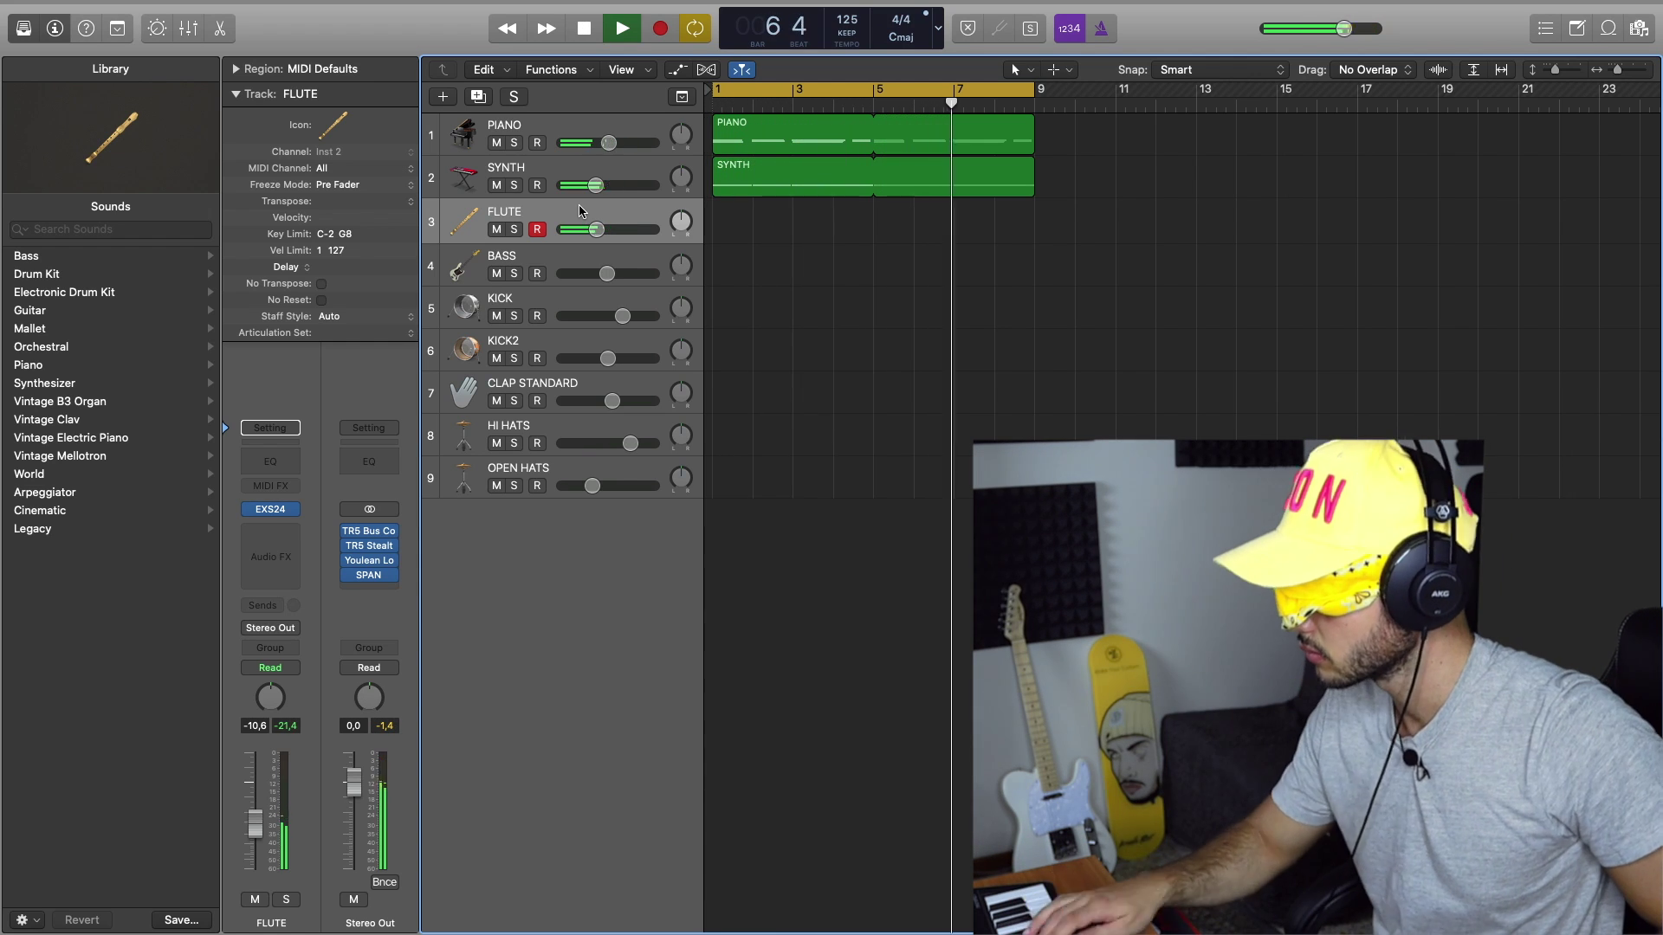
{"action": "key", "text": "space"}
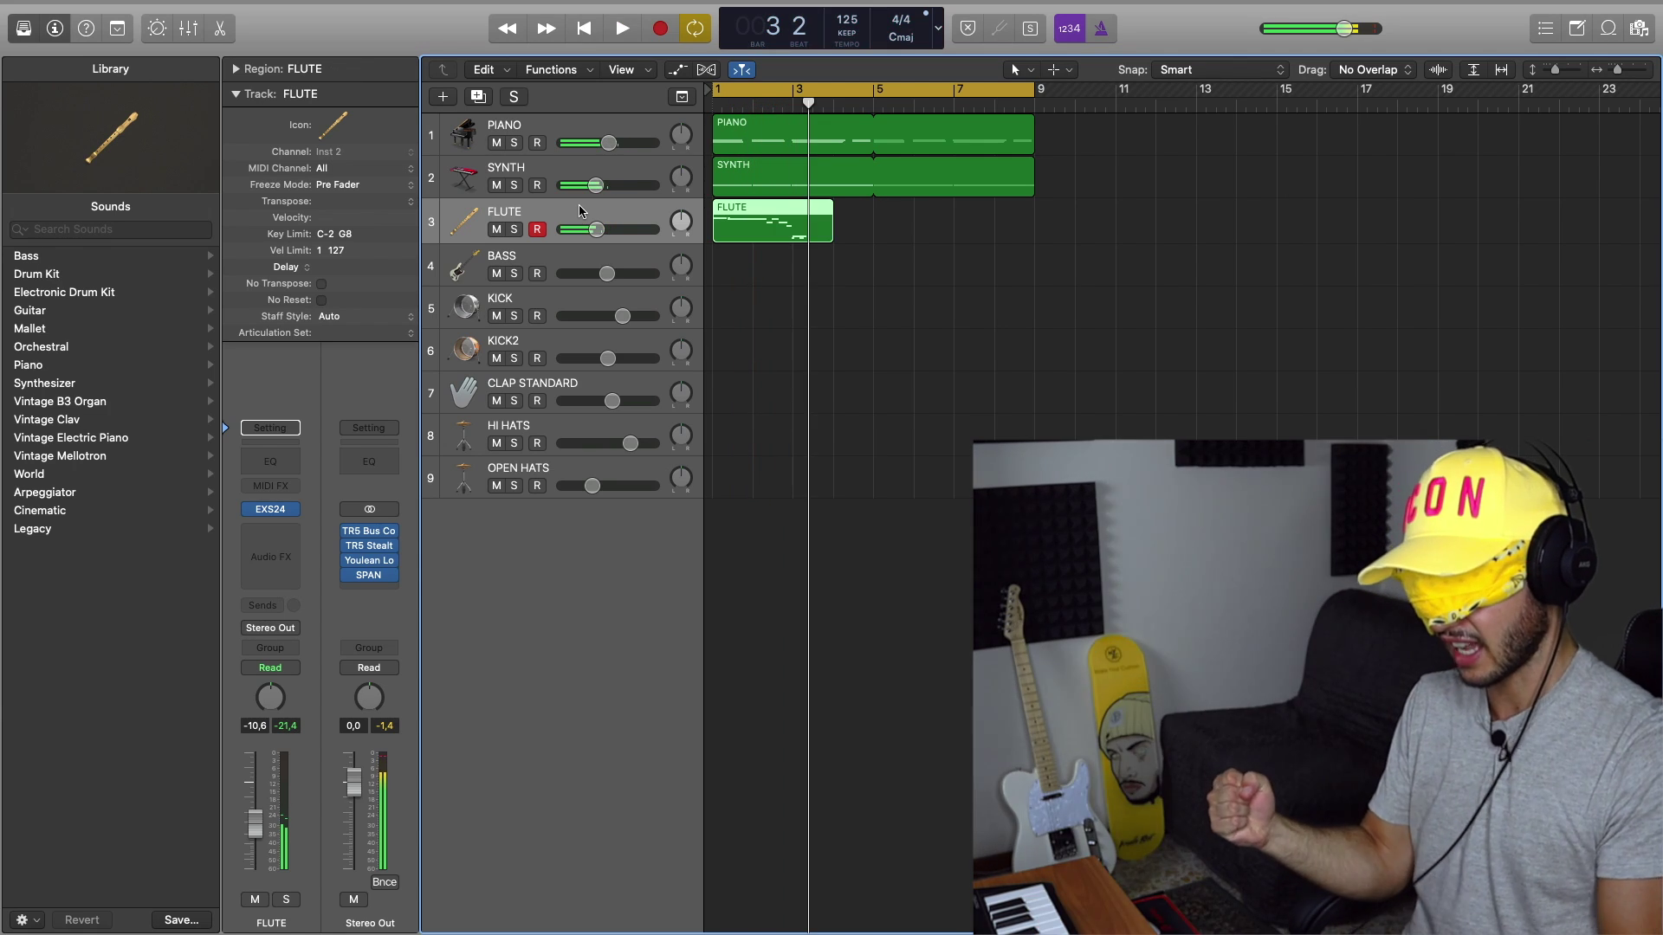
{"action": "key", "text": "super+period"}
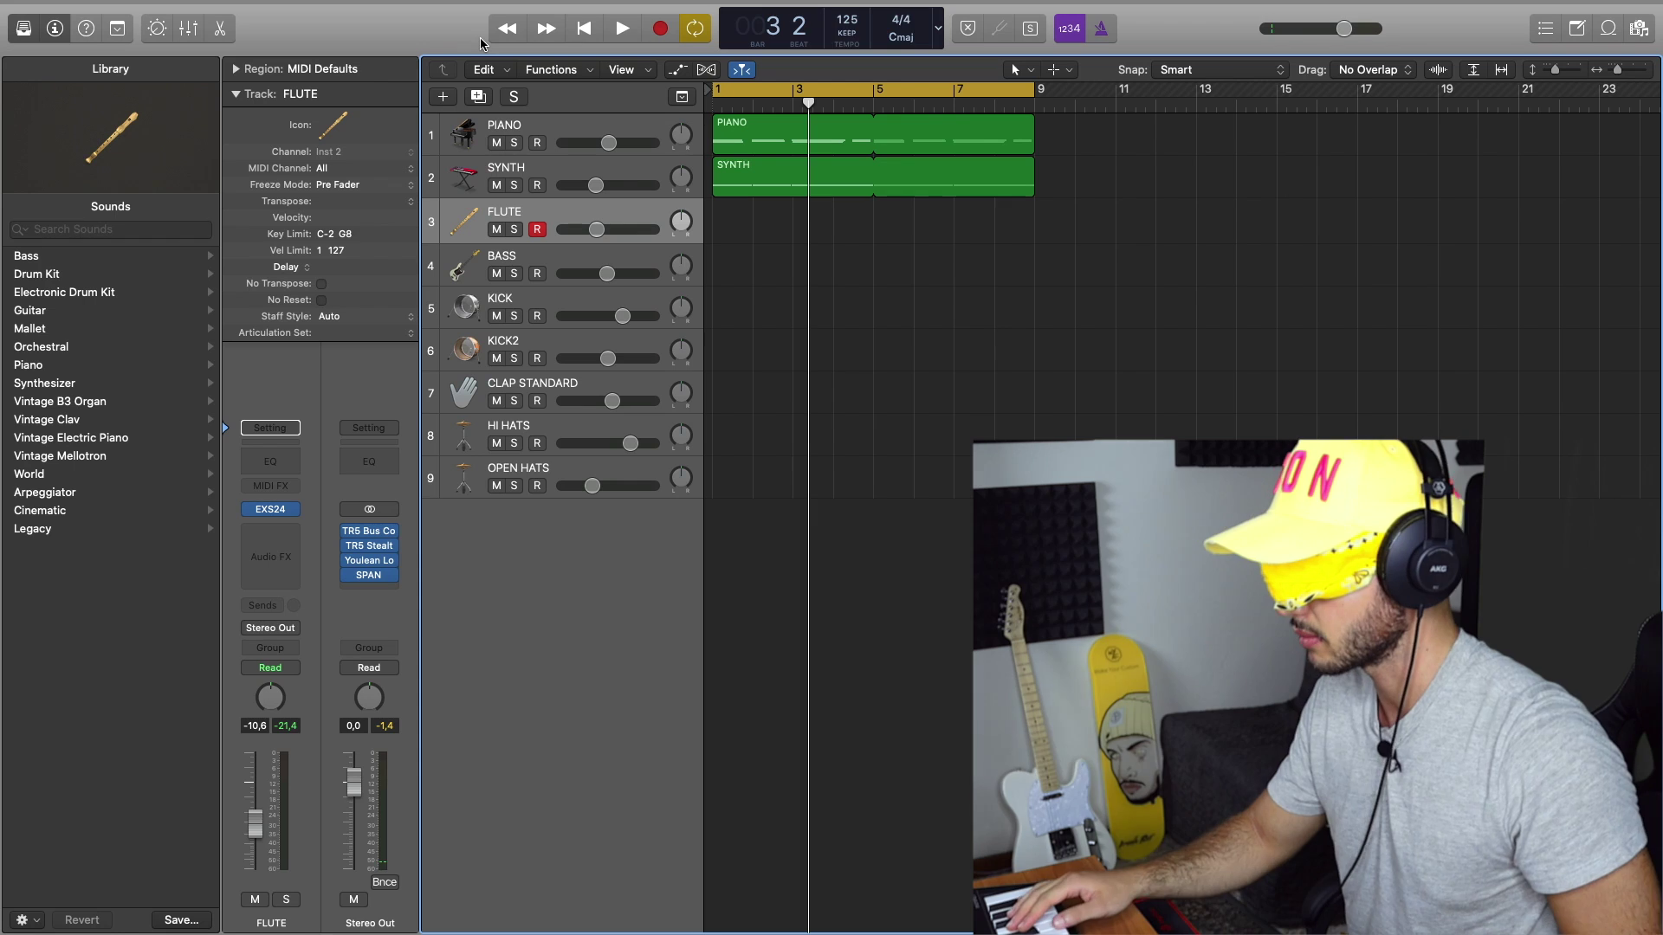
{"action": "key", "text": "Return"}
{"action": "key", "text": "r"}
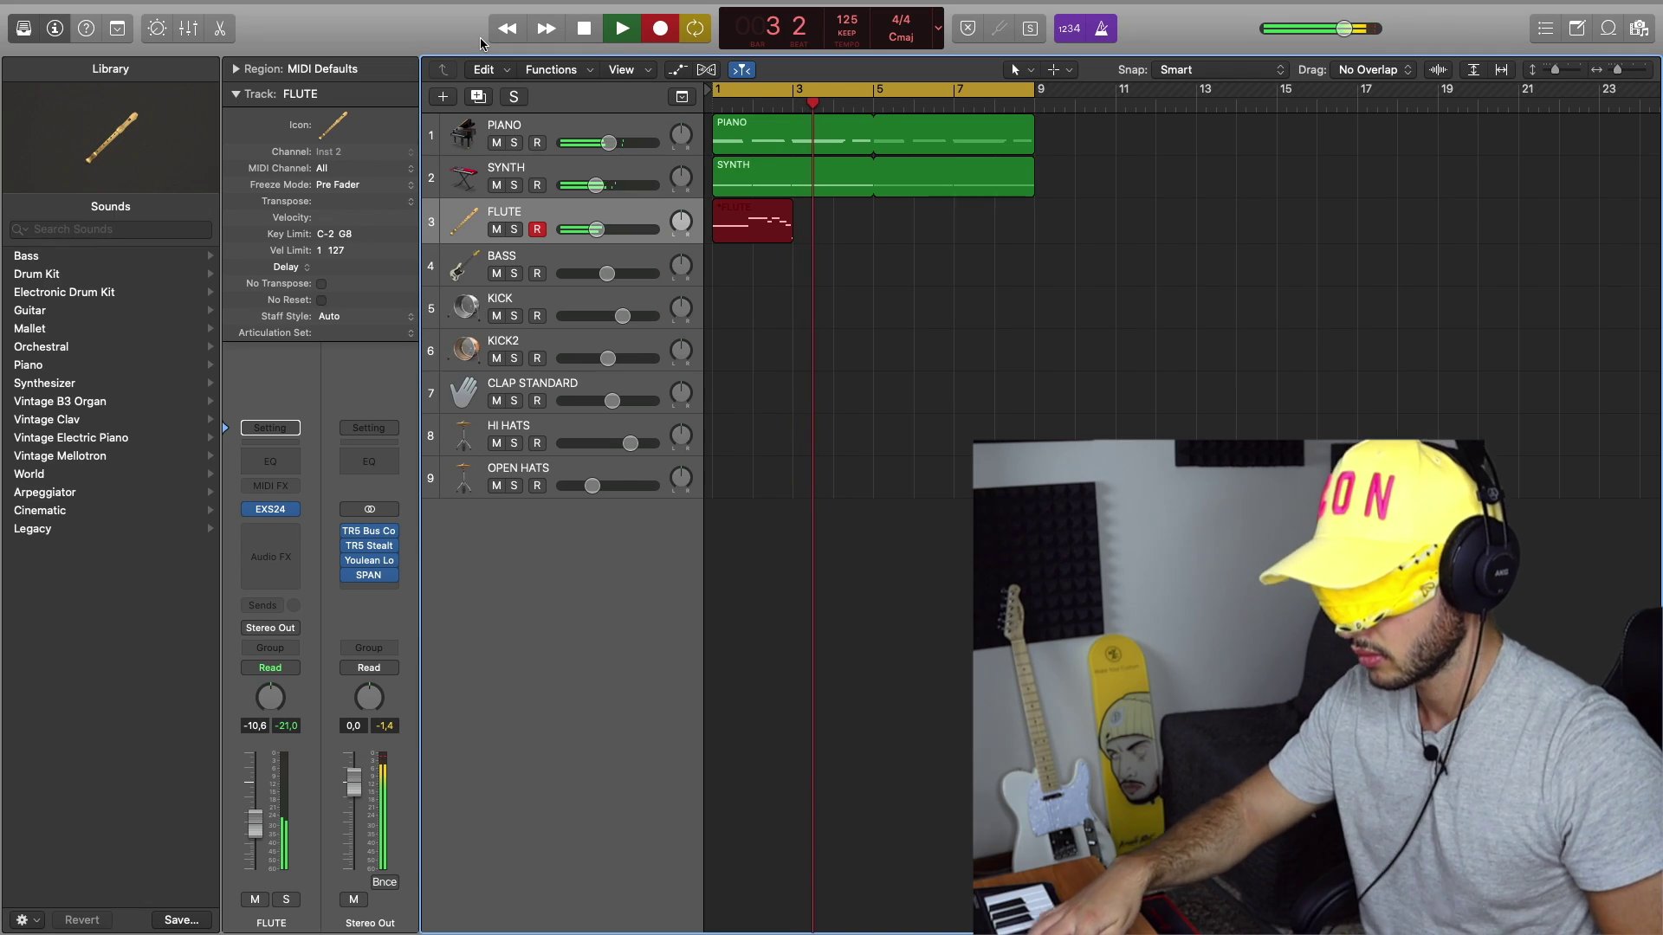
{"action": "key", "text": "space"}
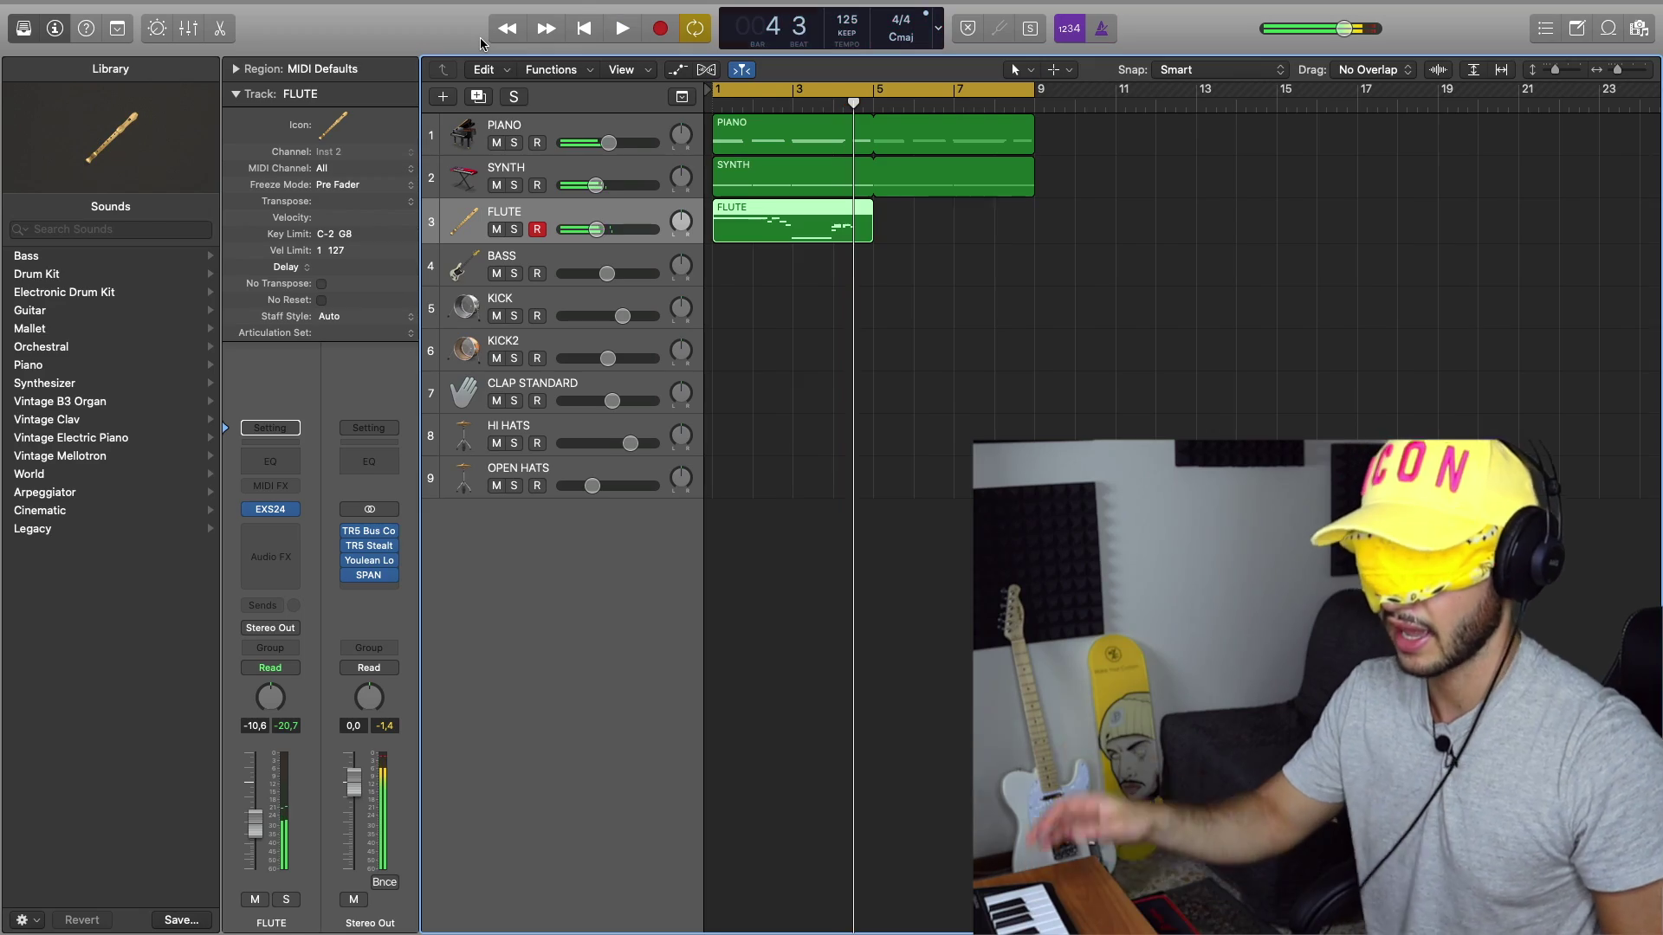
{"action": "key", "text": "super+z"}
{"action": "key", "text": "Return"}
{"action": "key", "text": "r"}
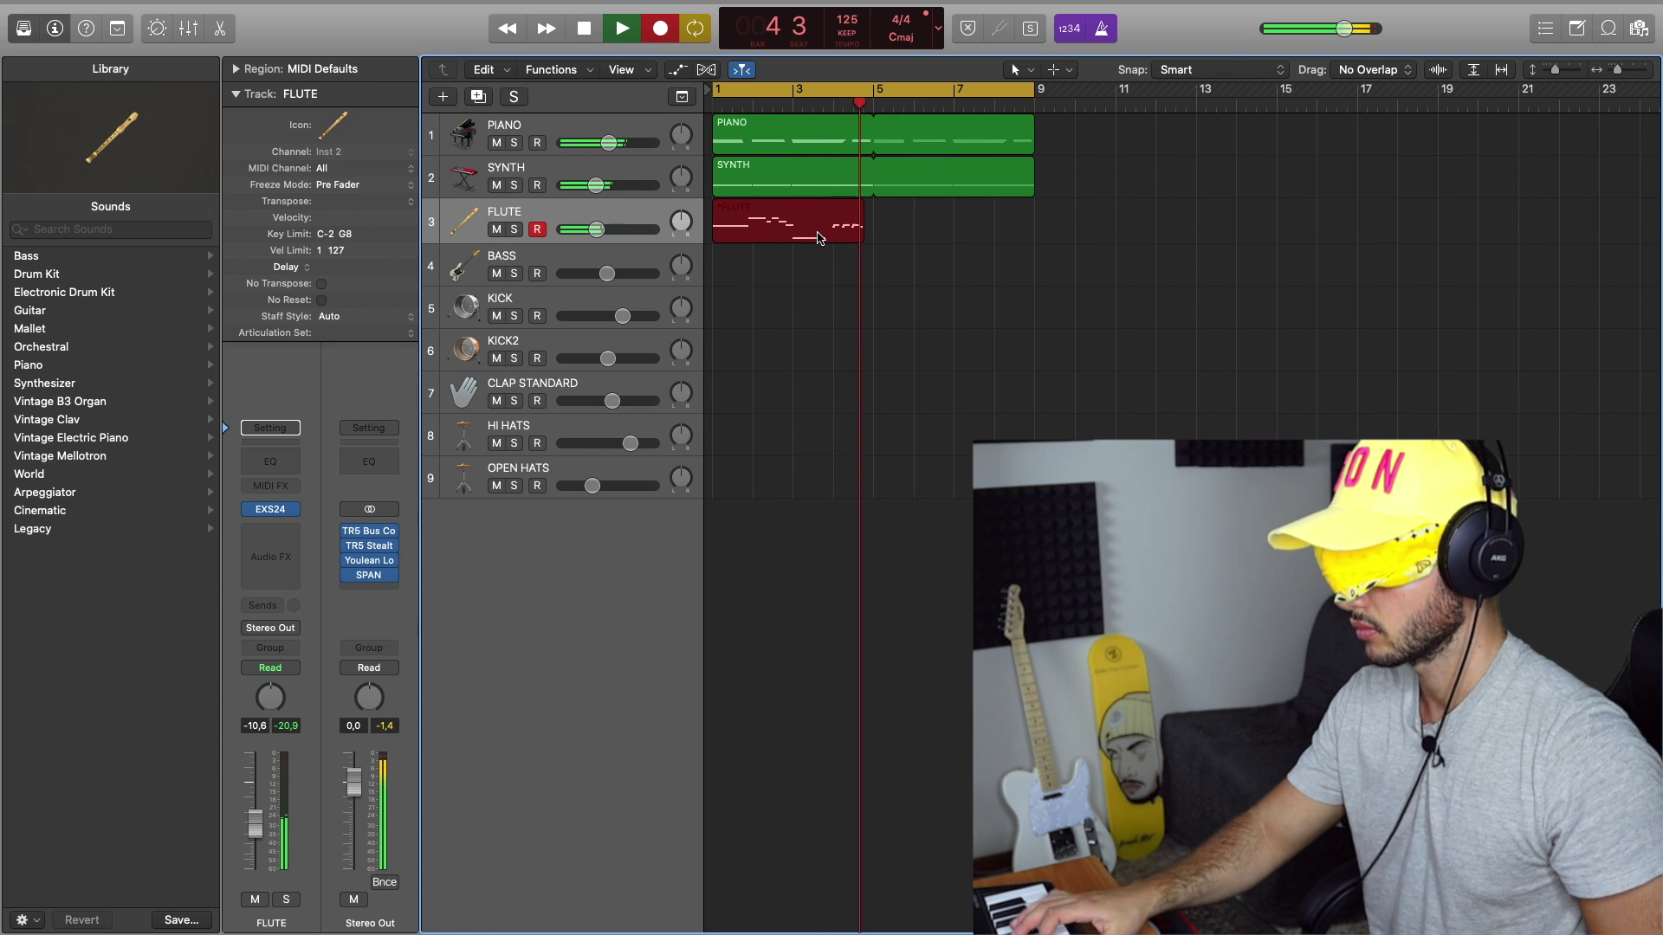
{"action": "key", "text": "super+period"}
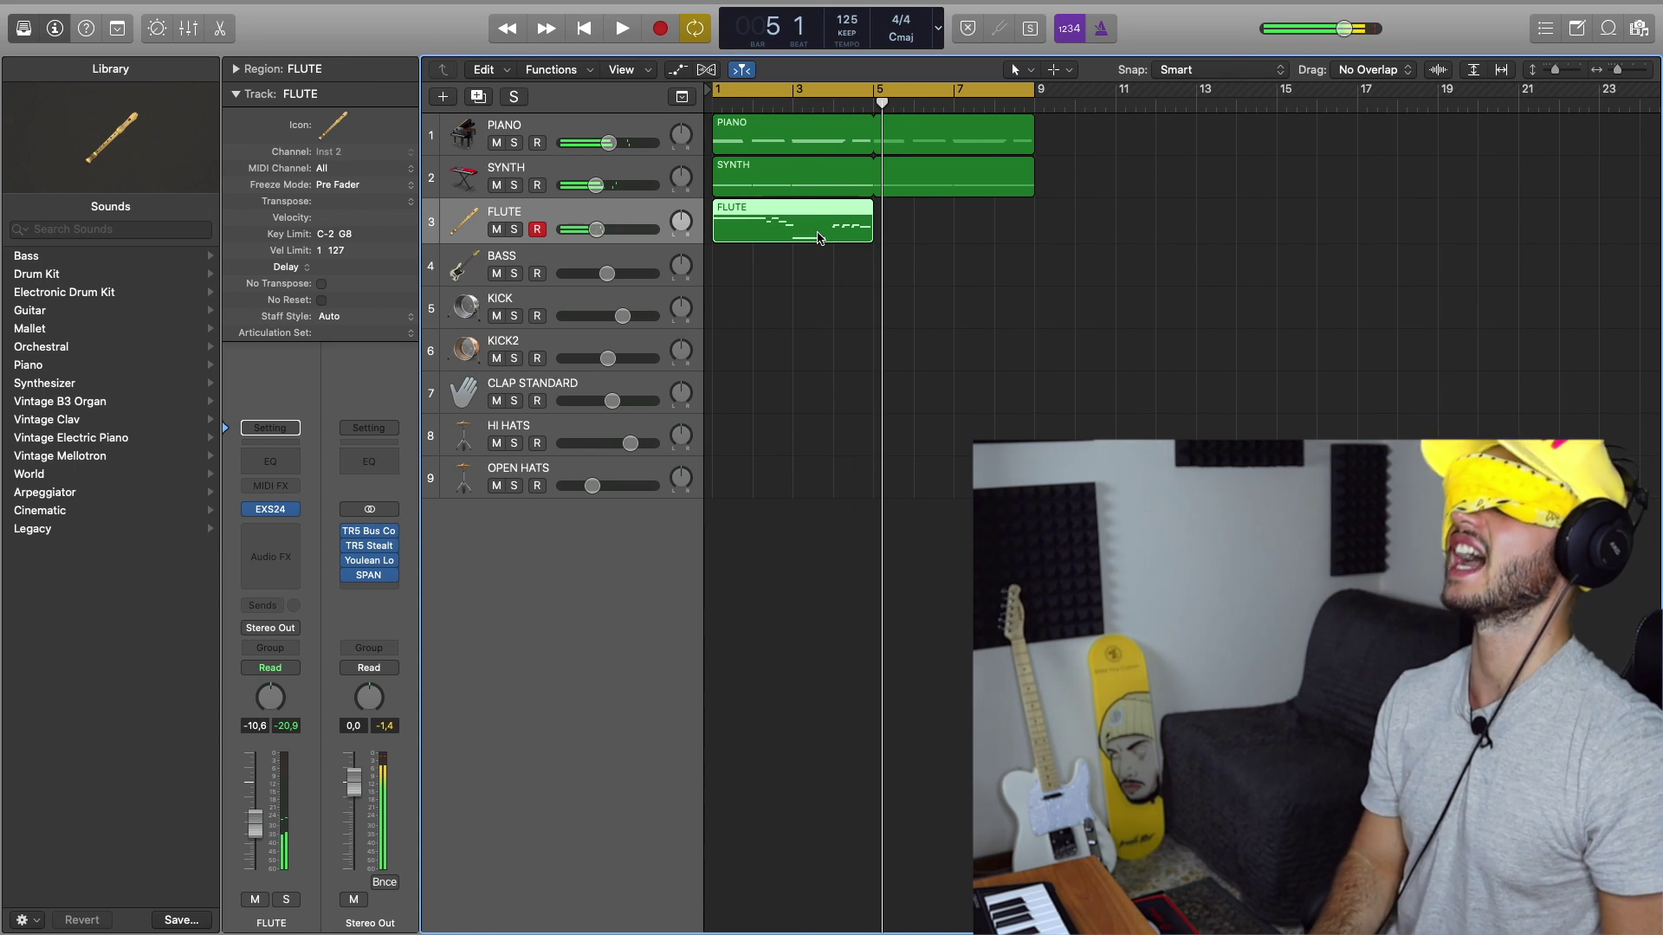
{"action": "key", "text": "r"}
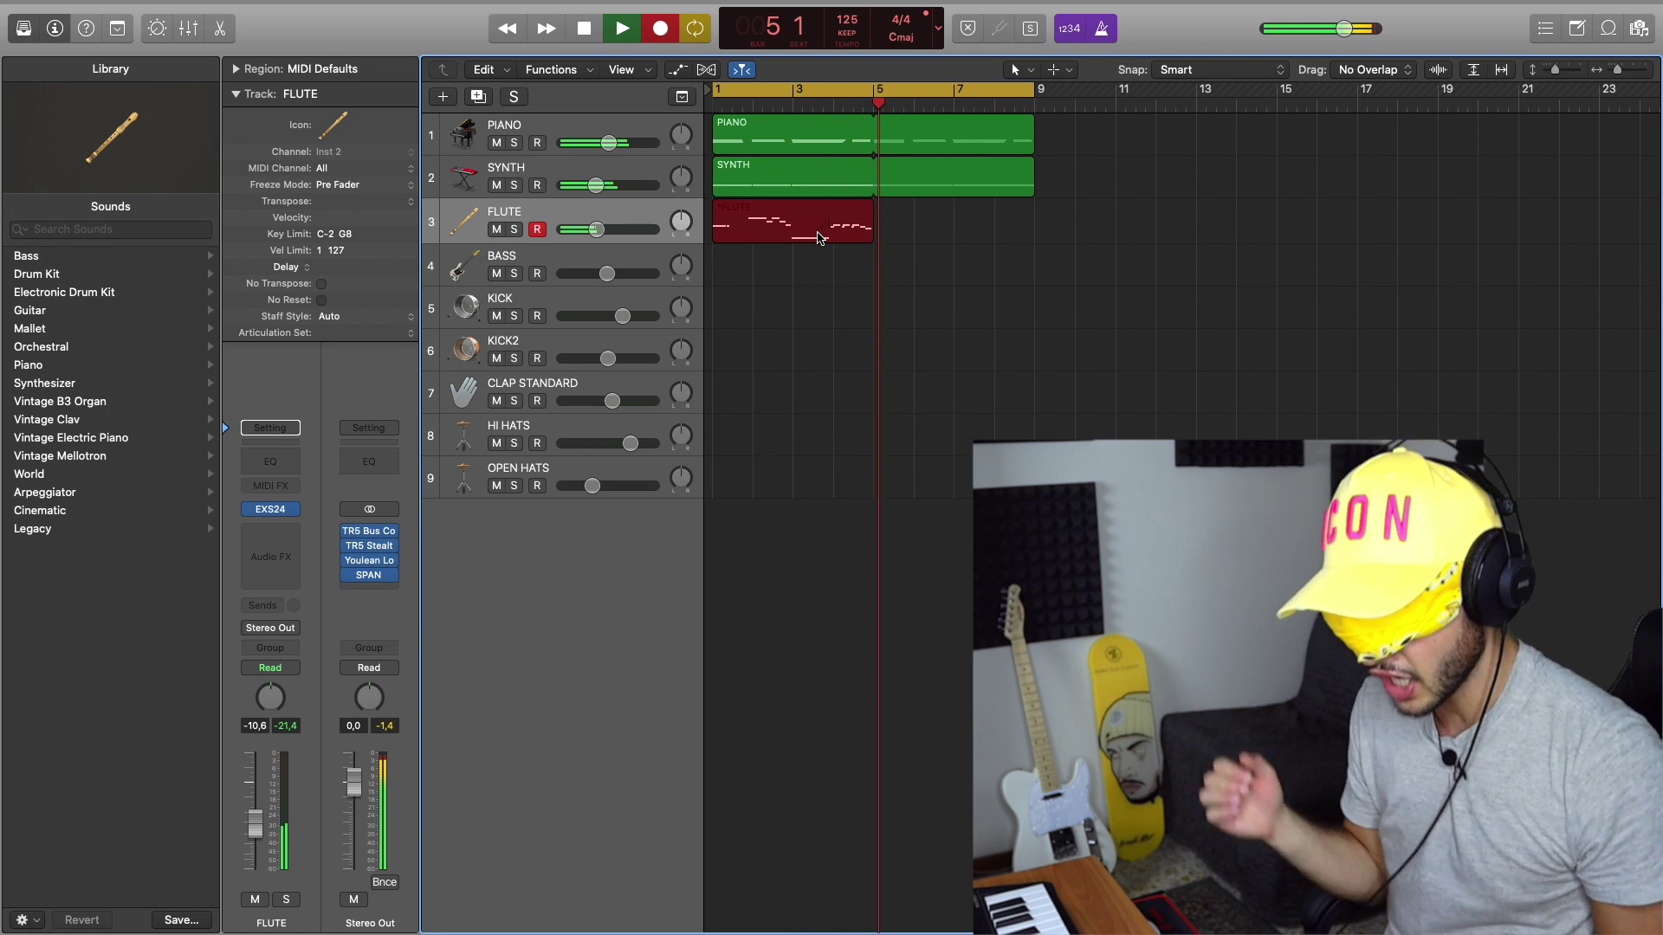
{"action": "key", "text": "space"}
{"action": "key", "text": "Delete"}
- Record a melody on the FLUTE track from bar 1 through the end of bar 8
{"action": "key", "text": "Return"}
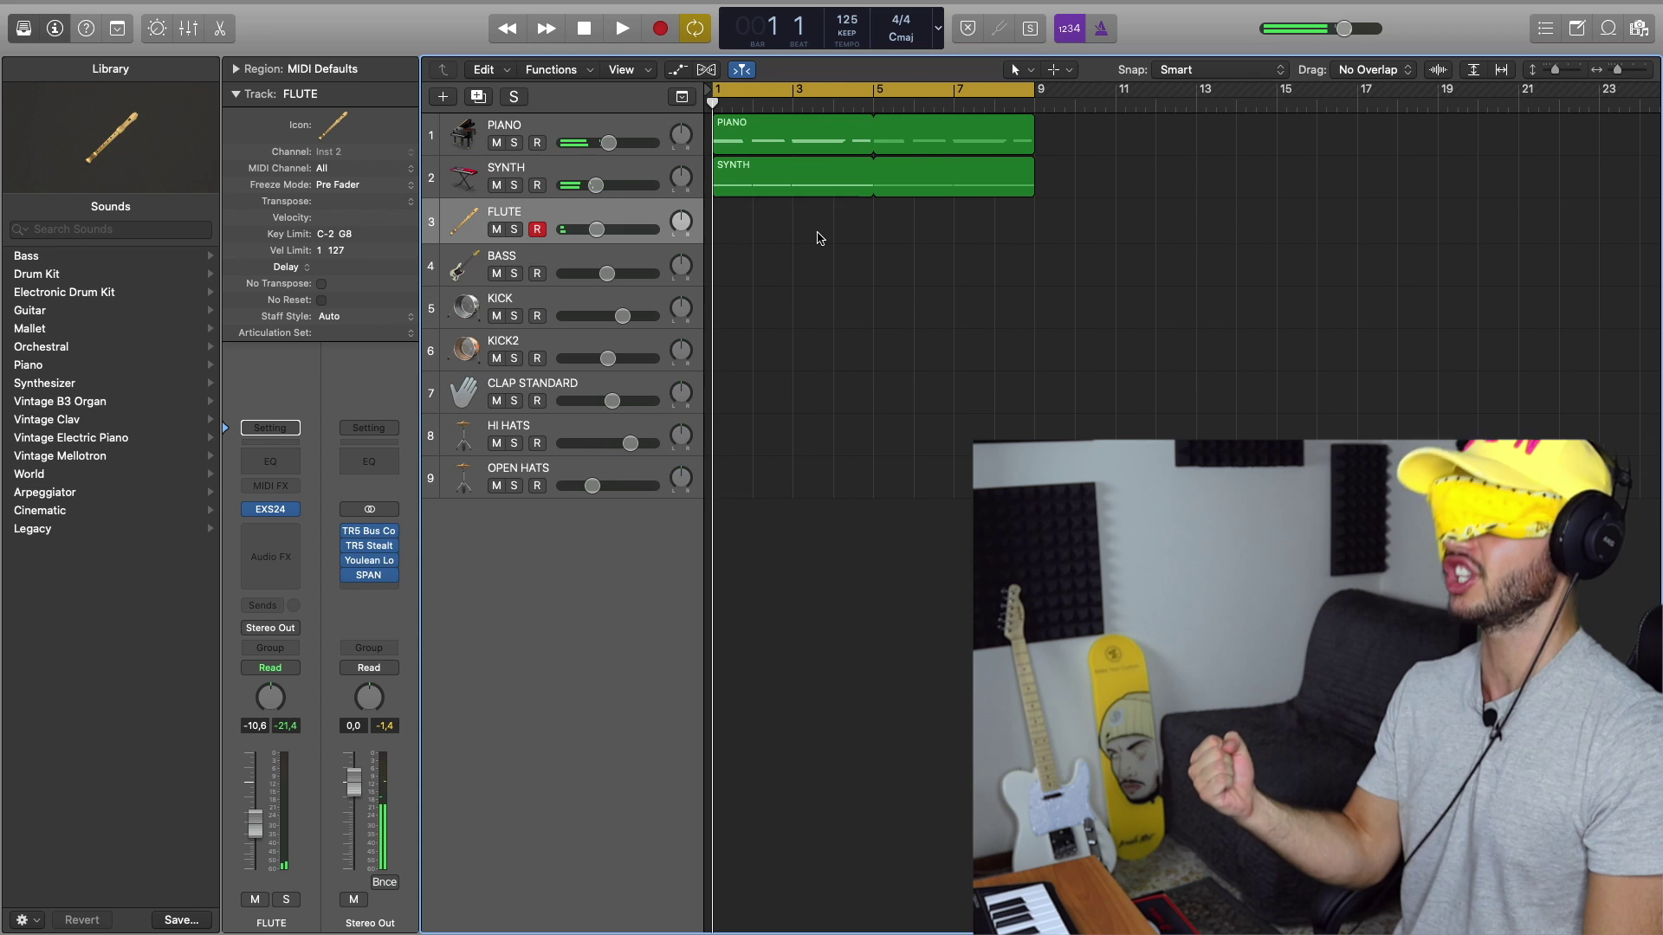
{"action": "key", "text": "r"}
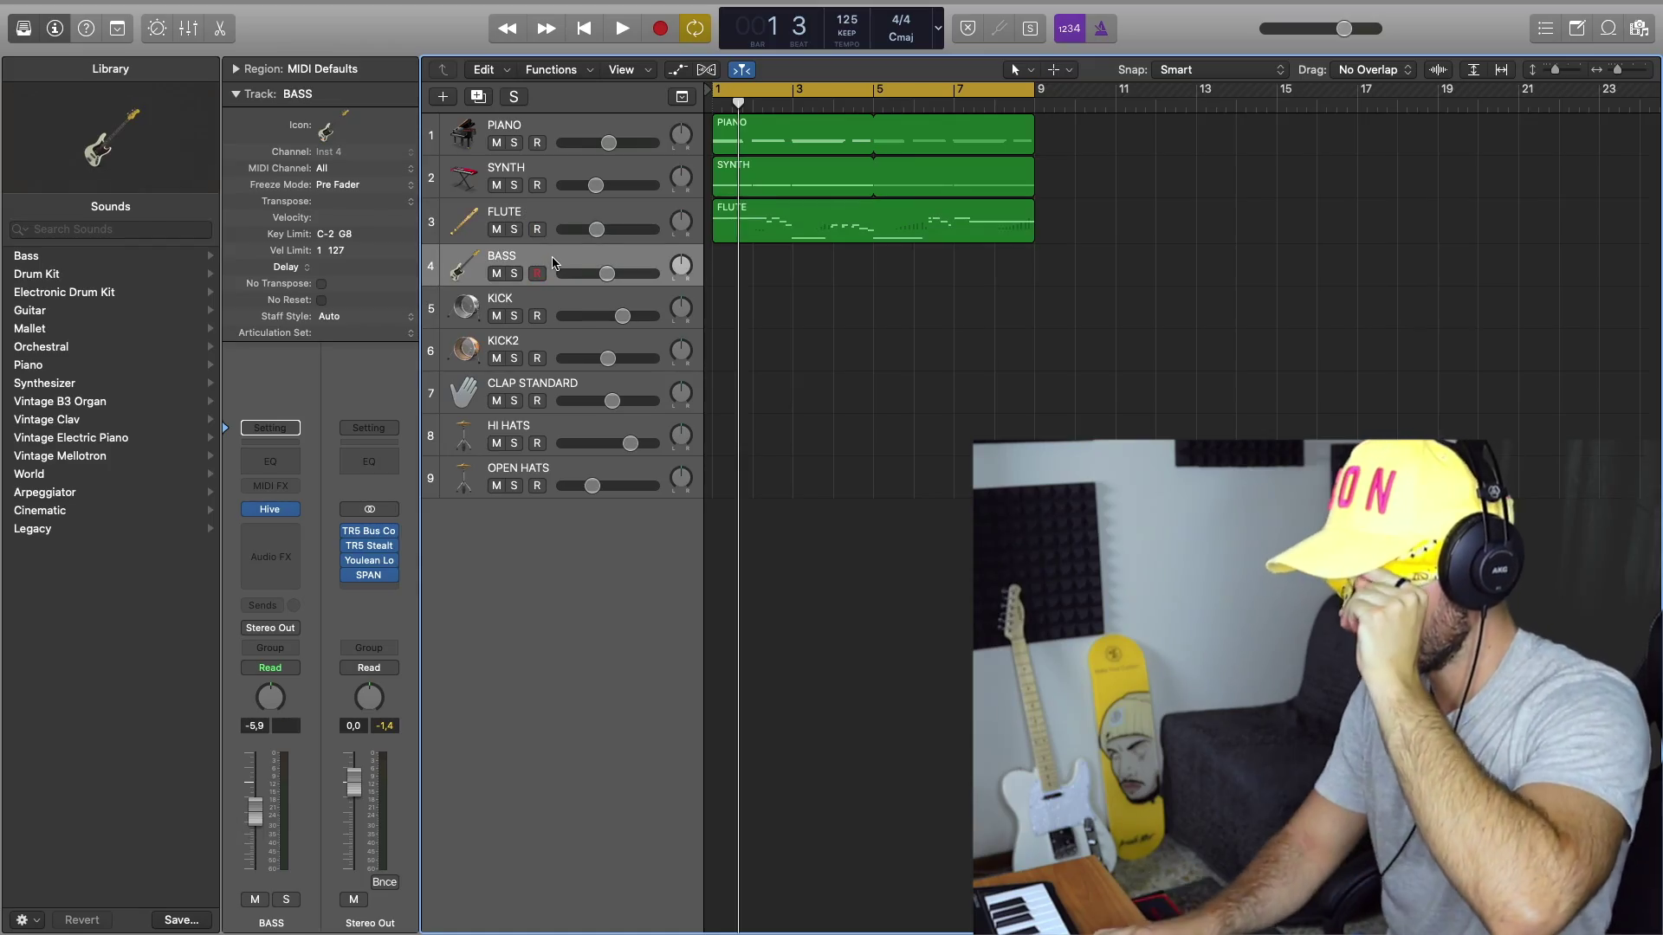
- Record a four-bar bass line on the BASS track from bar 1, and duplicate its region to bar 5
{"action": "key", "text": "r"}
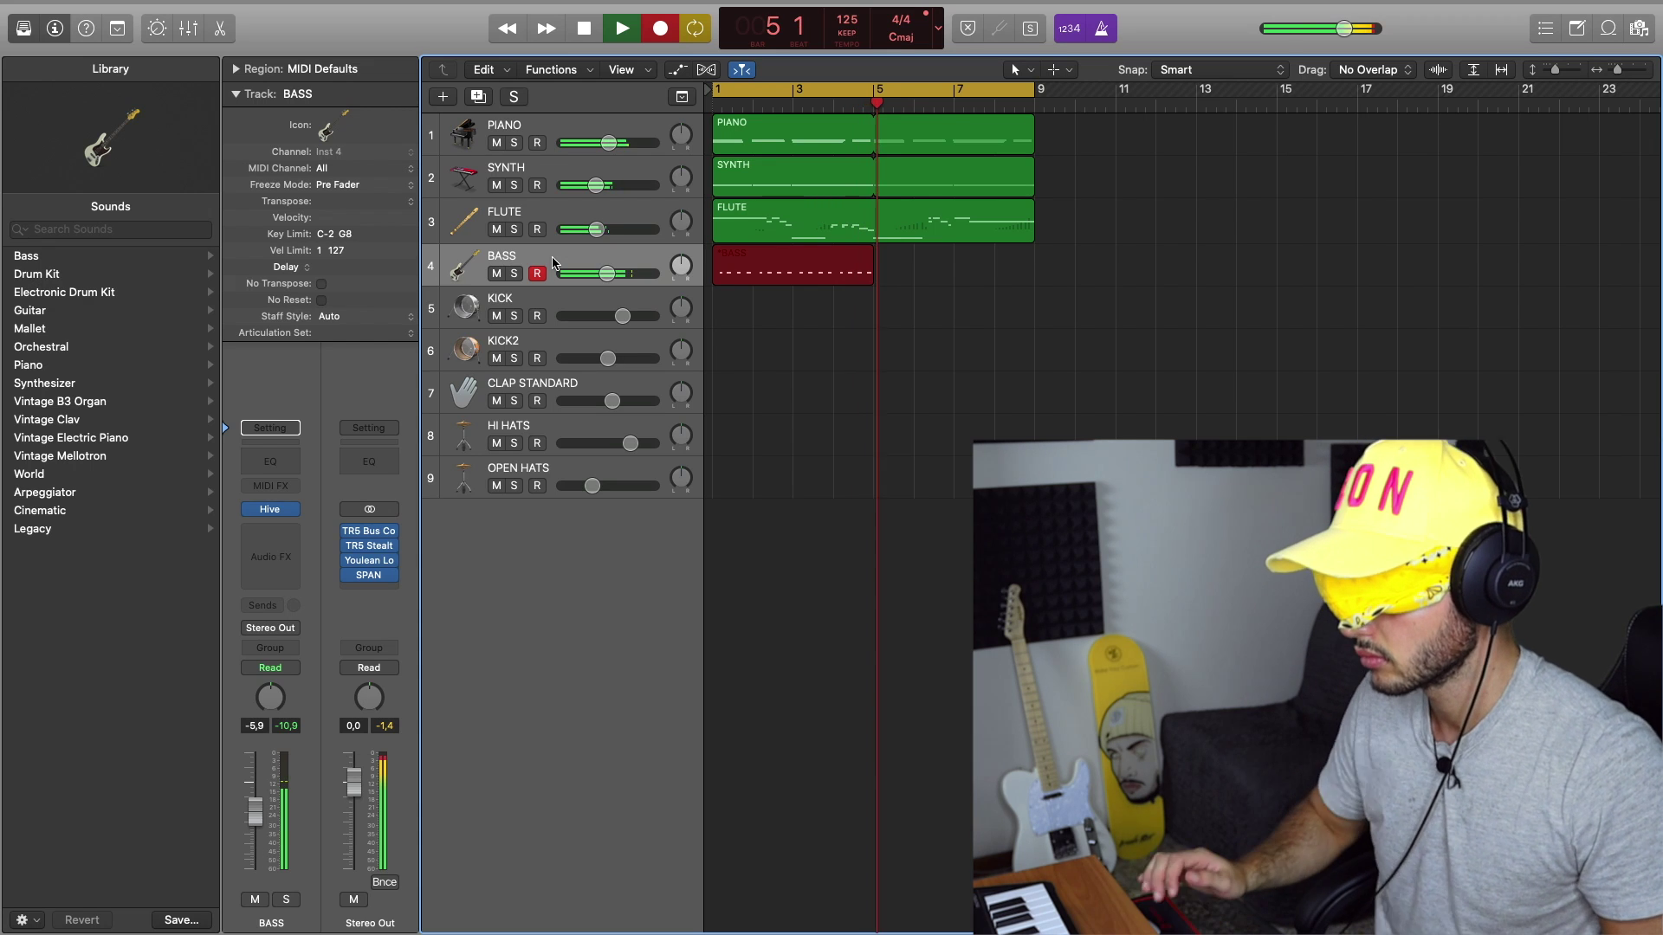
{"action": "key", "text": "space"}
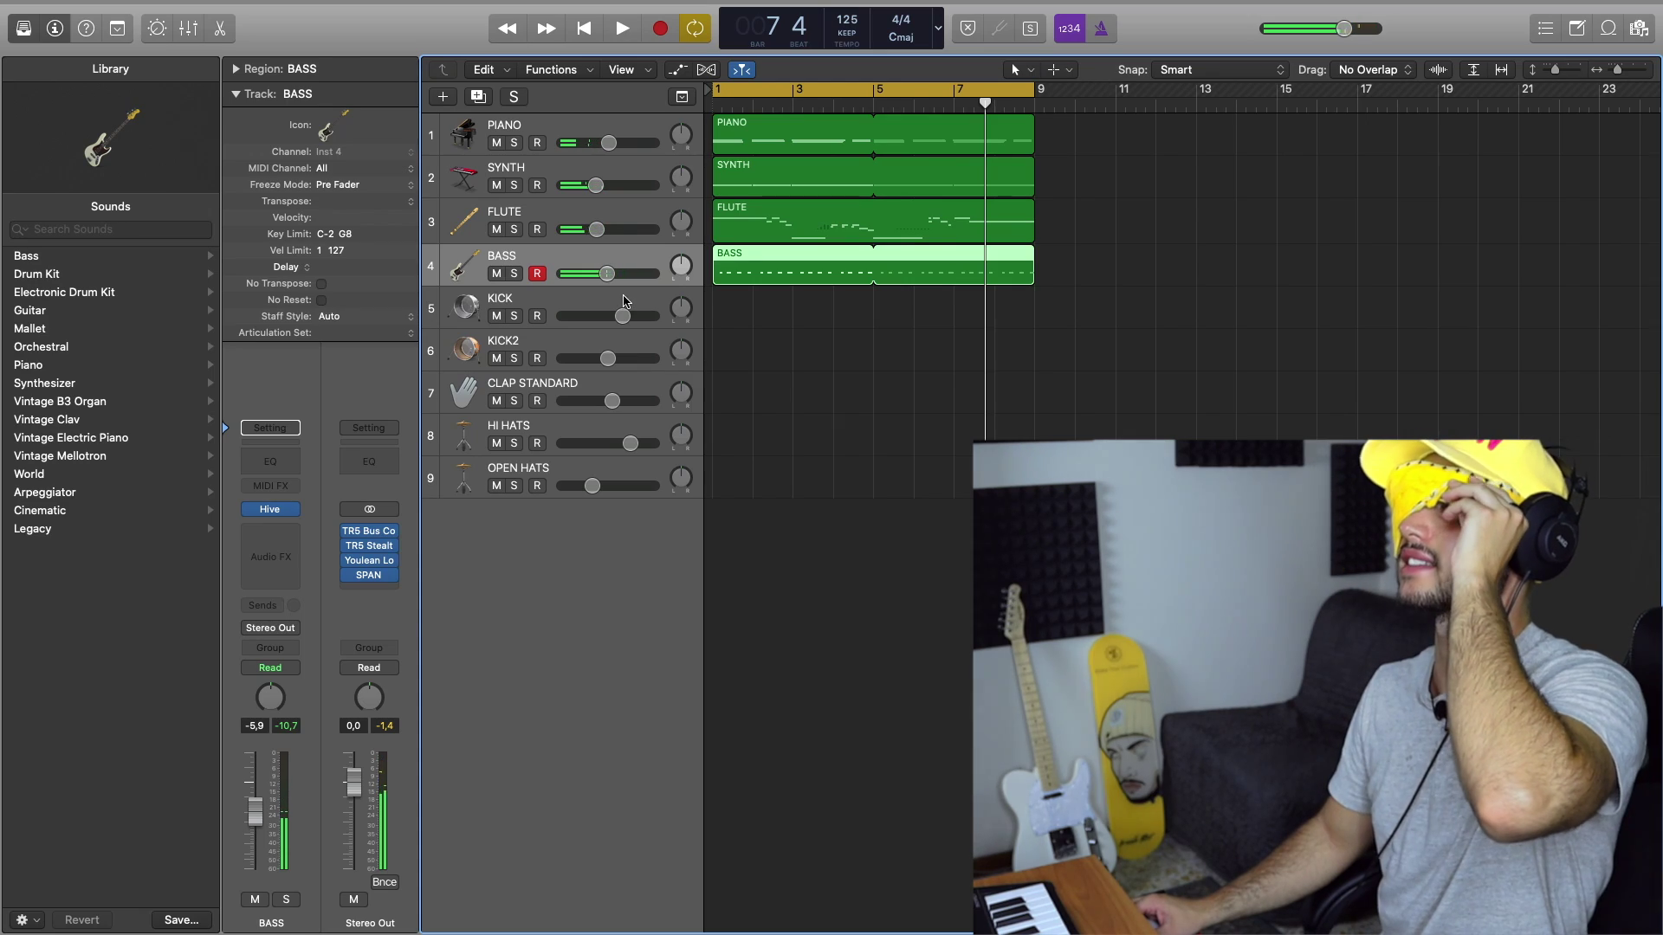
- Record a four-bar kick pattern on the KICK track from bar 1, and duplicate its region to bar 5
{"action": "left_click", "coordinate": [623, 301]}
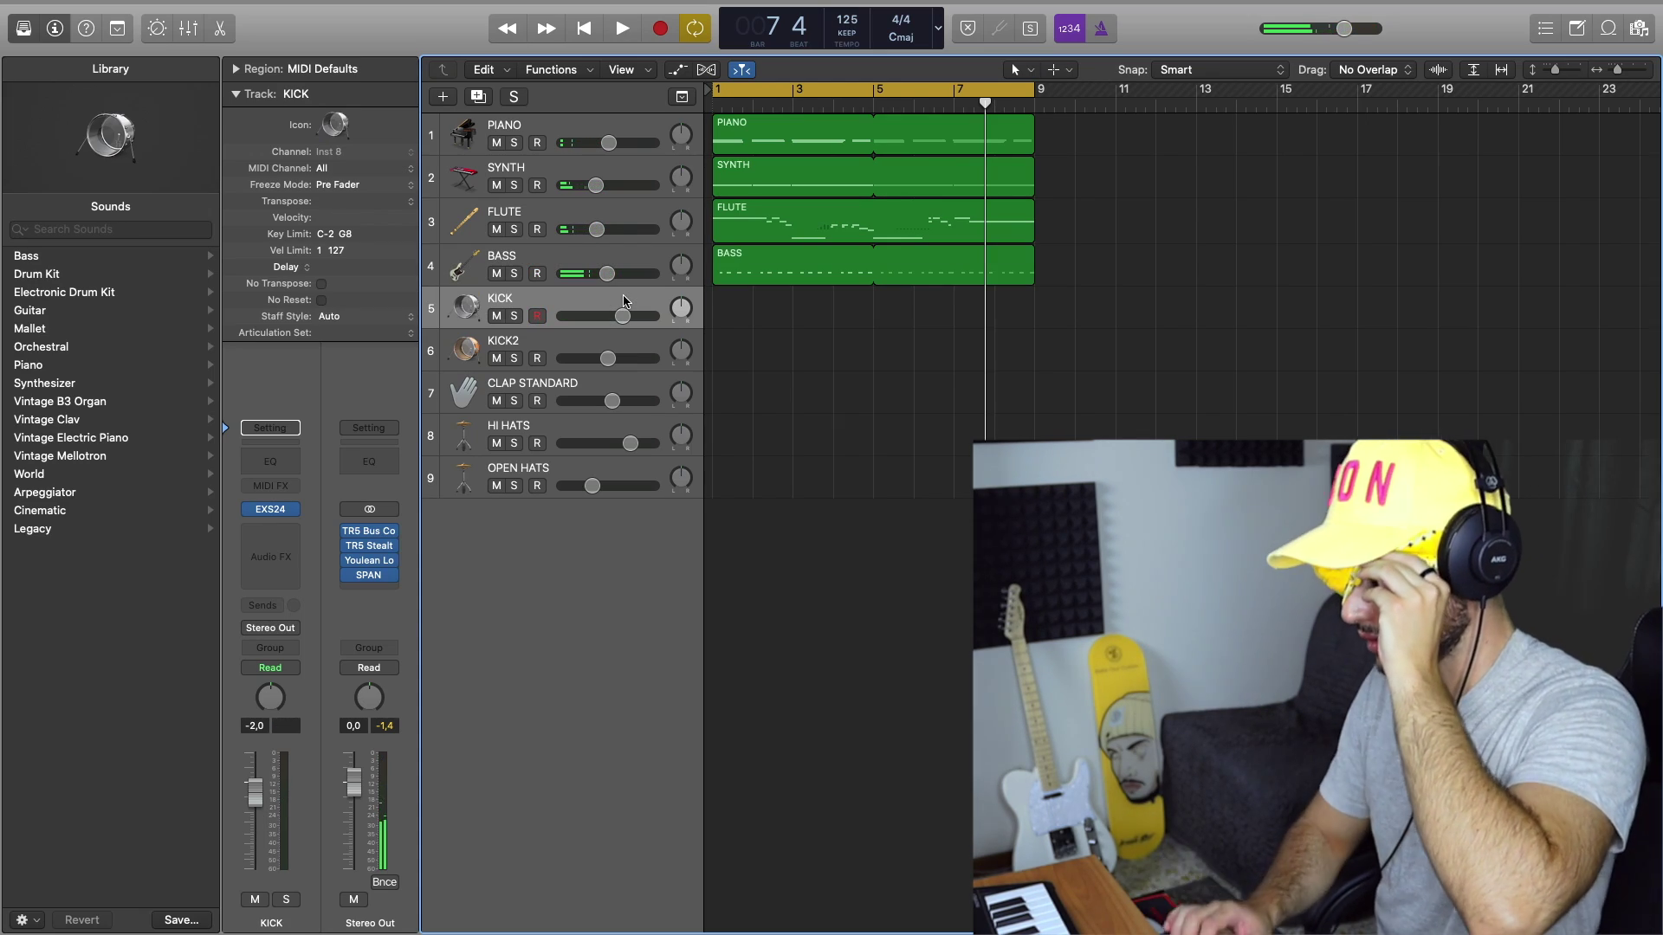
{"action": "key", "text": "r"}
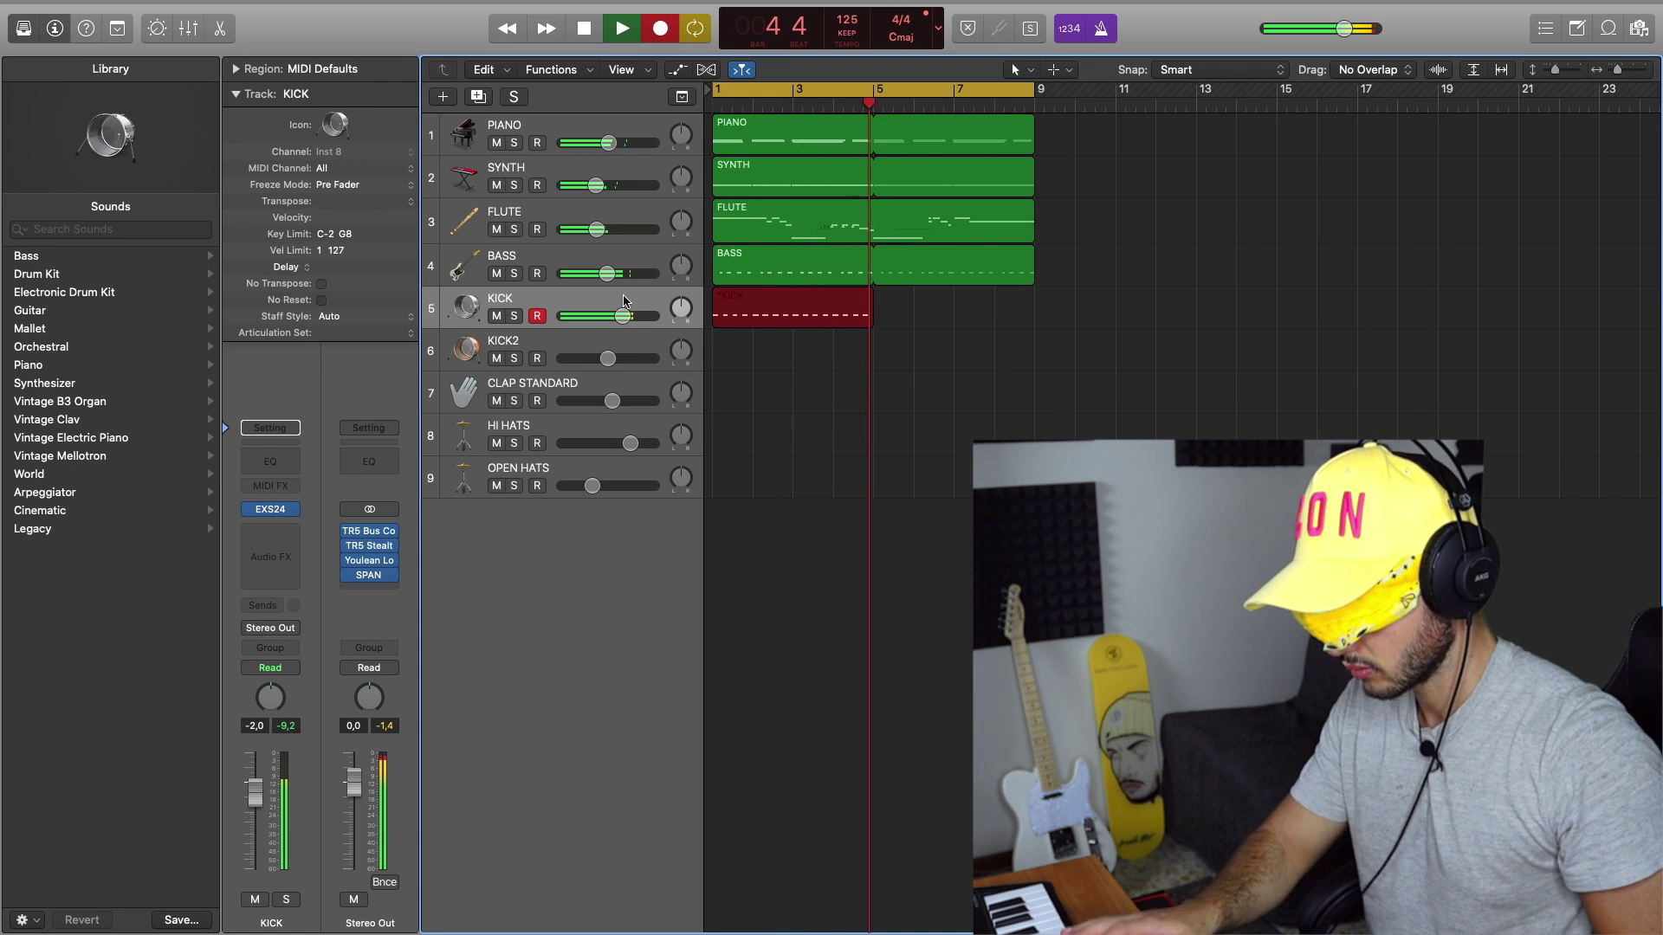
{"action": "key", "text": "space"}
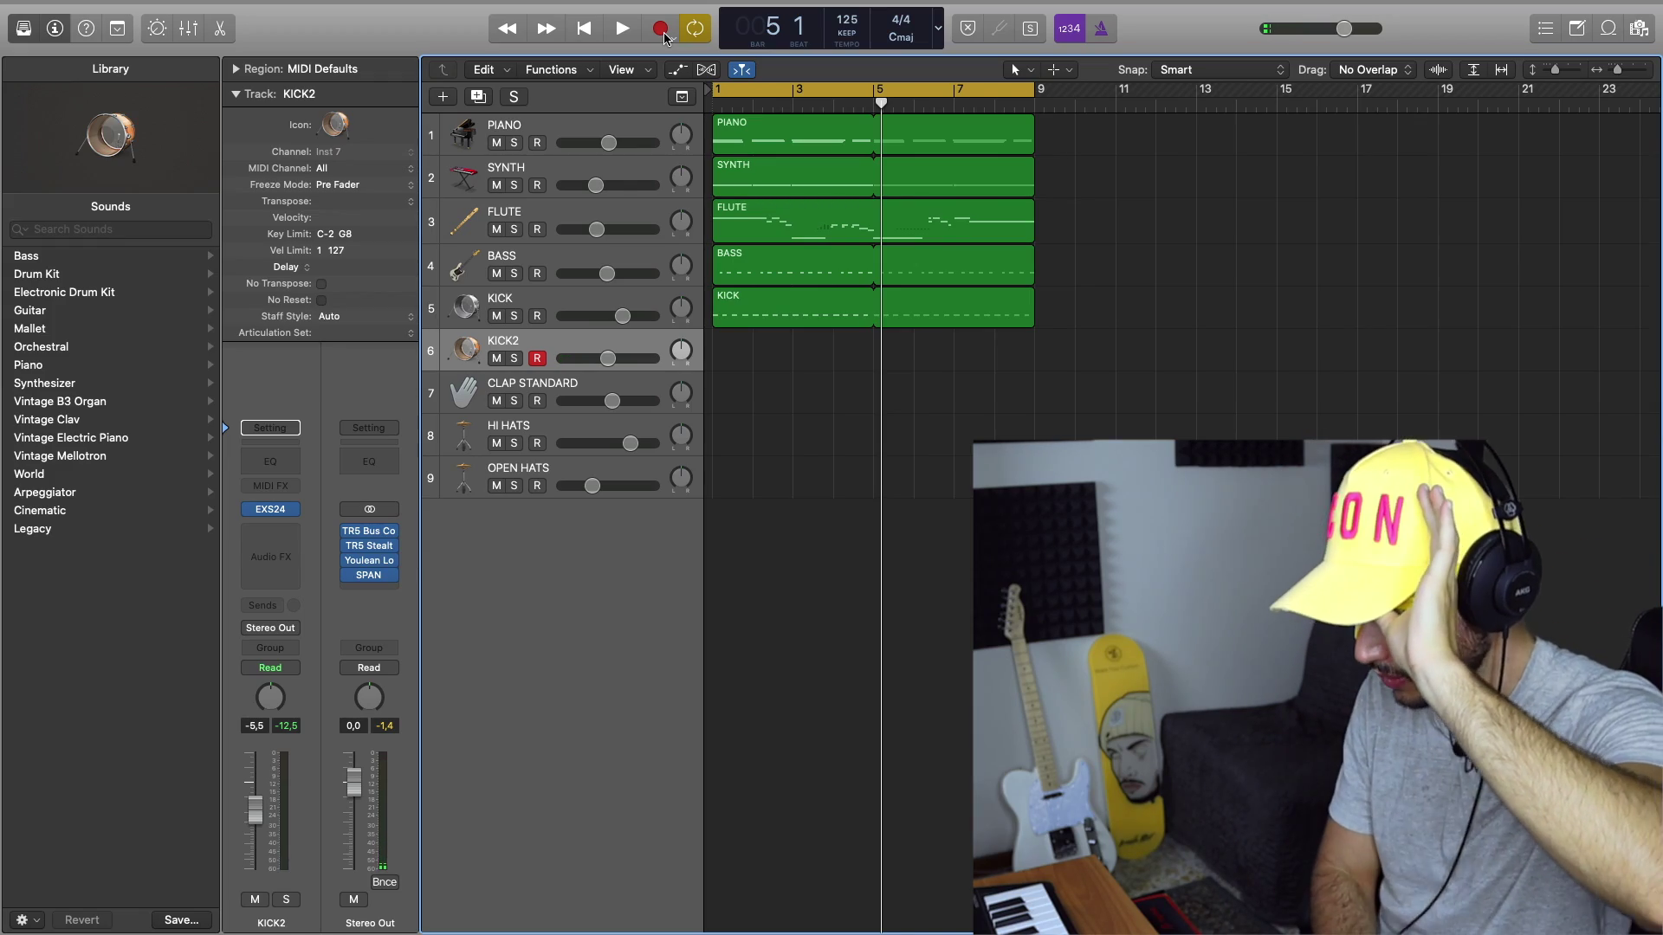
- Record and re-record a four-bar KICK2 pattern from bar 1, duplicate its region to bar 5, and select the CLAP STANDARD track
{"action": "left_click", "coordinate": [662, 31]}
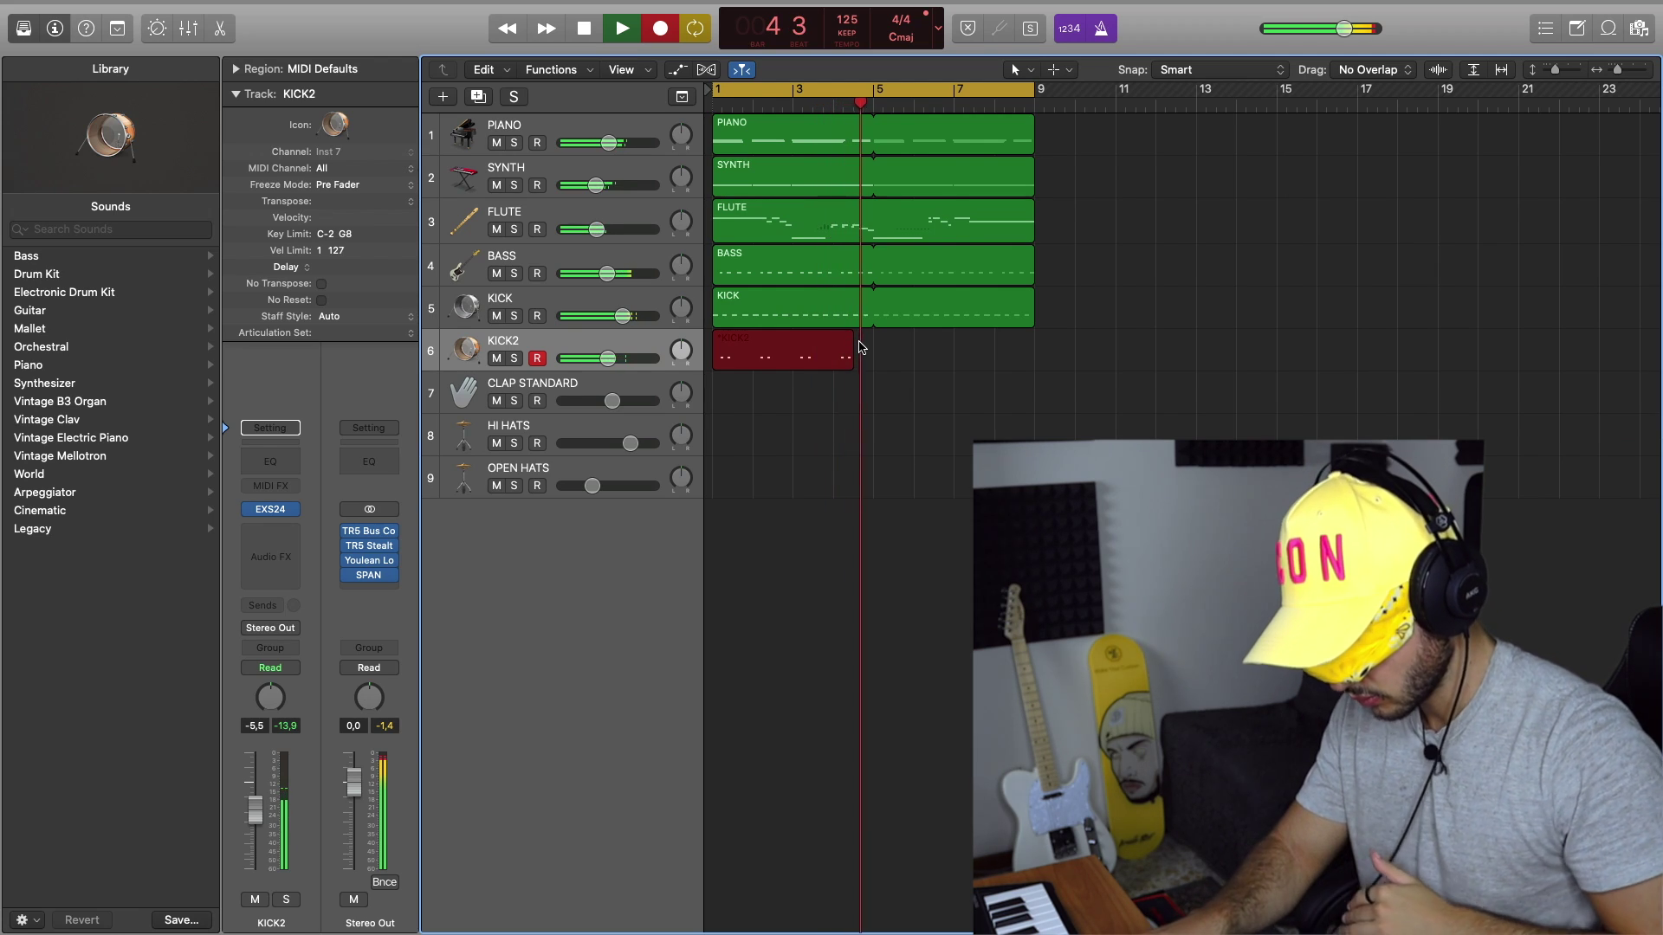
{"action": "key", "text": "space"}
{"action": "key", "text": "e"}
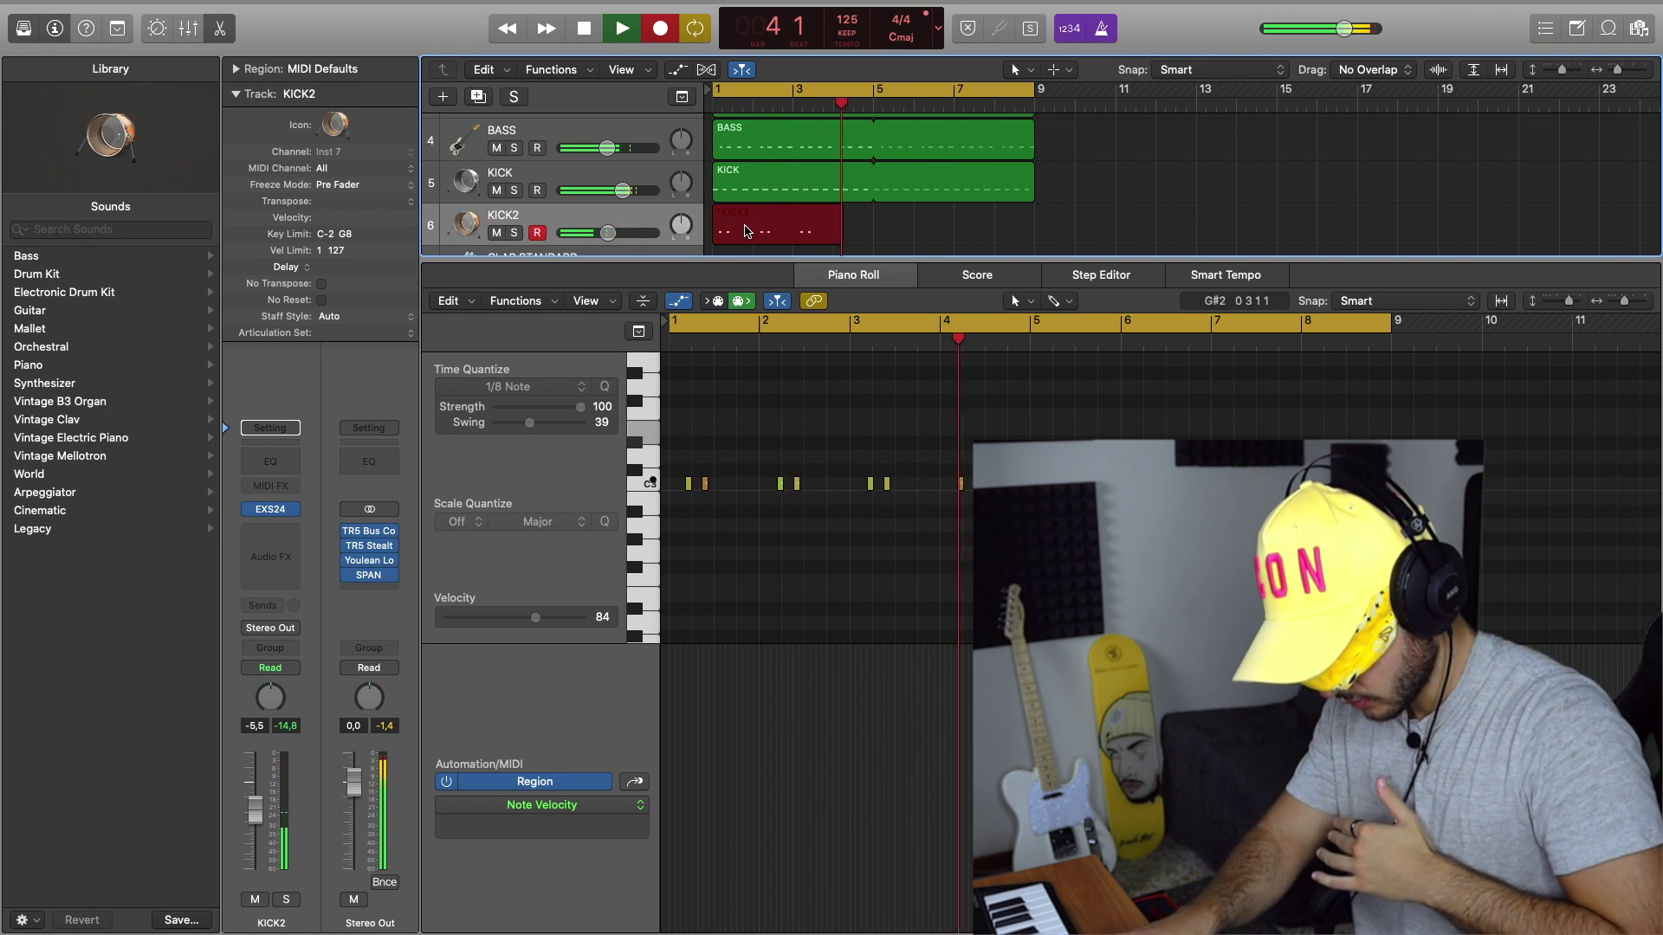
{"action": "key", "text": "space"}
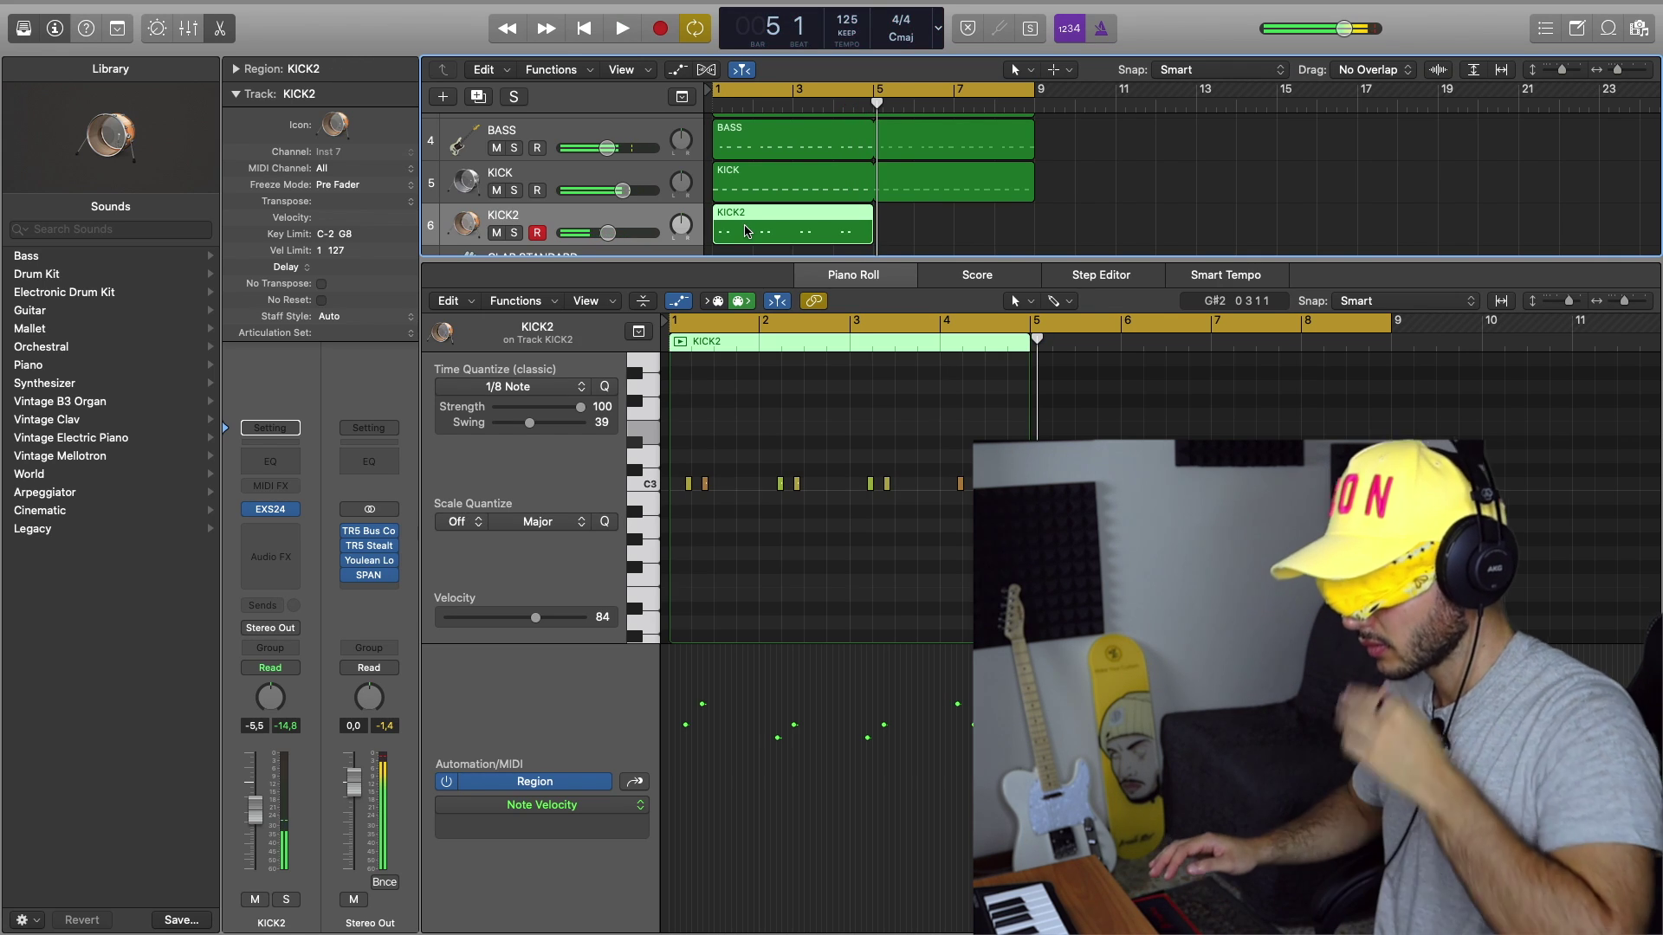
{"action": "key", "text": "e"}
{"action": "key", "text": "Down"}
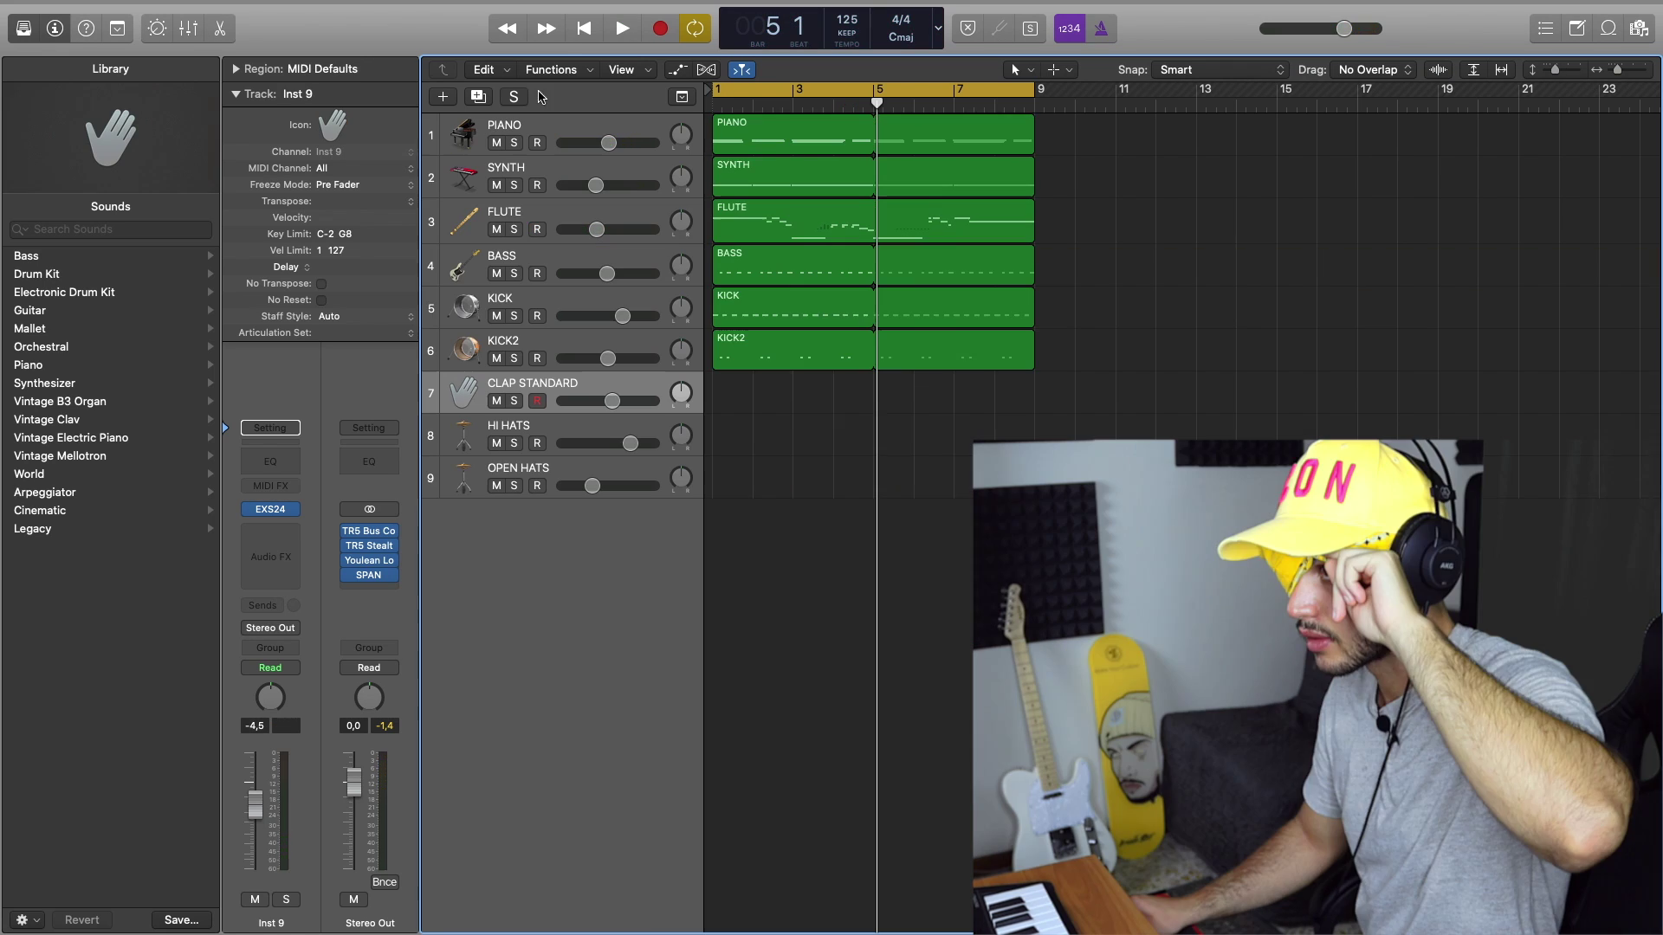
- Record four-bar patterns from bar 1 on the CLAP STANDARD track and the HI HATS track
{"action": "left_click", "coordinate": [660, 30]}
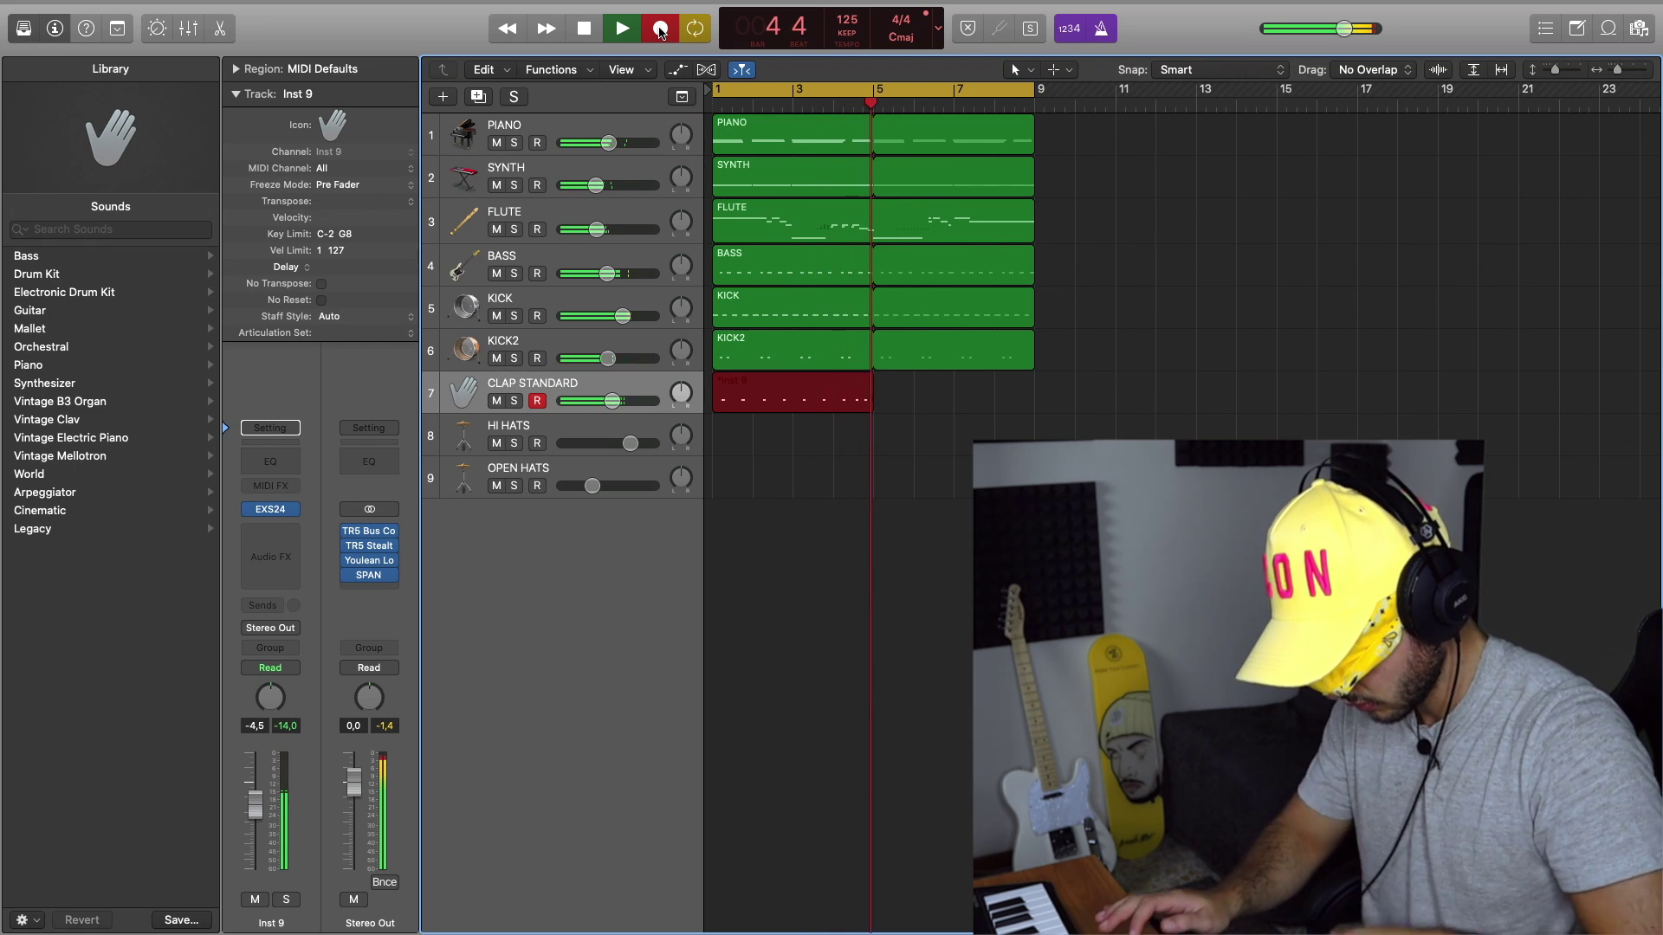
{"action": "key", "text": "space"}
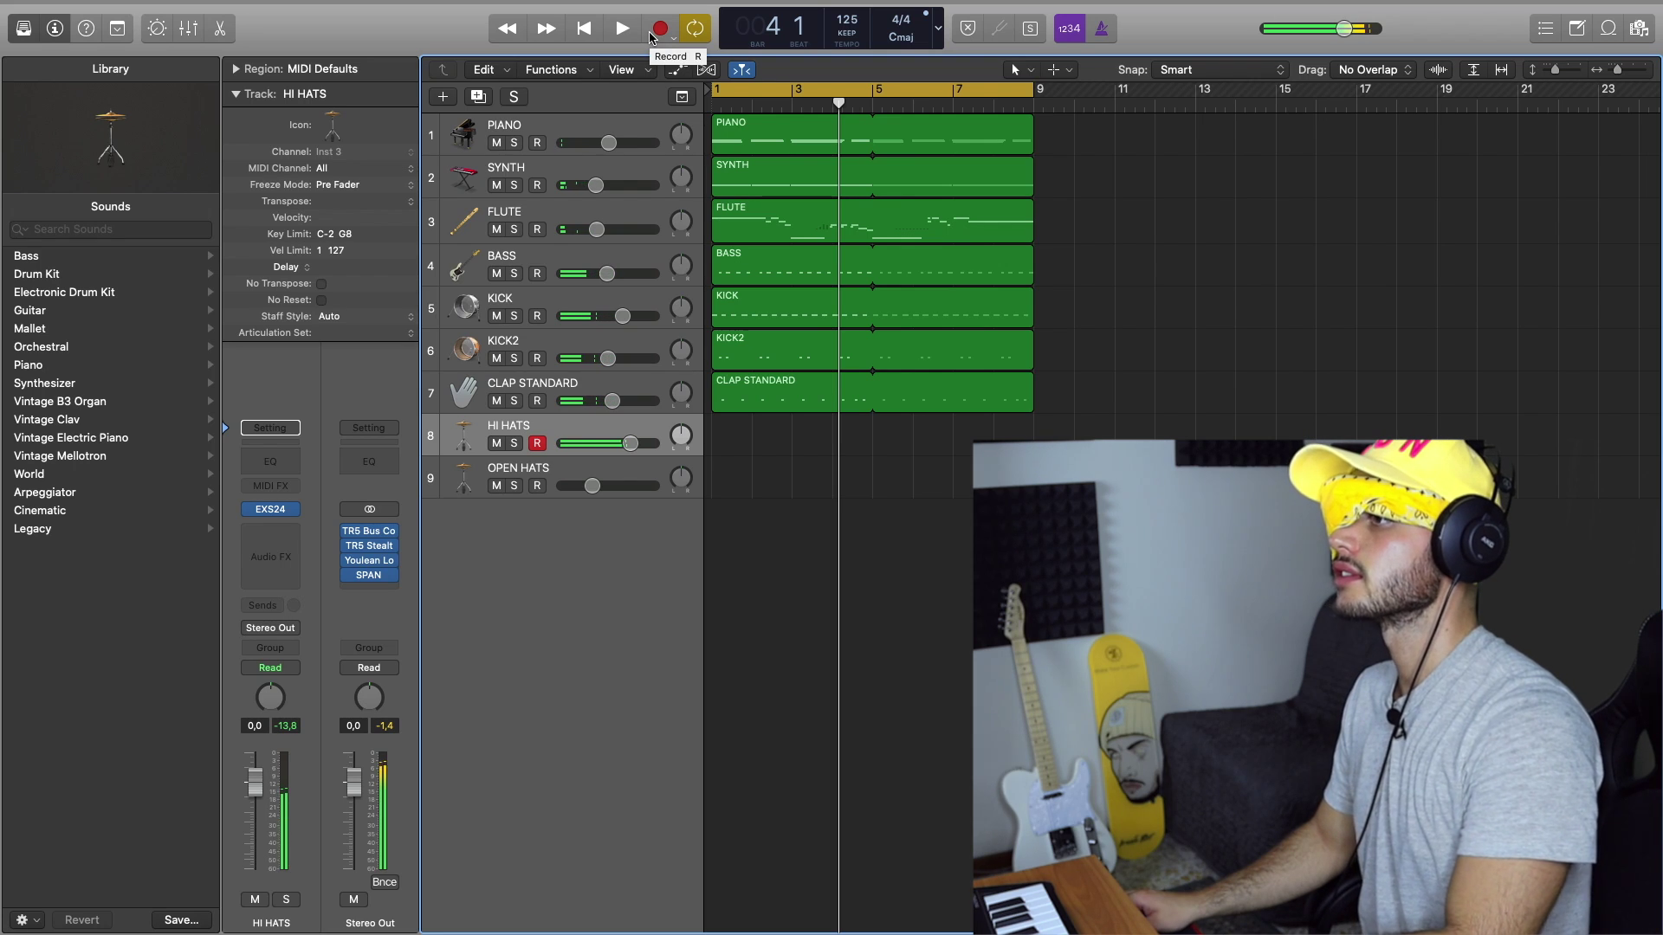
{"action": "left_click", "coordinate": [651, 35]}
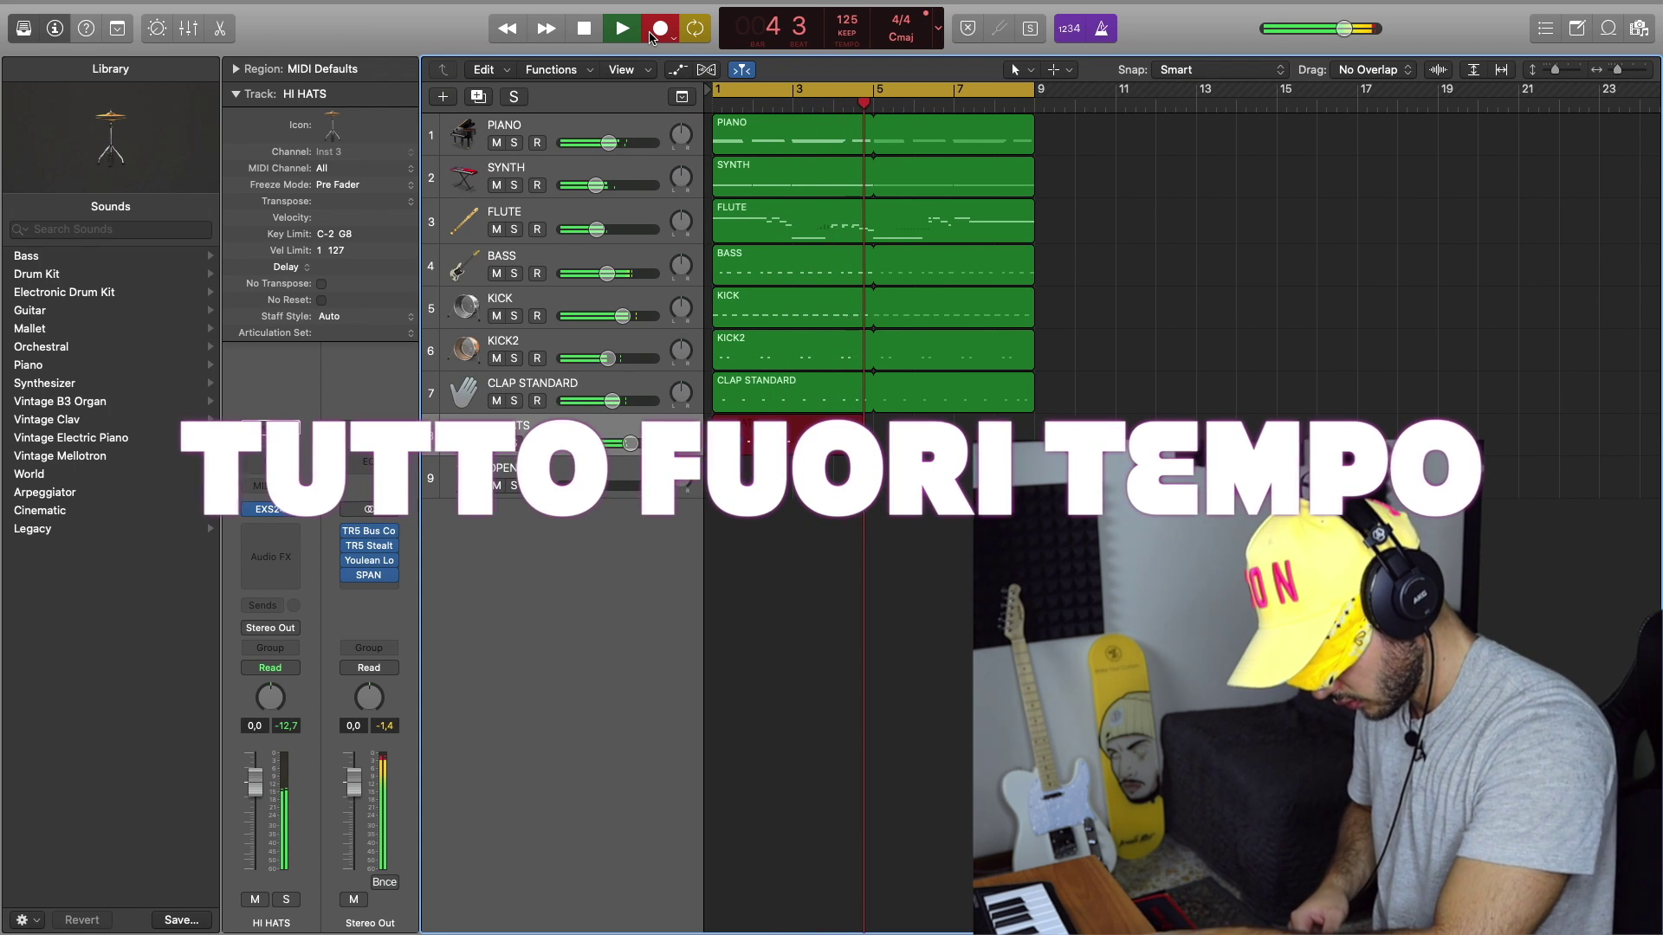
{"action": "key", "text": "space"}
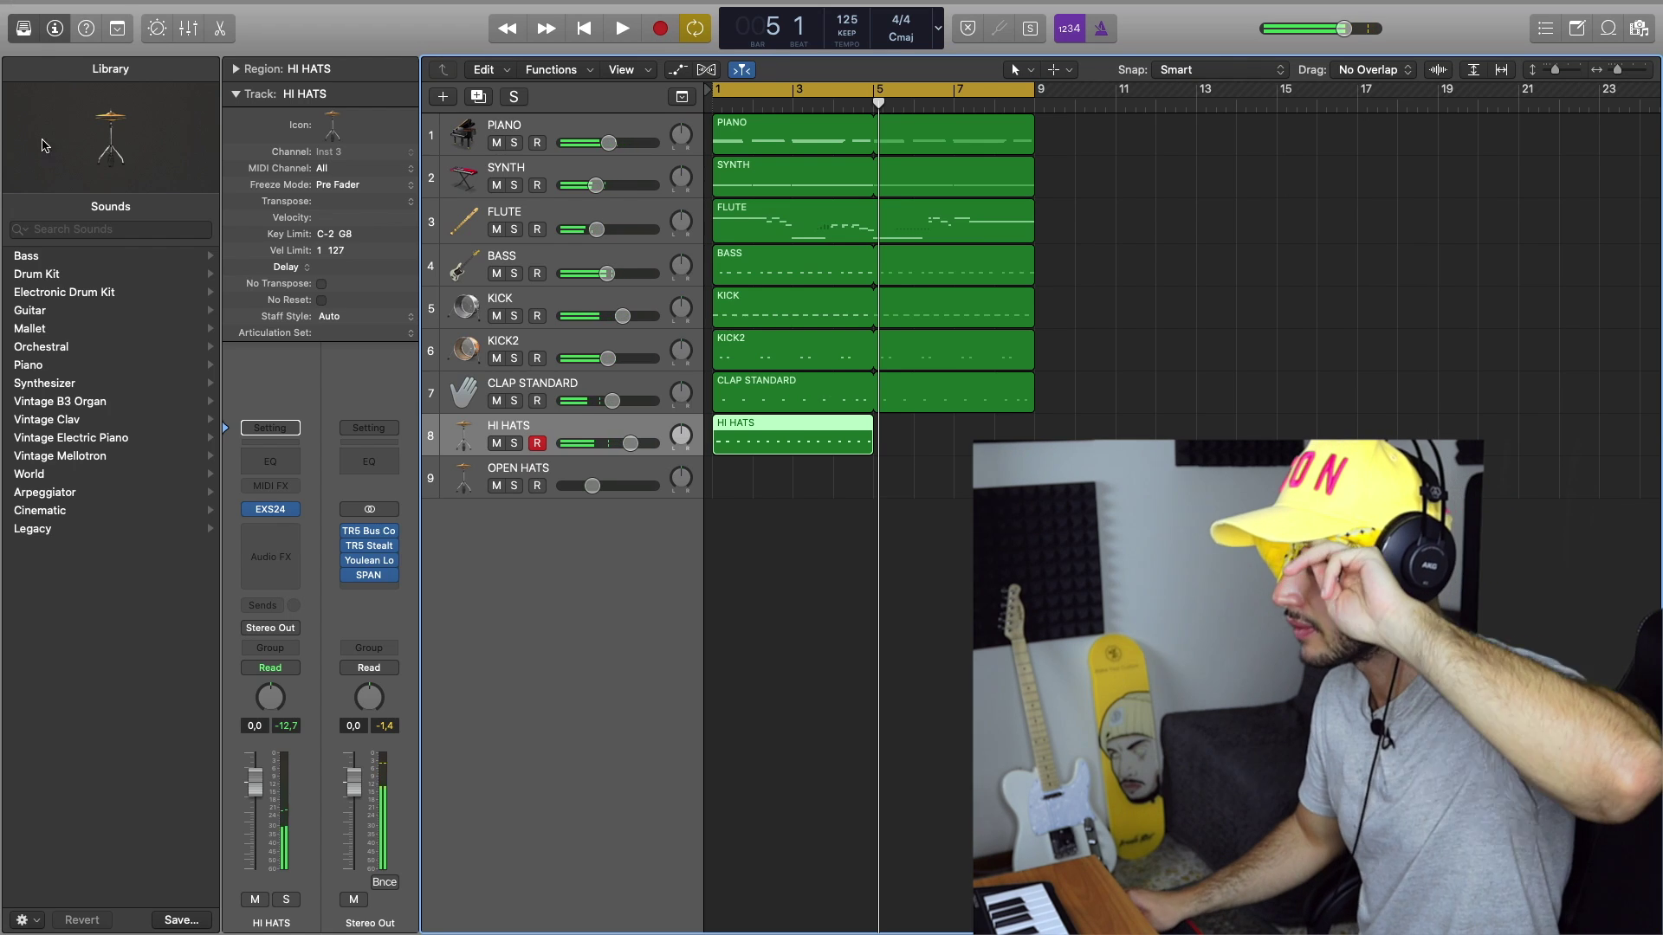
- Record a four-bar open hat pattern on the OPEN HATS track from bar 1
{"action": "key", "text": "Down"}
{"action": "left_click", "coordinate": [665, 30]}
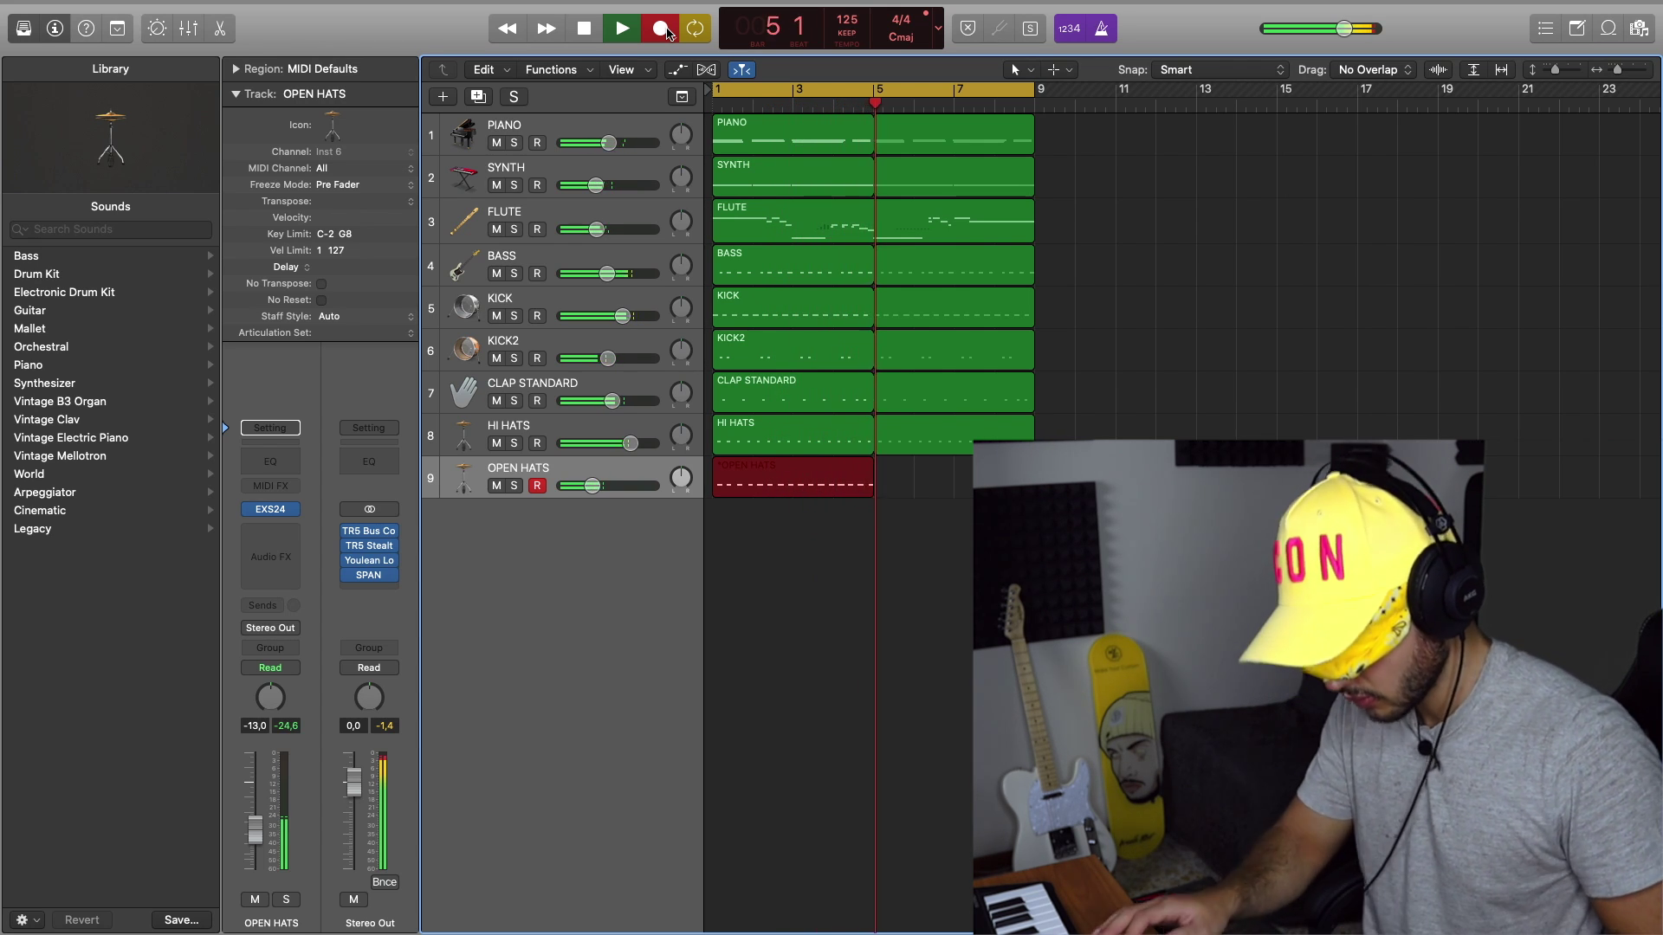
{"action": "key", "text": "space"}
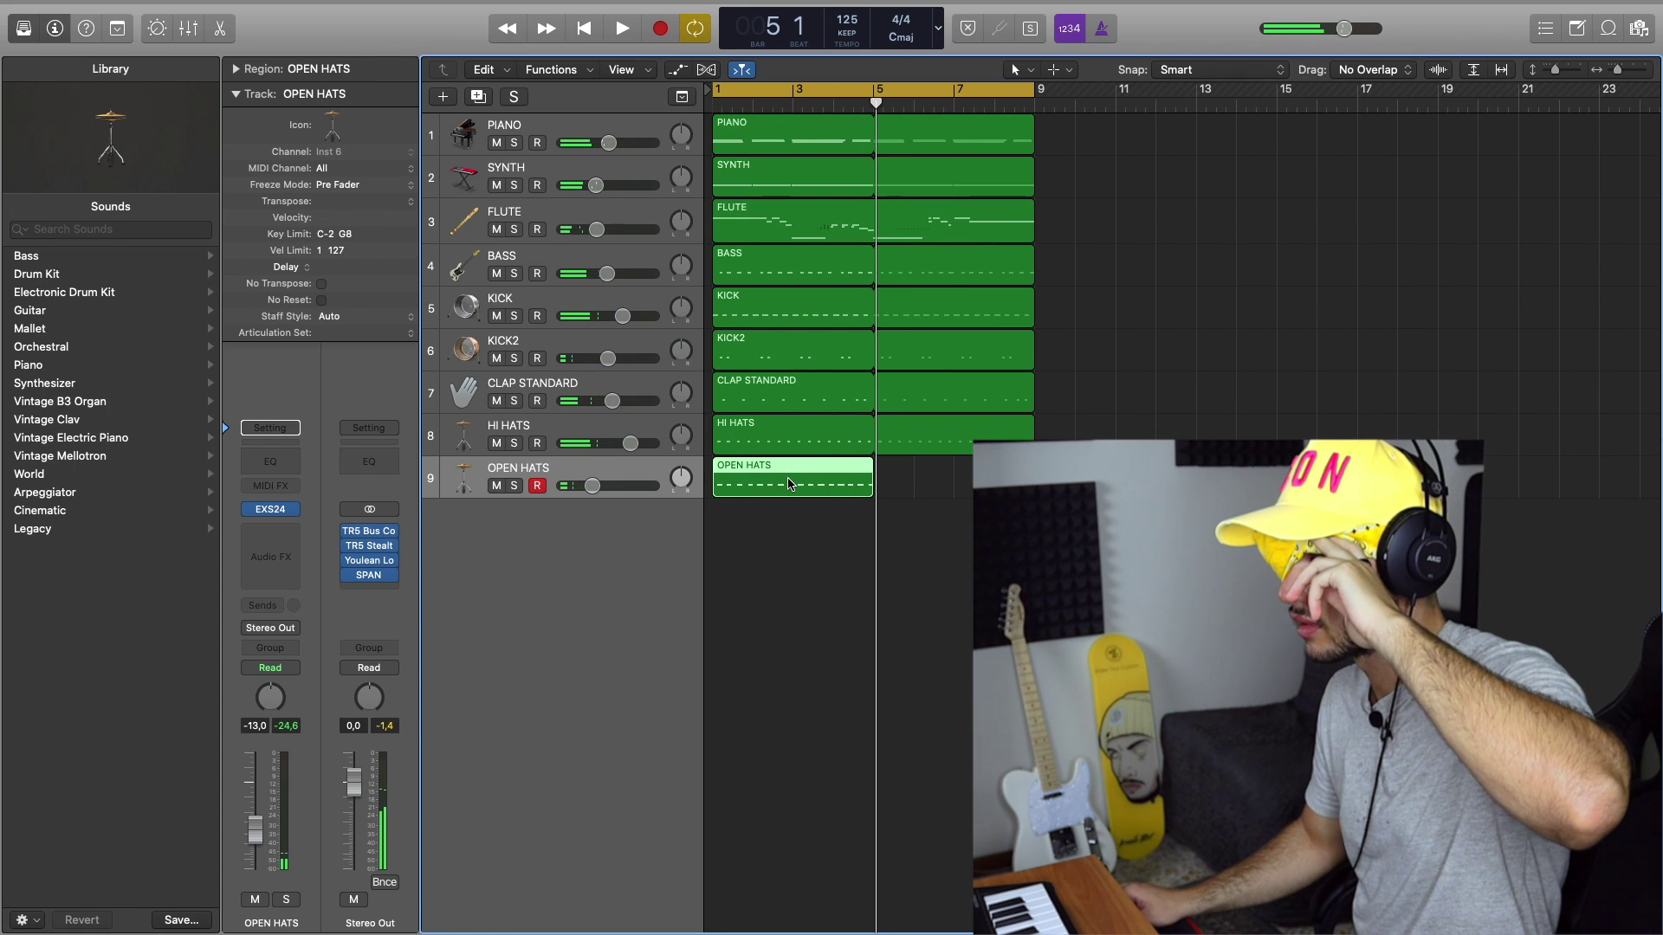
- Quantize all notes of the OPEN HATS region to 1/16 Note, and repeat the region through the end of bar 8
{"action": "double_click", "coordinate": [788, 483]}
{"action": "key", "text": "super+a"}
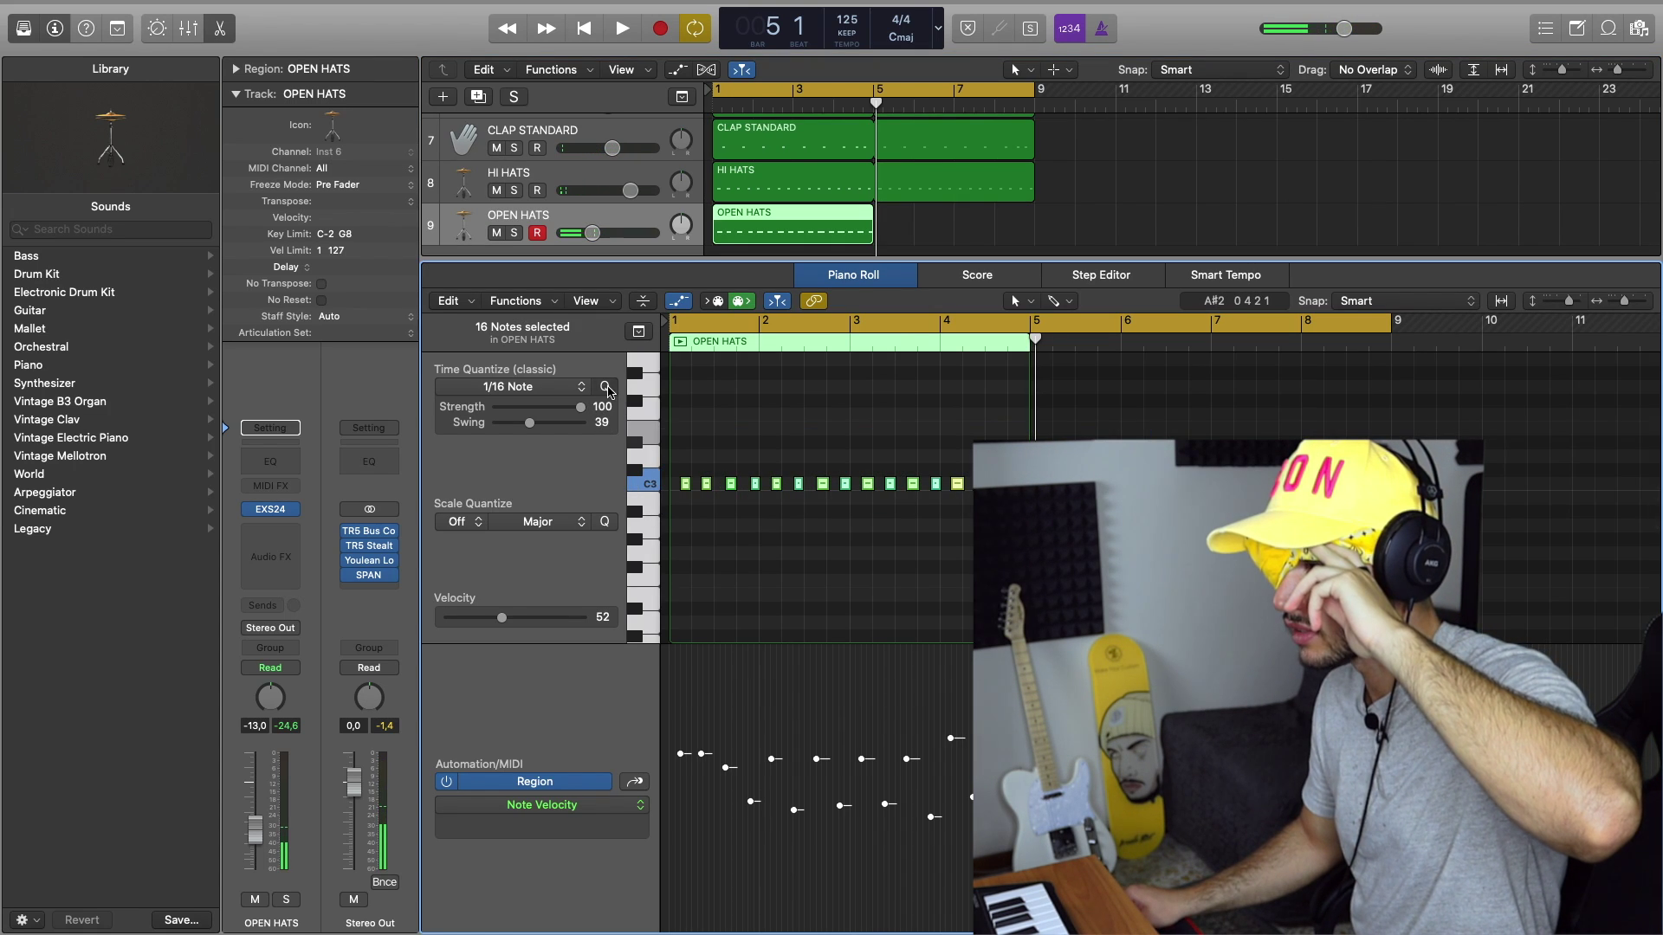
{"action": "left_click", "coordinate": [607, 389]}
{"action": "key", "text": "space"}
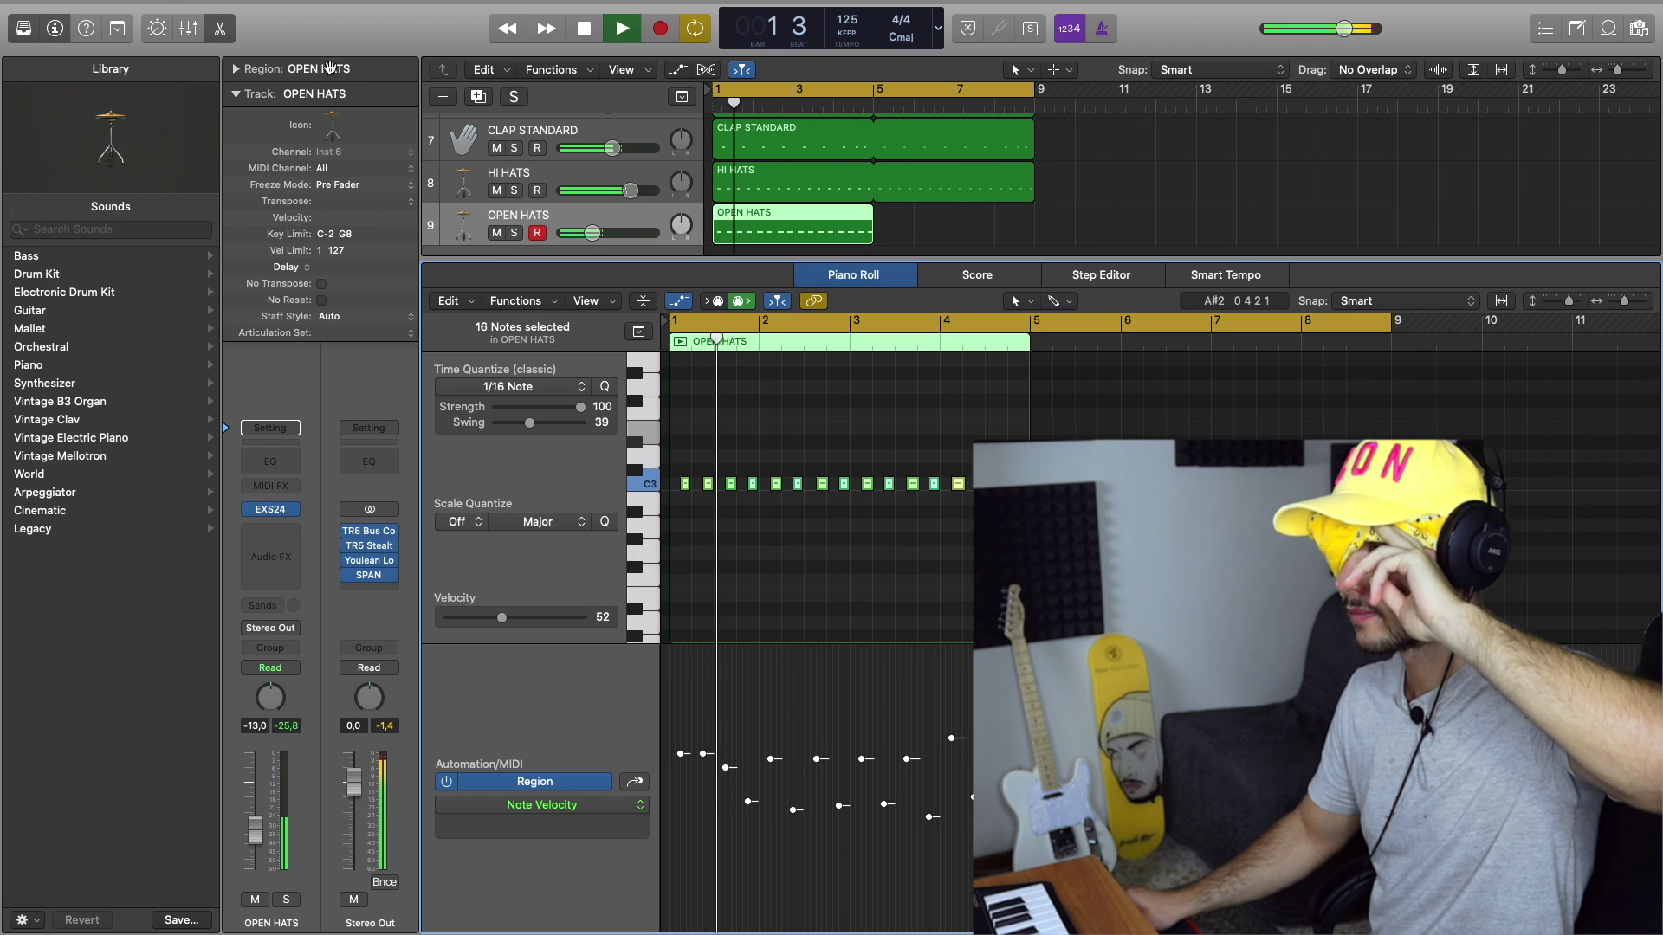
{"action": "key", "text": "e"}
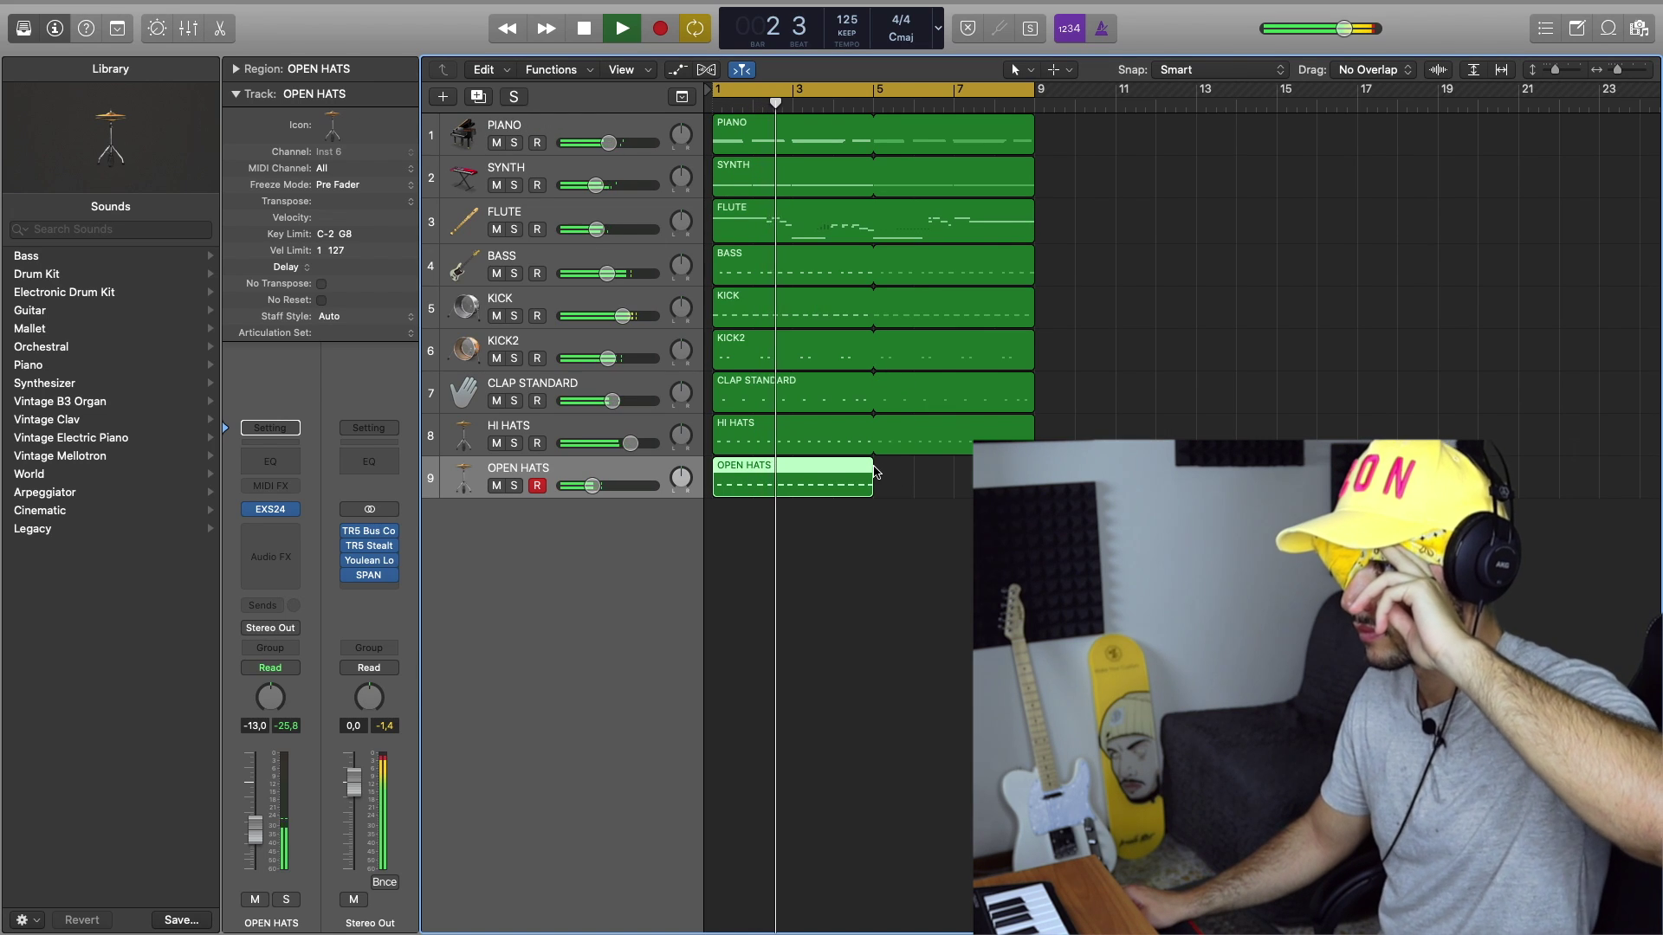
{"action": "left_click_drag", "start_coordinate": [875, 472], "coordinate": [987, 475]}
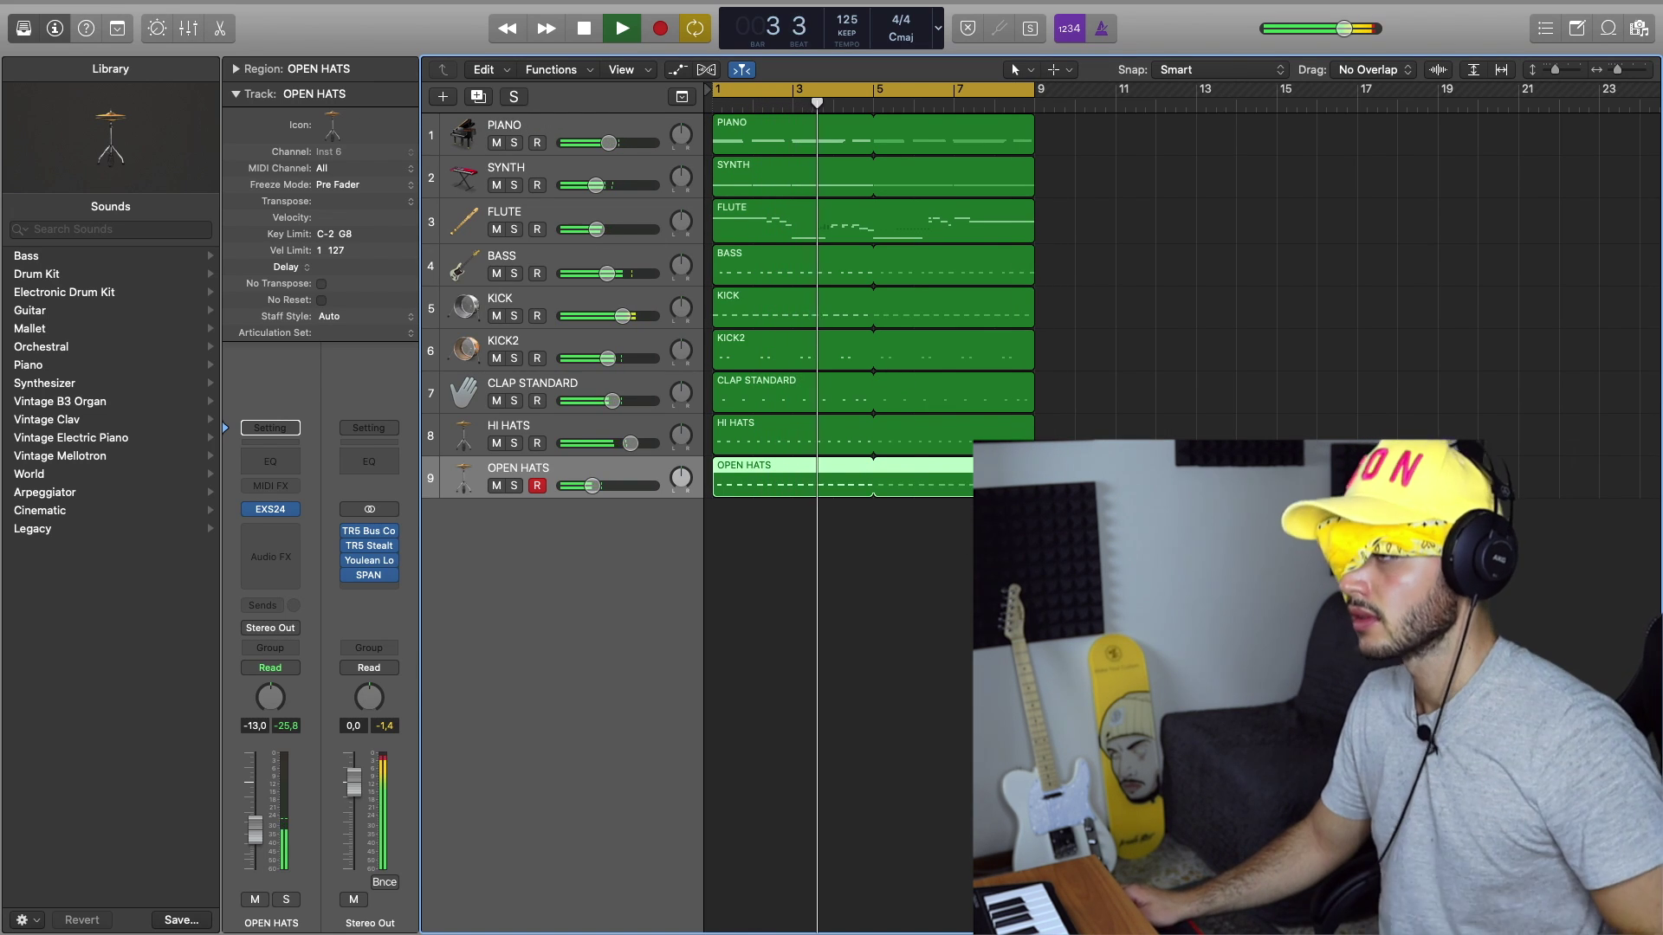
{"action": "key", "text": "space"}
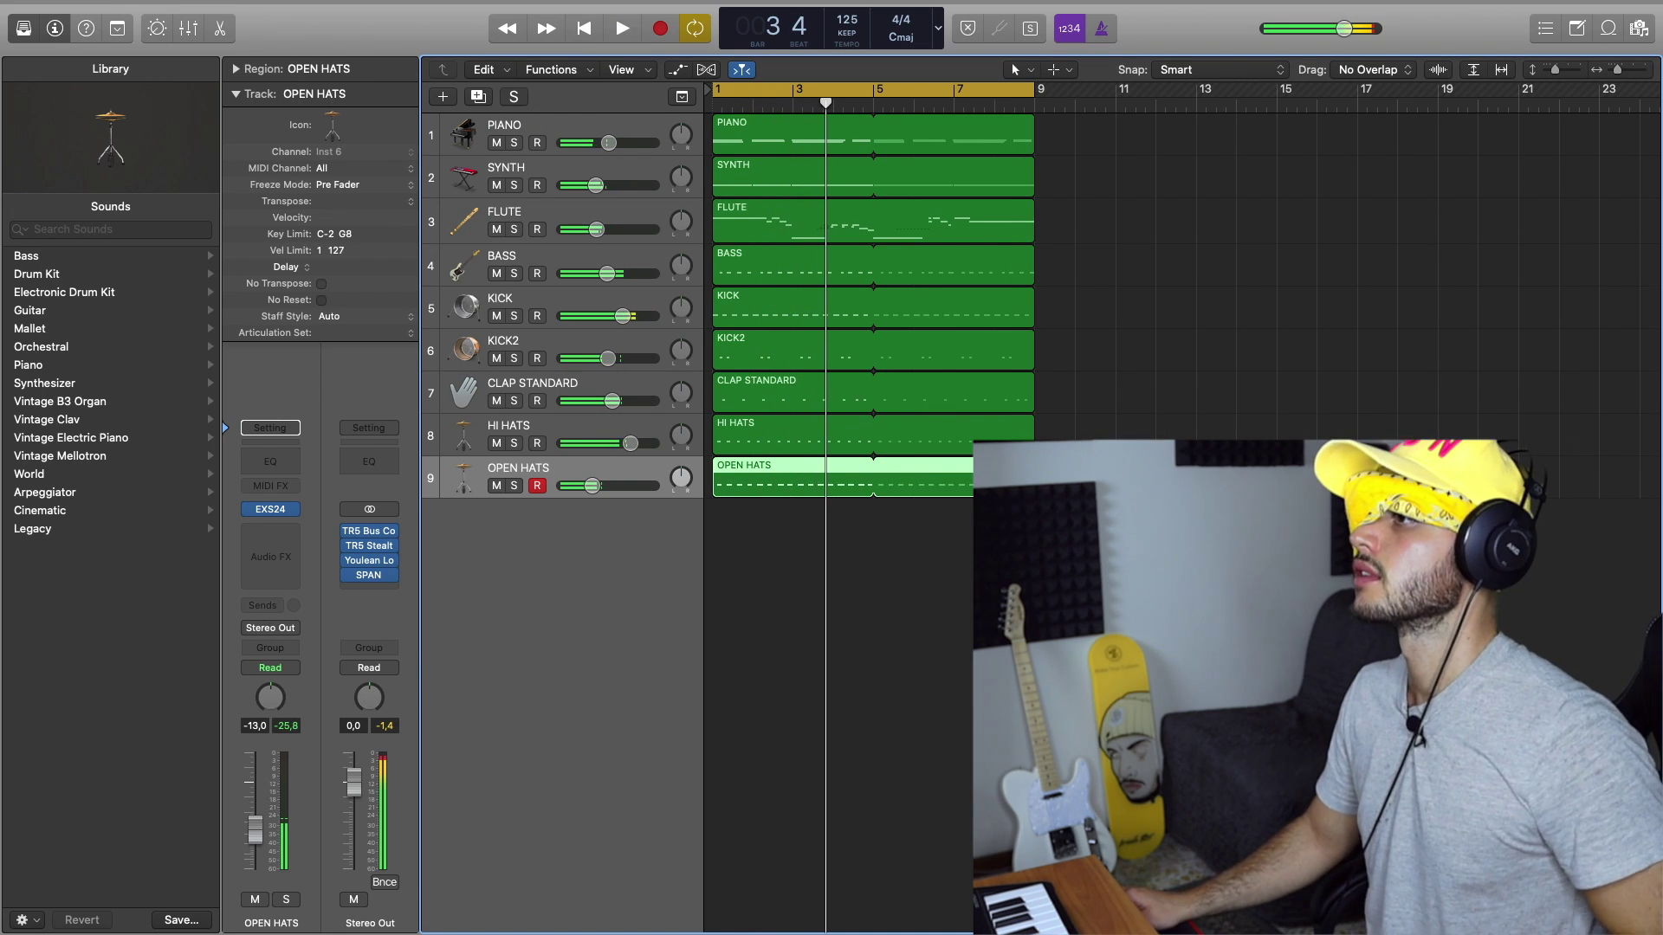
- Insert the stereo Kickstart plug-in as an audio effect on the PIANO track
{"action": "left_click", "coordinate": [635, 124]}
{"action": "left_click", "coordinate": [271, 530]}
{"action": "mouse_move", "coordinate": [316, 602]}
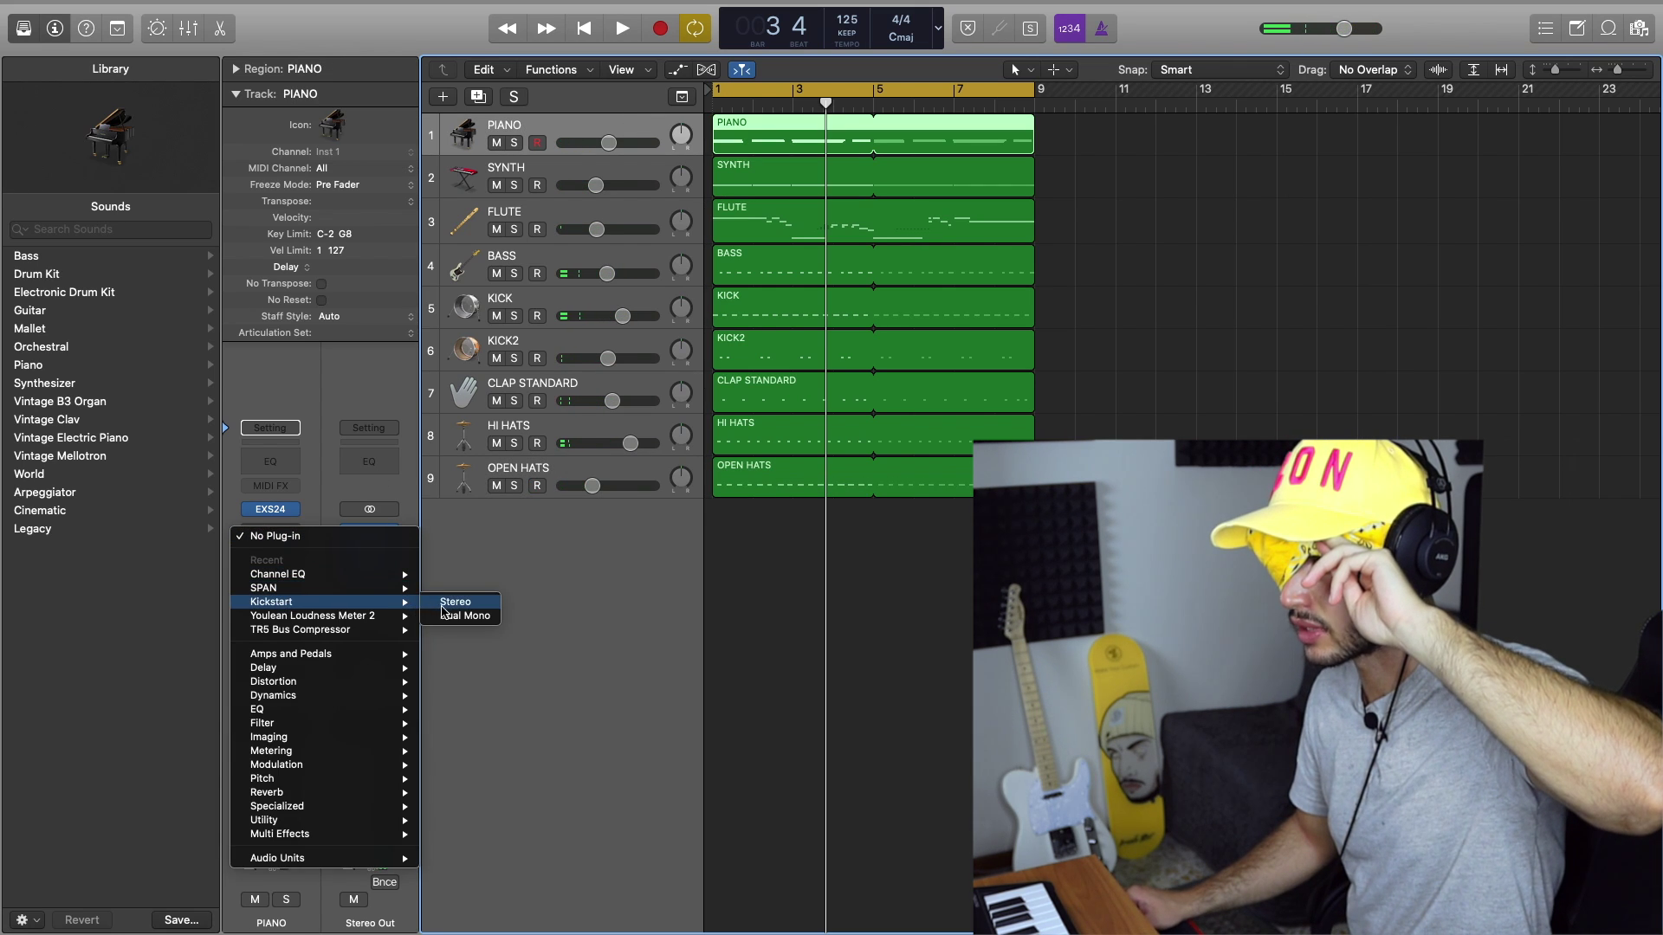
{"action": "left_click", "coordinate": [443, 604]}
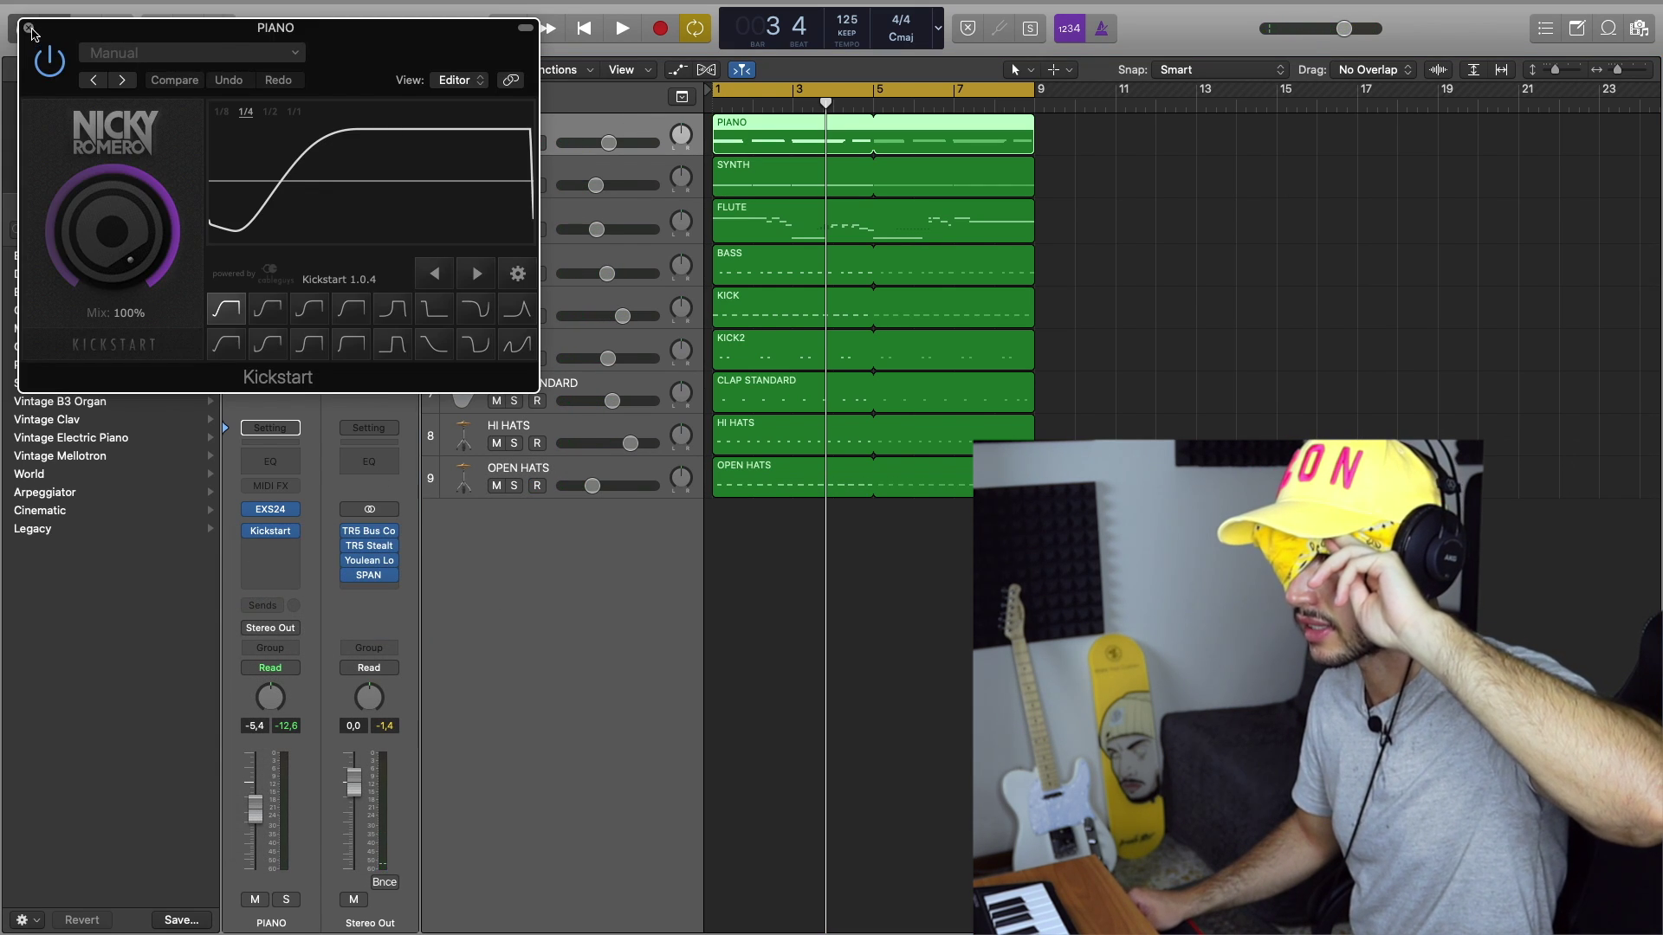
{"action": "left_click", "coordinate": [30, 30]}
- Insert the Kickstart plug-in as an audio effect on the SYNTH track
{"action": "left_click", "coordinate": [572, 170]}
{"action": "left_click", "coordinate": [277, 532]}
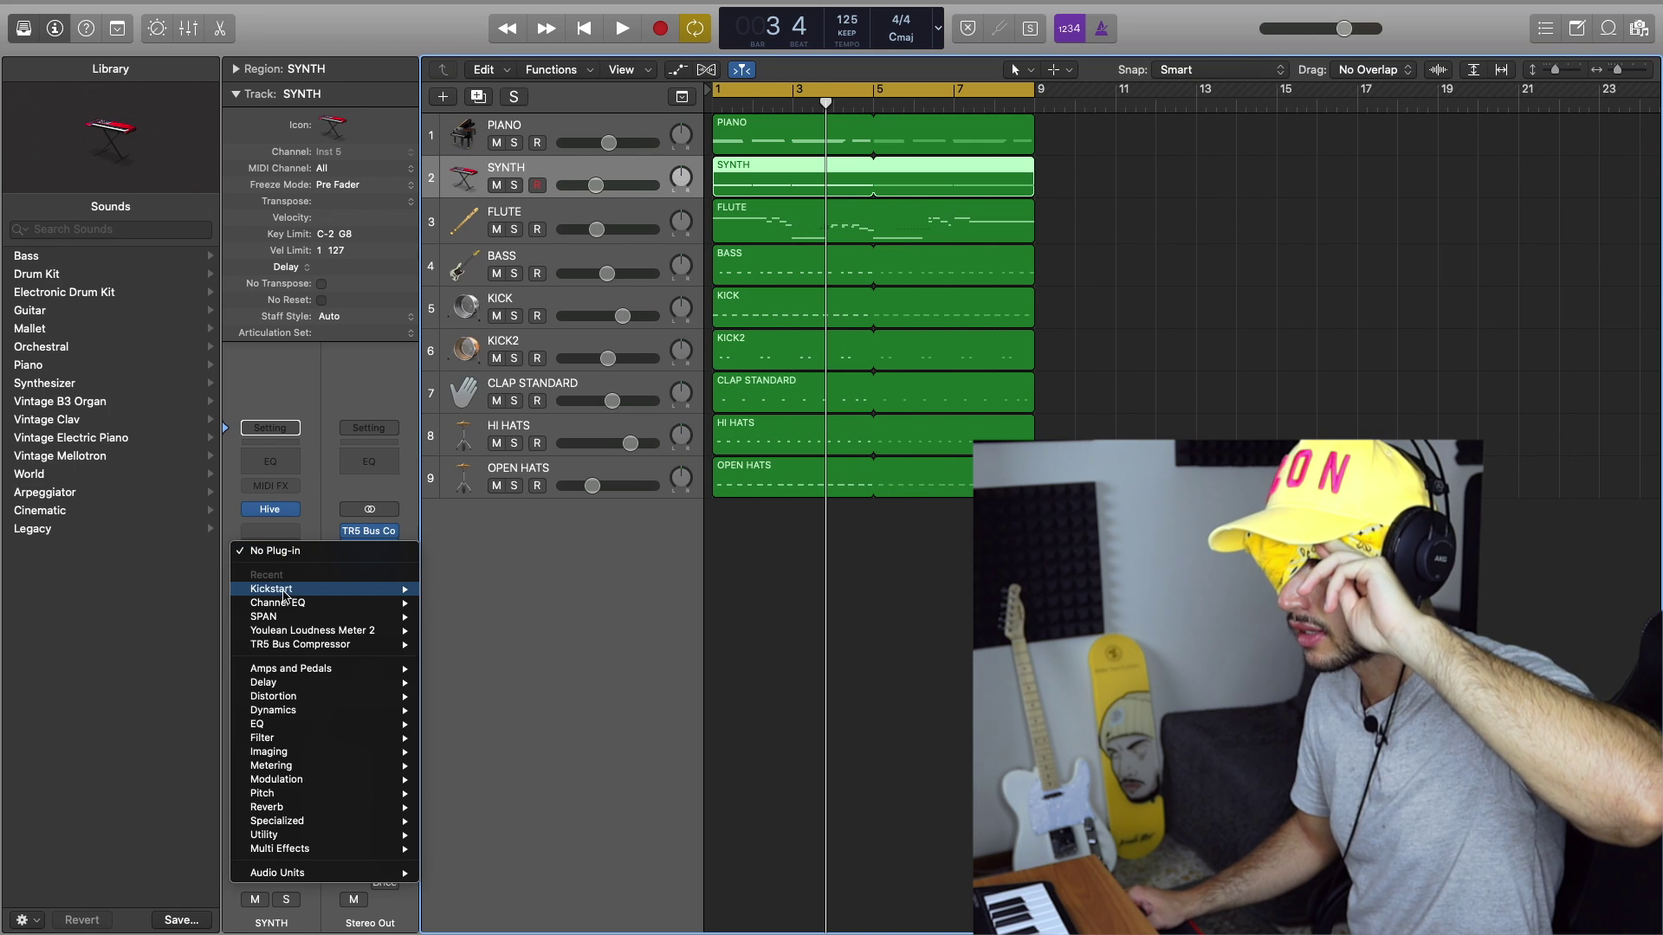
{"action": "left_click", "coordinate": [443, 591]}
{"action": "left_click", "coordinate": [26, 26]}
- Insert the Soundtoys Crystallizer plug-in as an audio effect on the FLUTE track
{"action": "left_click", "coordinate": [572, 212]}
{"action": "left_click", "coordinate": [271, 526]}
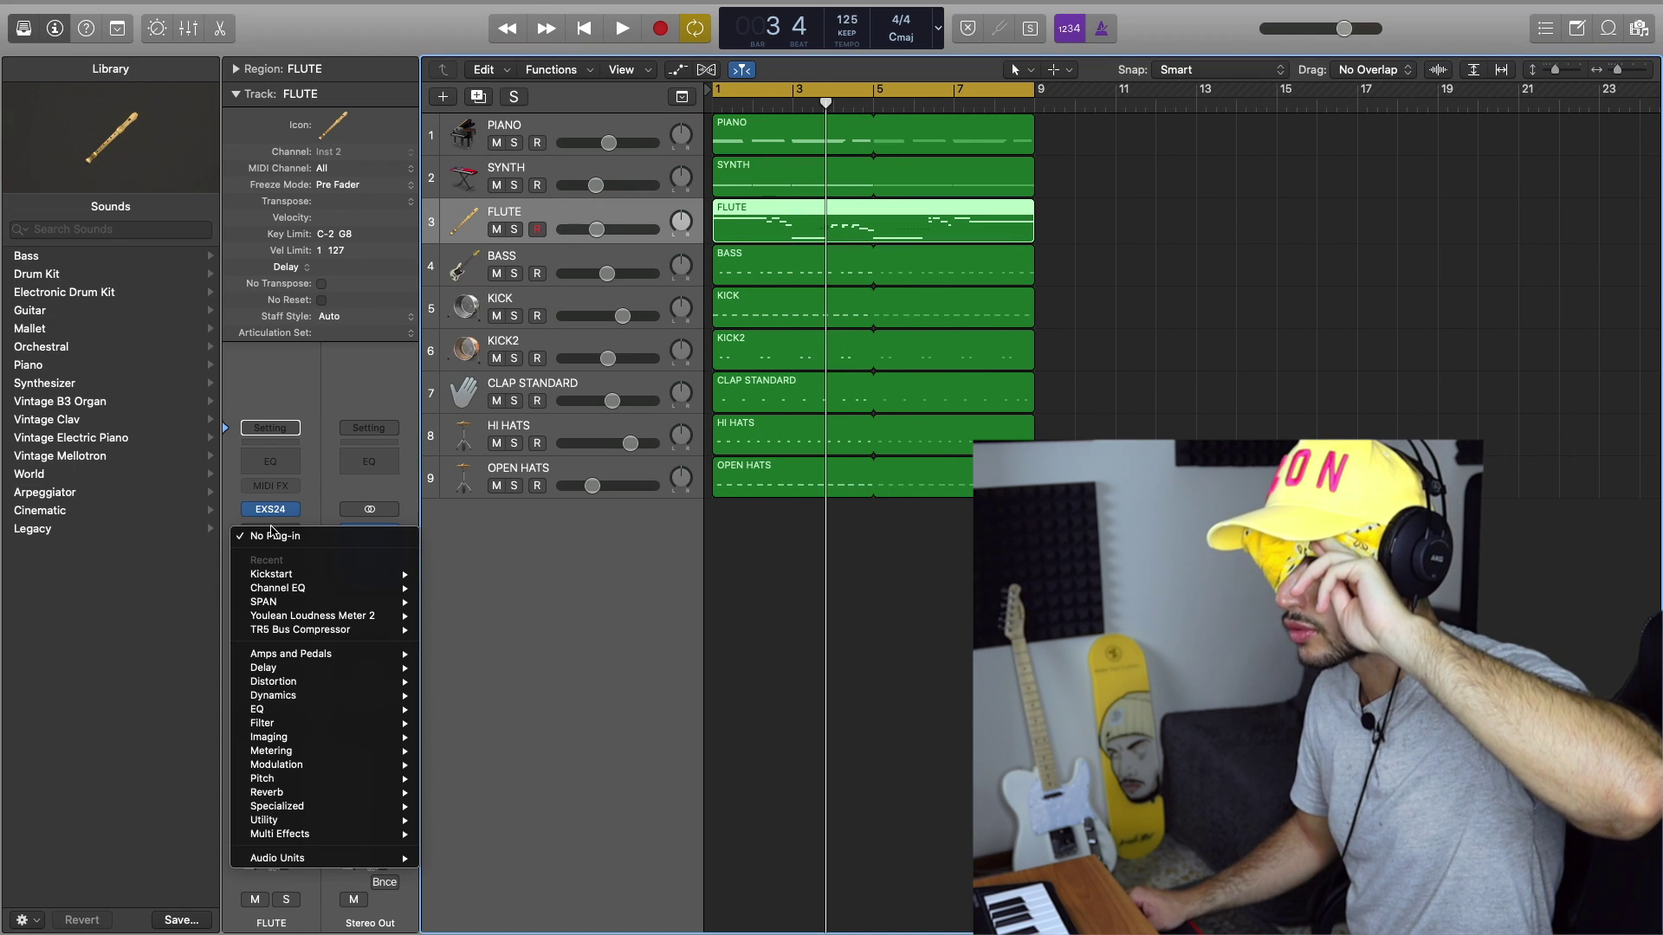
{"action": "mouse_move", "coordinate": [307, 859]}
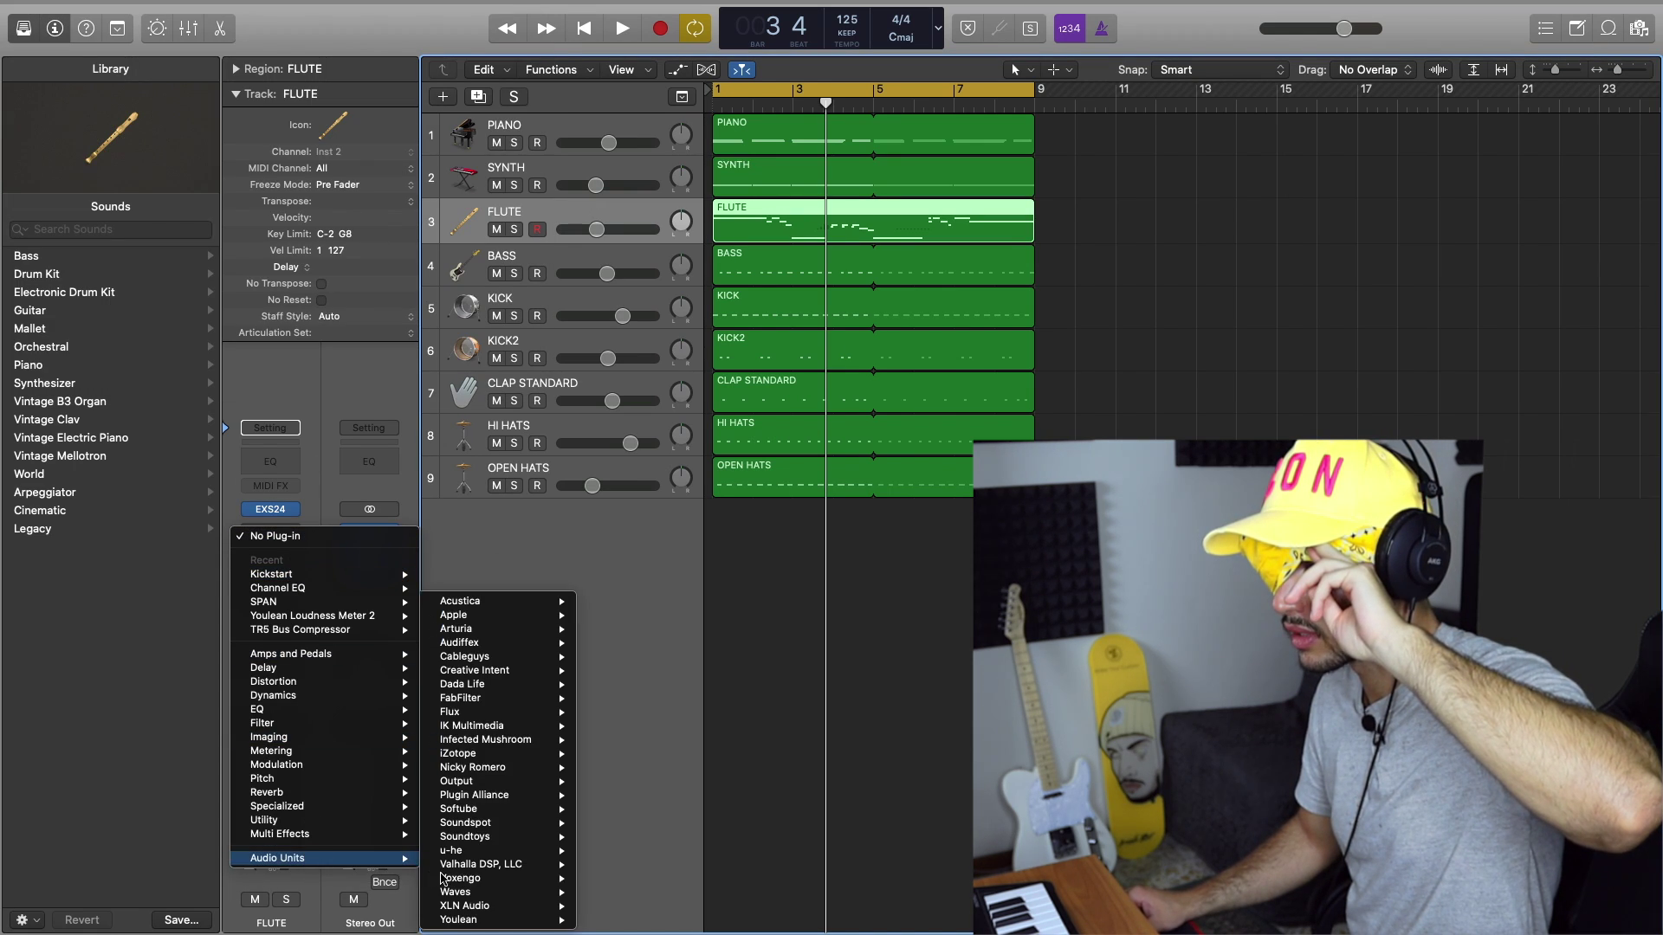
{"action": "mouse_move", "coordinate": [476, 895]}
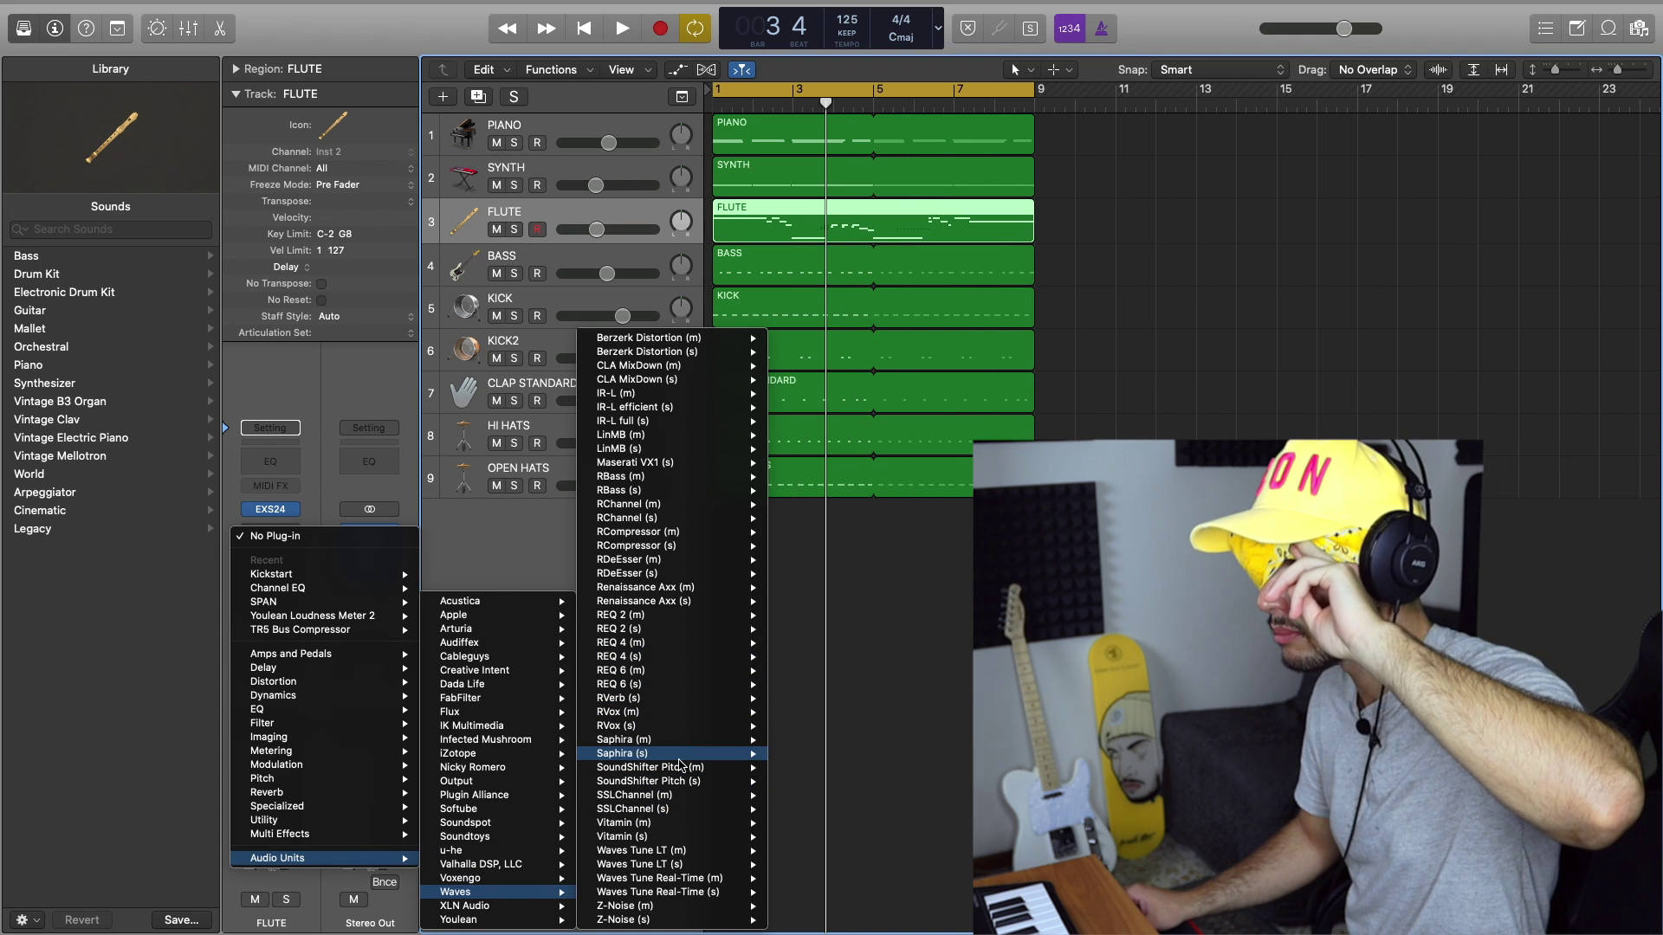
{"action": "mouse_move", "coordinate": [472, 836]}
{"action": "left_click", "coordinate": [788, 822]}
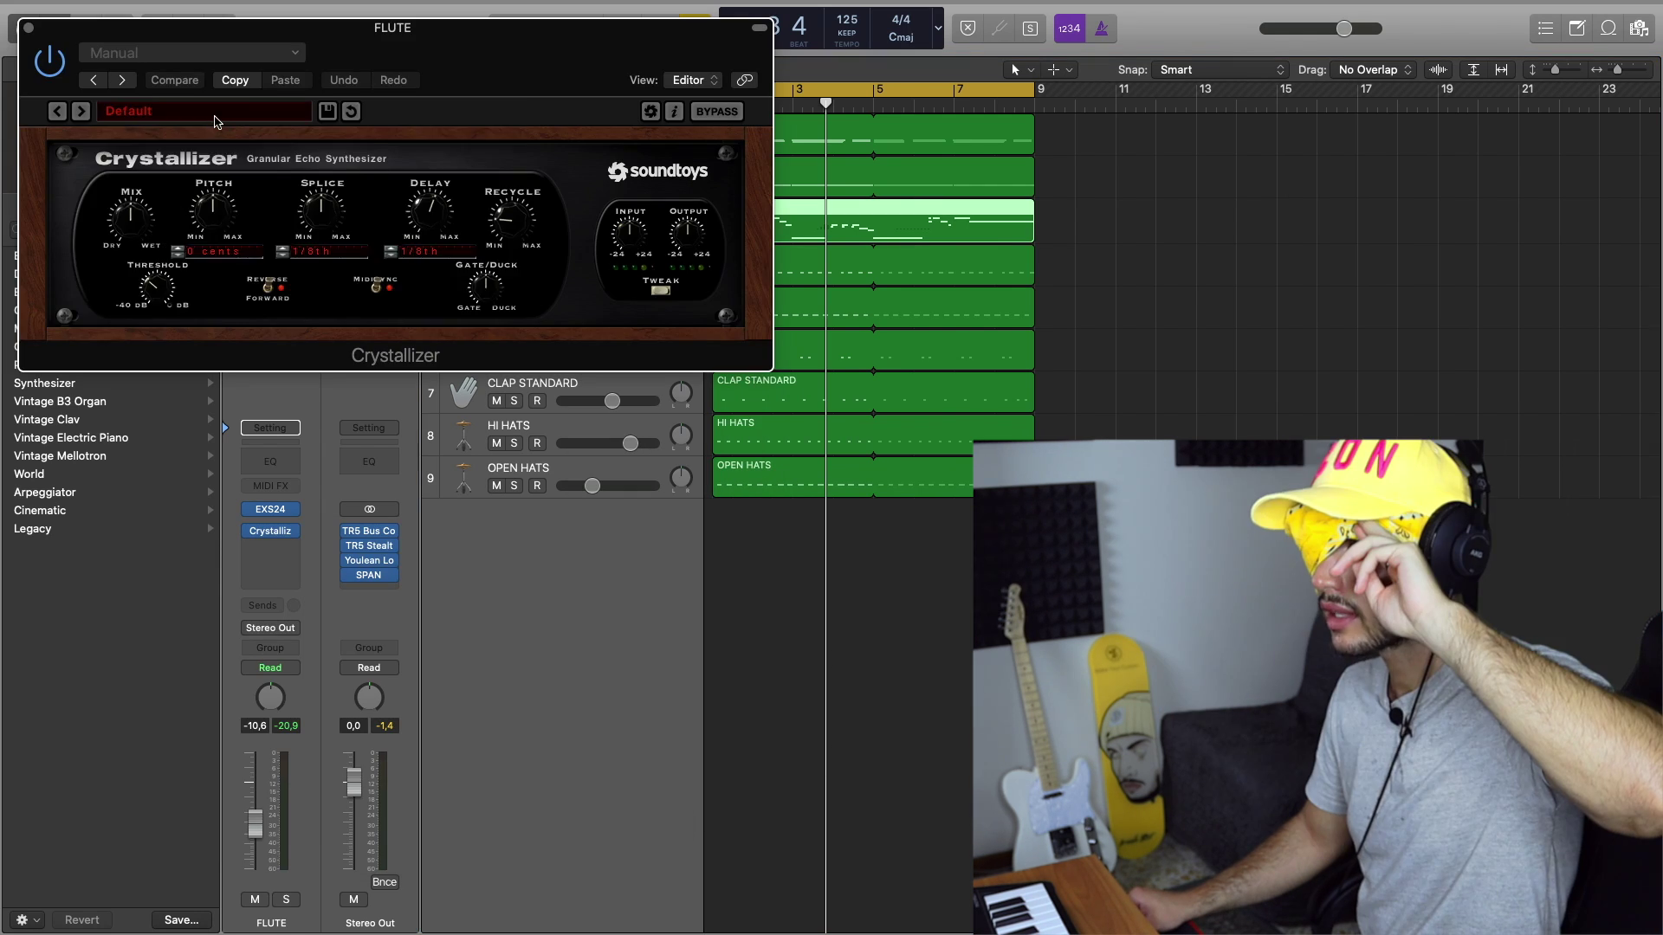
- Load the ChorusPongDelay preset in the FLUTE track's Crystallizer, and lower the track's volume slightly during playback
{"action": "left_click", "coordinate": [190, 111]}
{"action": "mouse_move", "coordinate": [189, 208]}
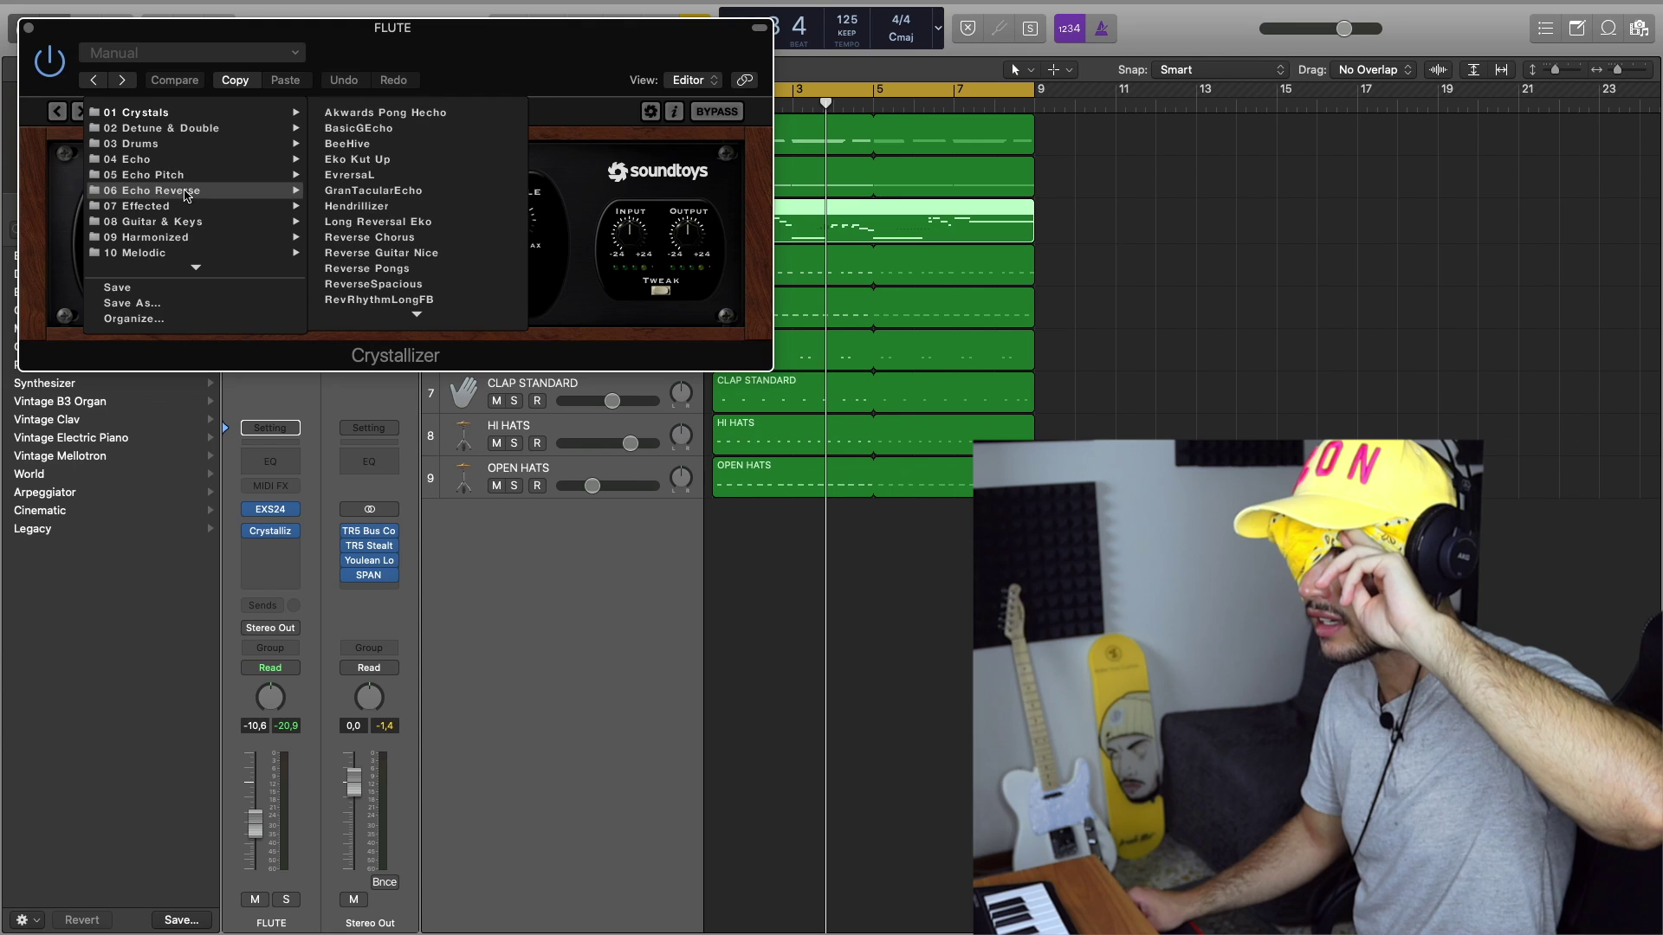
{"action": "left_click", "coordinate": [390, 129]}
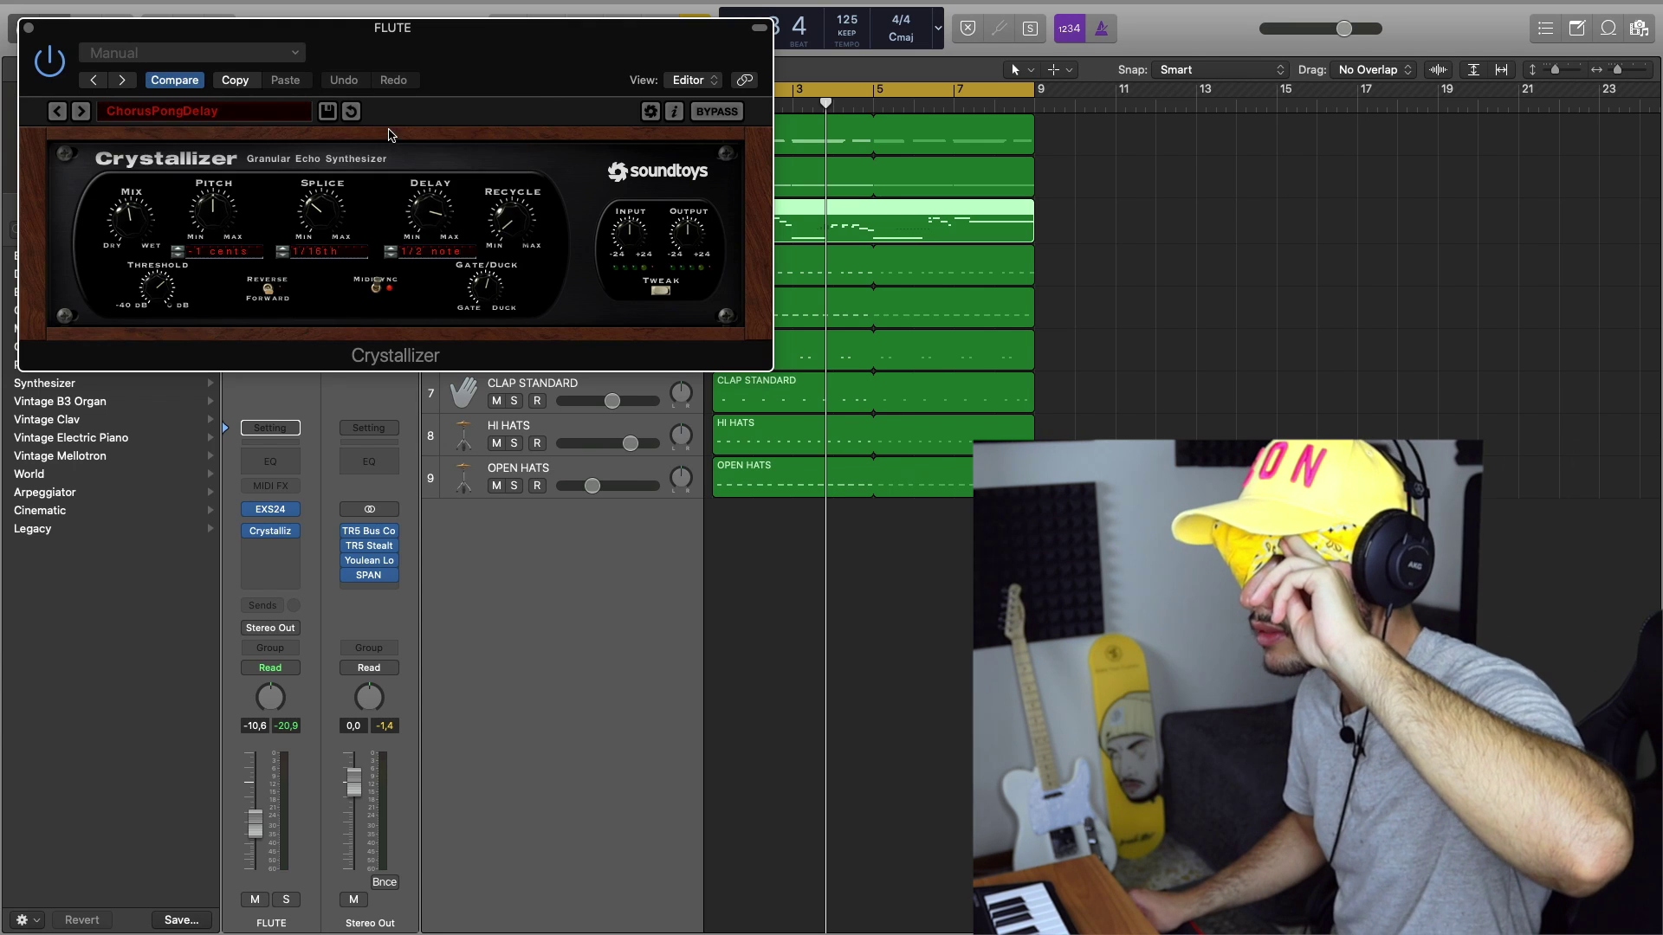
{"action": "left_click", "coordinate": [29, 29]}
{"action": "key", "text": "space"}
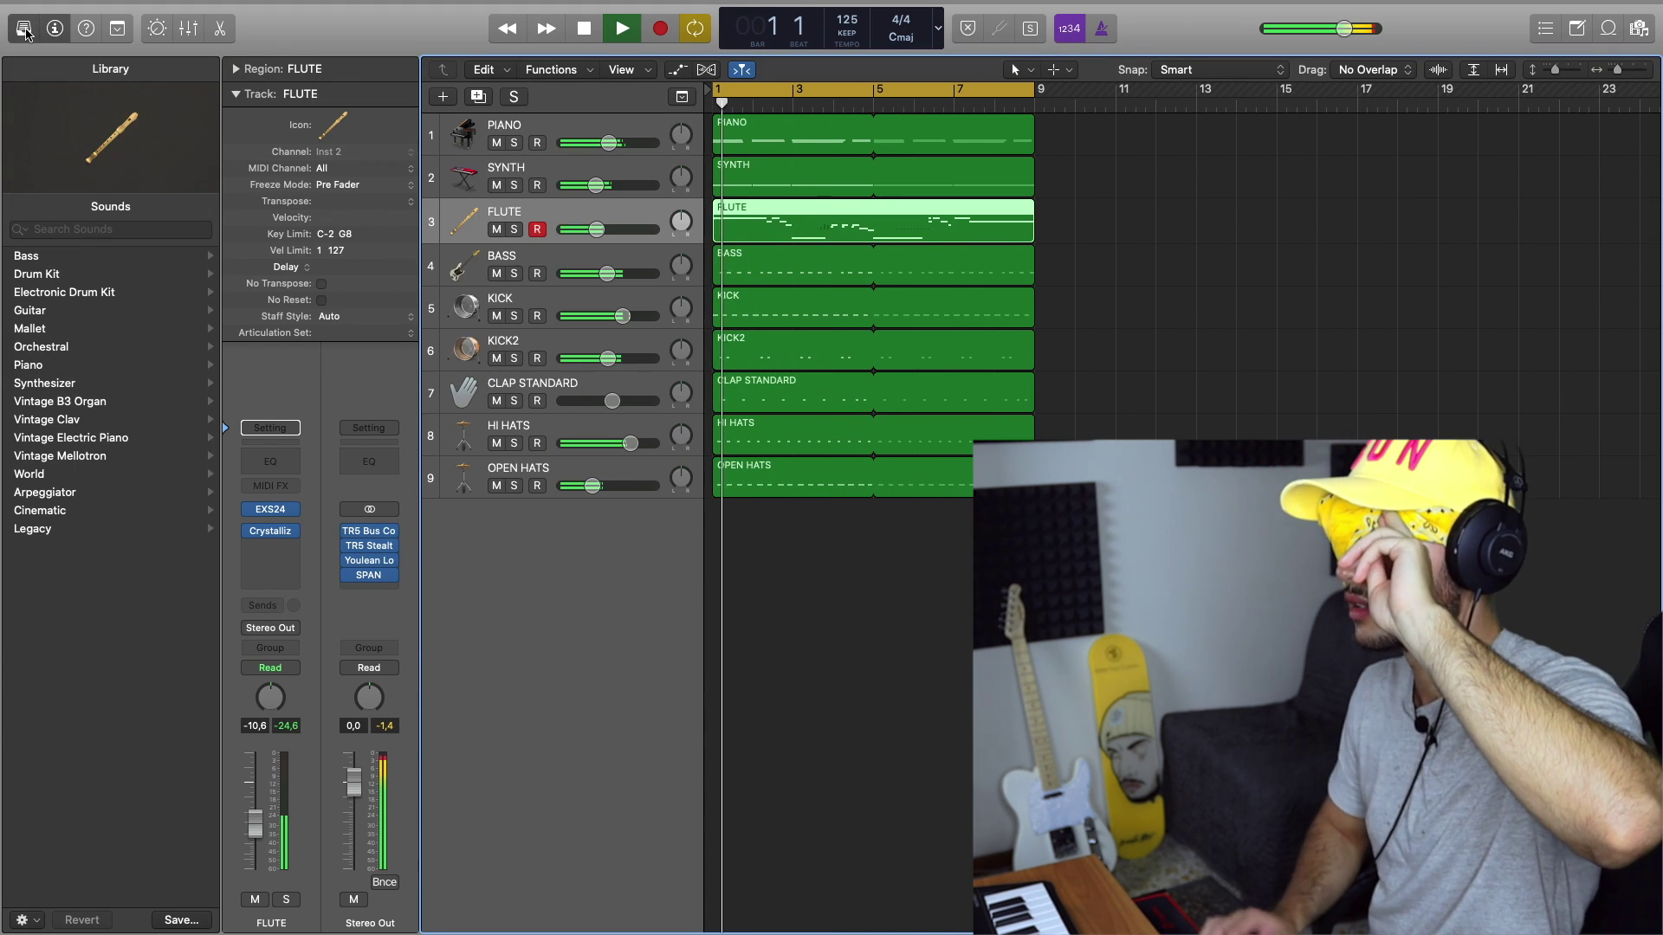
{"action": "left_click_drag", "start_coordinate": [597, 228], "coordinate": [592, 229]}
- Insert the Kickstart plug-in as an audio effect on the BASS track
{"action": "left_click", "coordinate": [548, 257]}
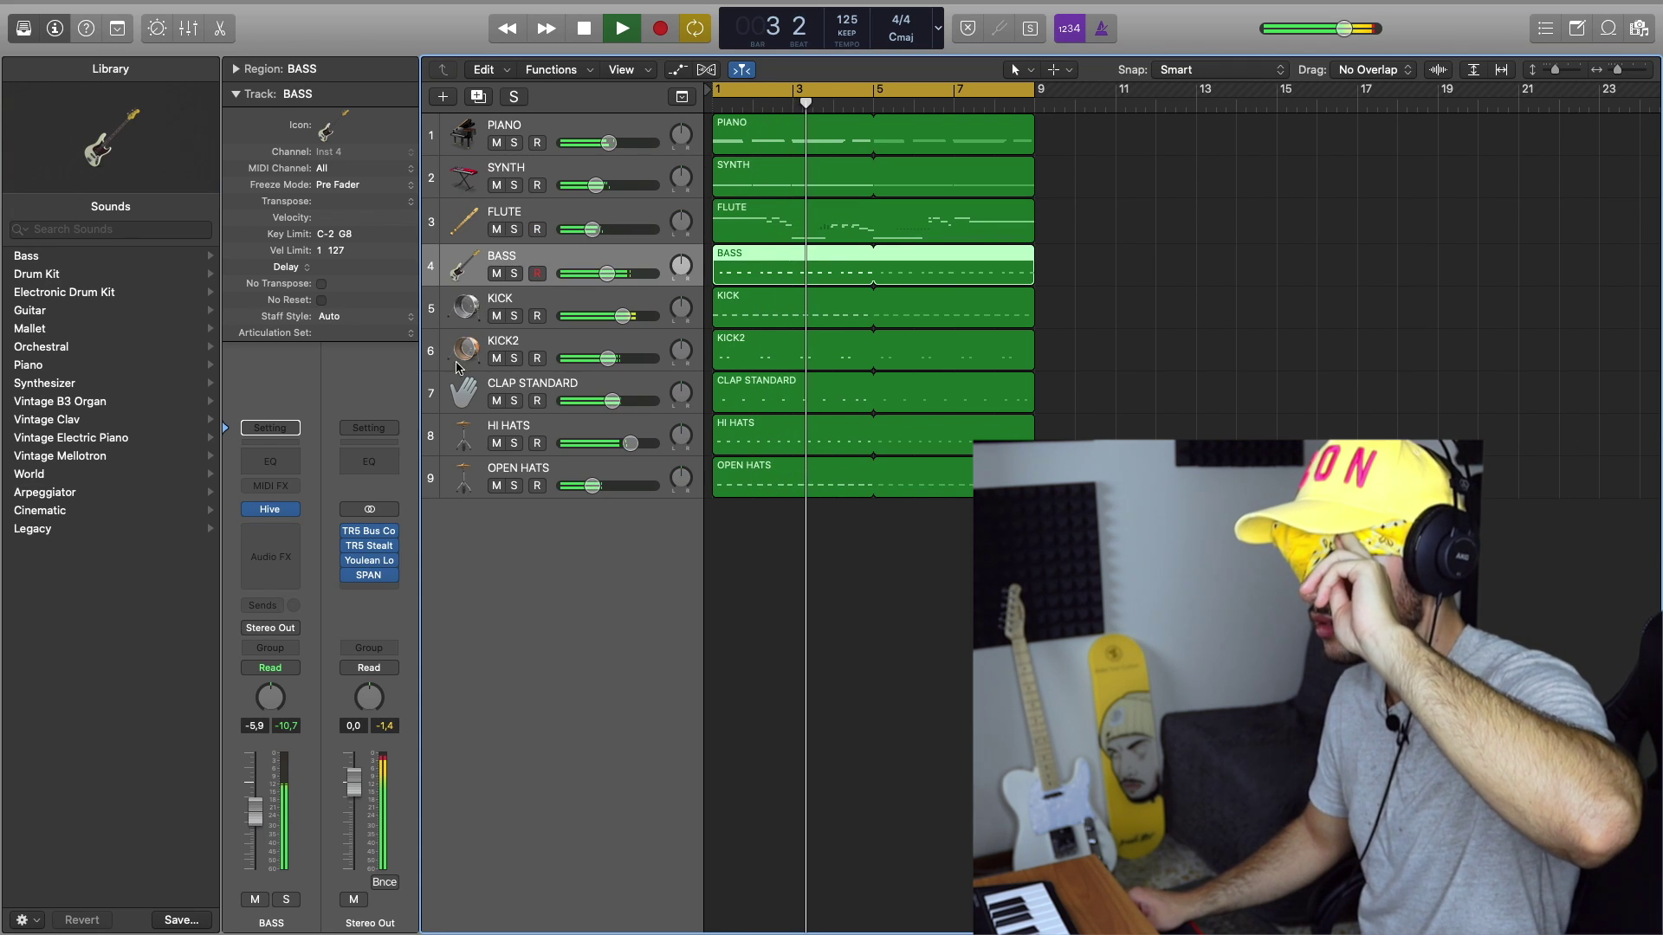
{"action": "left_click", "coordinate": [275, 535]}
{"action": "left_click", "coordinate": [276, 538]}
{"action": "left_click", "coordinate": [276, 534]}
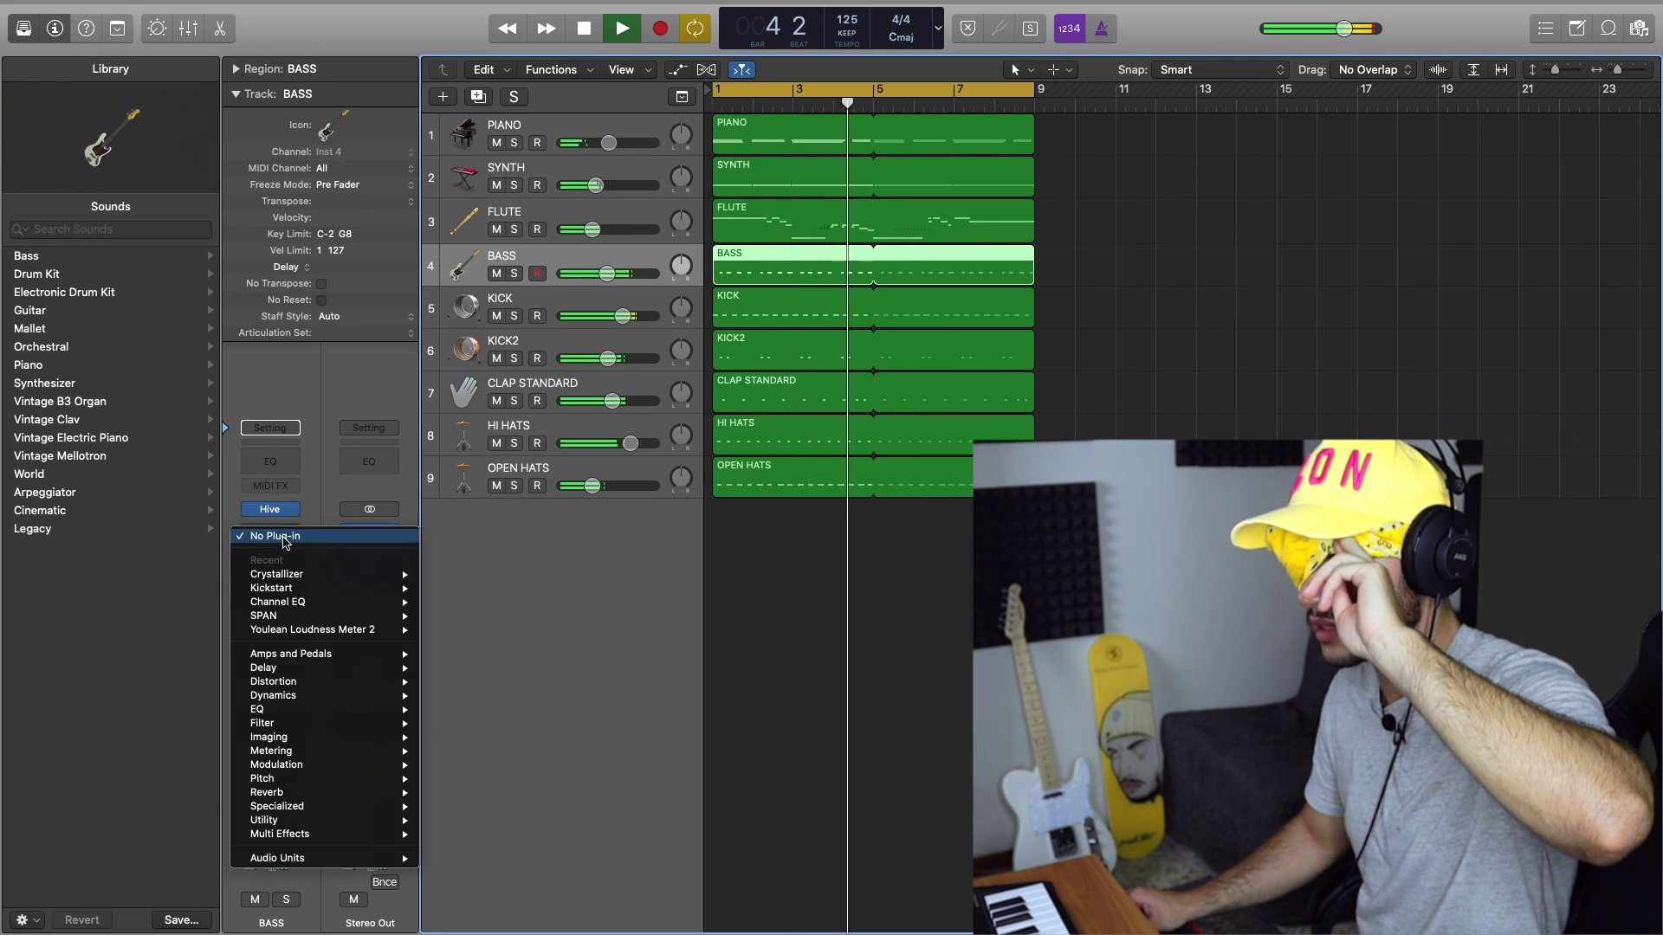
{"action": "mouse_move", "coordinate": [381, 588]}
{"action": "left_click", "coordinate": [451, 588]}
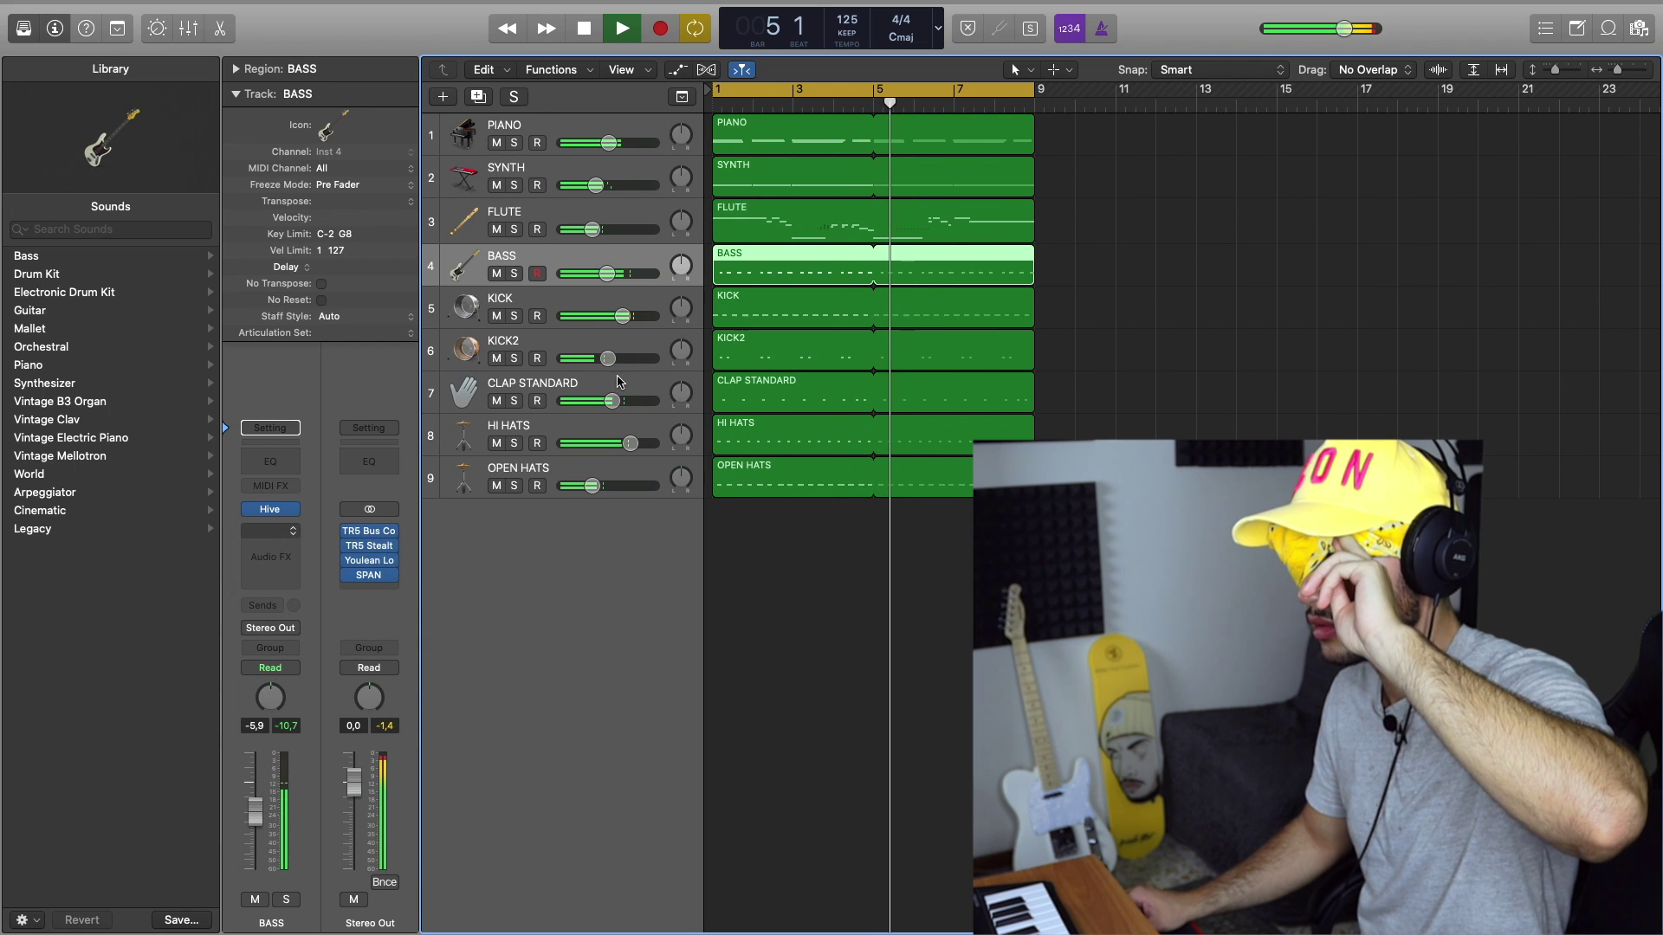
{"action": "left_click", "coordinate": [29, 29]}
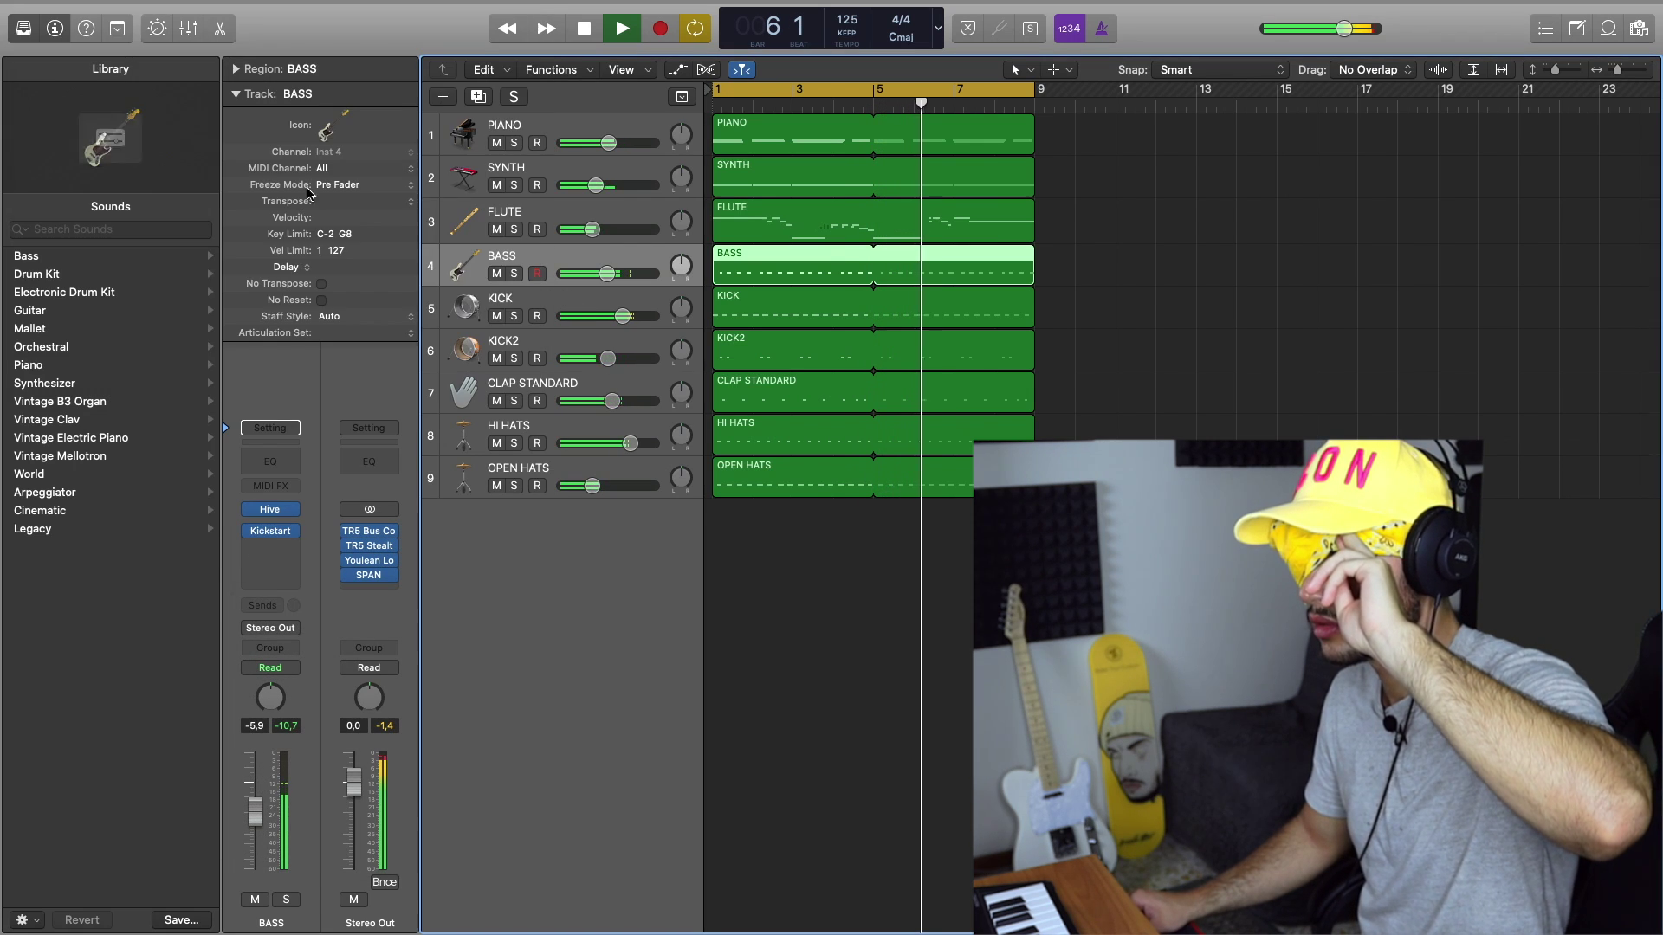
- Lower the KICK2 track's volume to -9.0 dB during playback, and select the PIANO track
{"action": "left_click", "coordinate": [555, 359]}
{"action": "left_click_drag", "start_coordinate": [608, 358], "coordinate": [570, 394]}
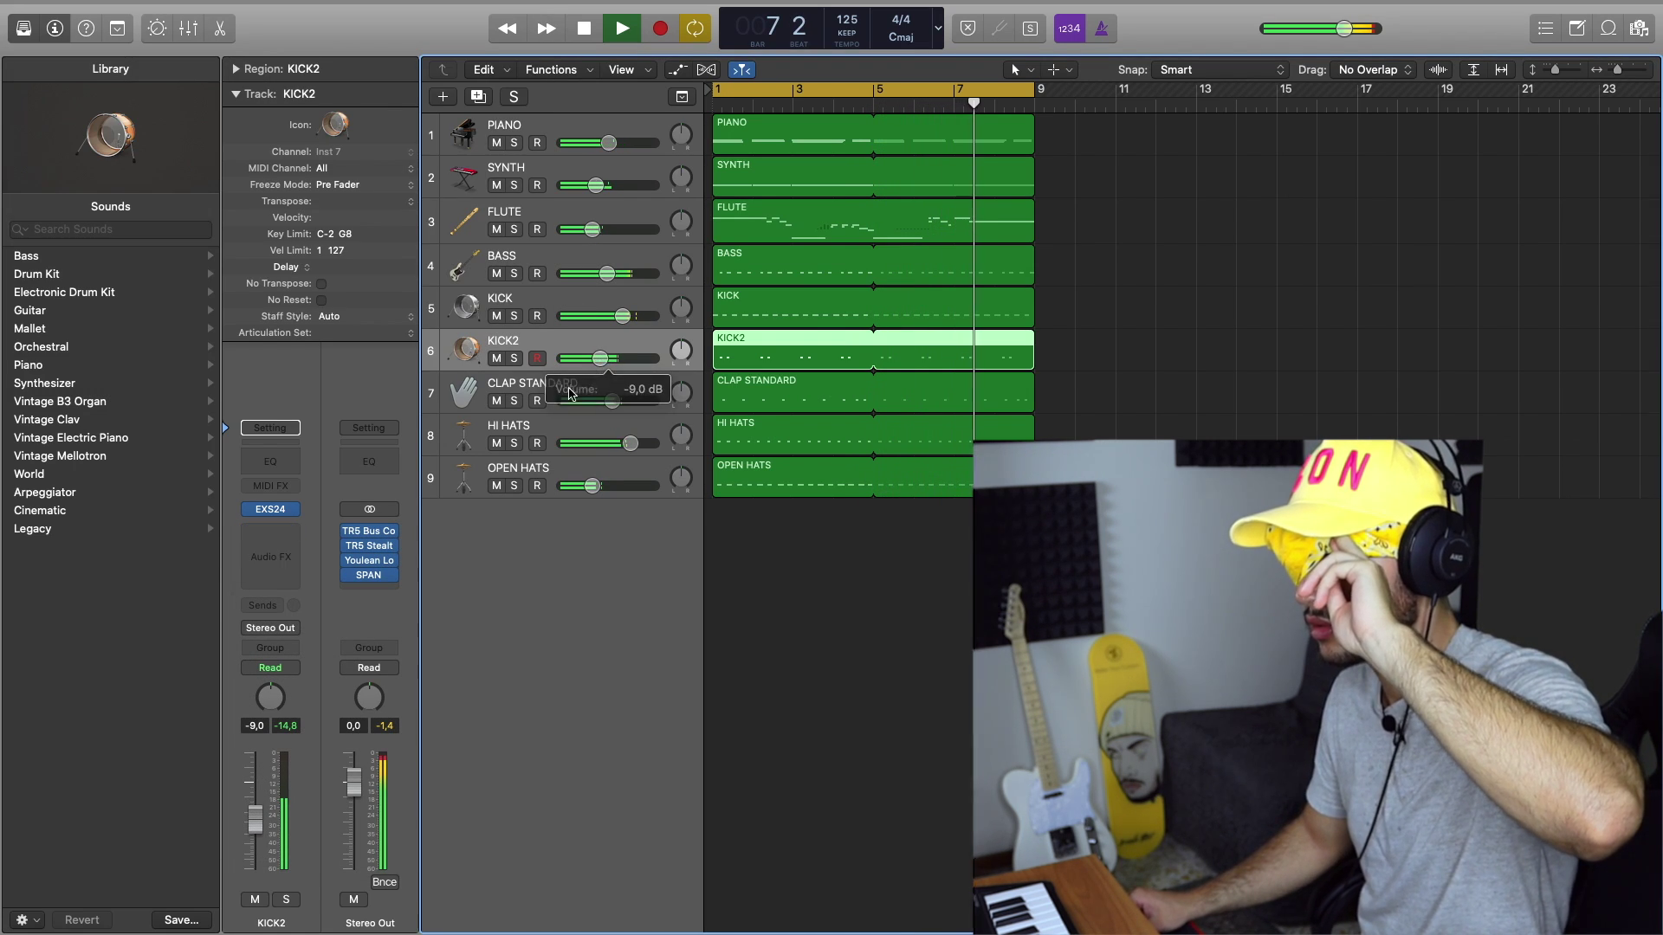
{"action": "left_click", "coordinate": [533, 432]}
{"action": "left_click", "coordinate": [544, 471]}
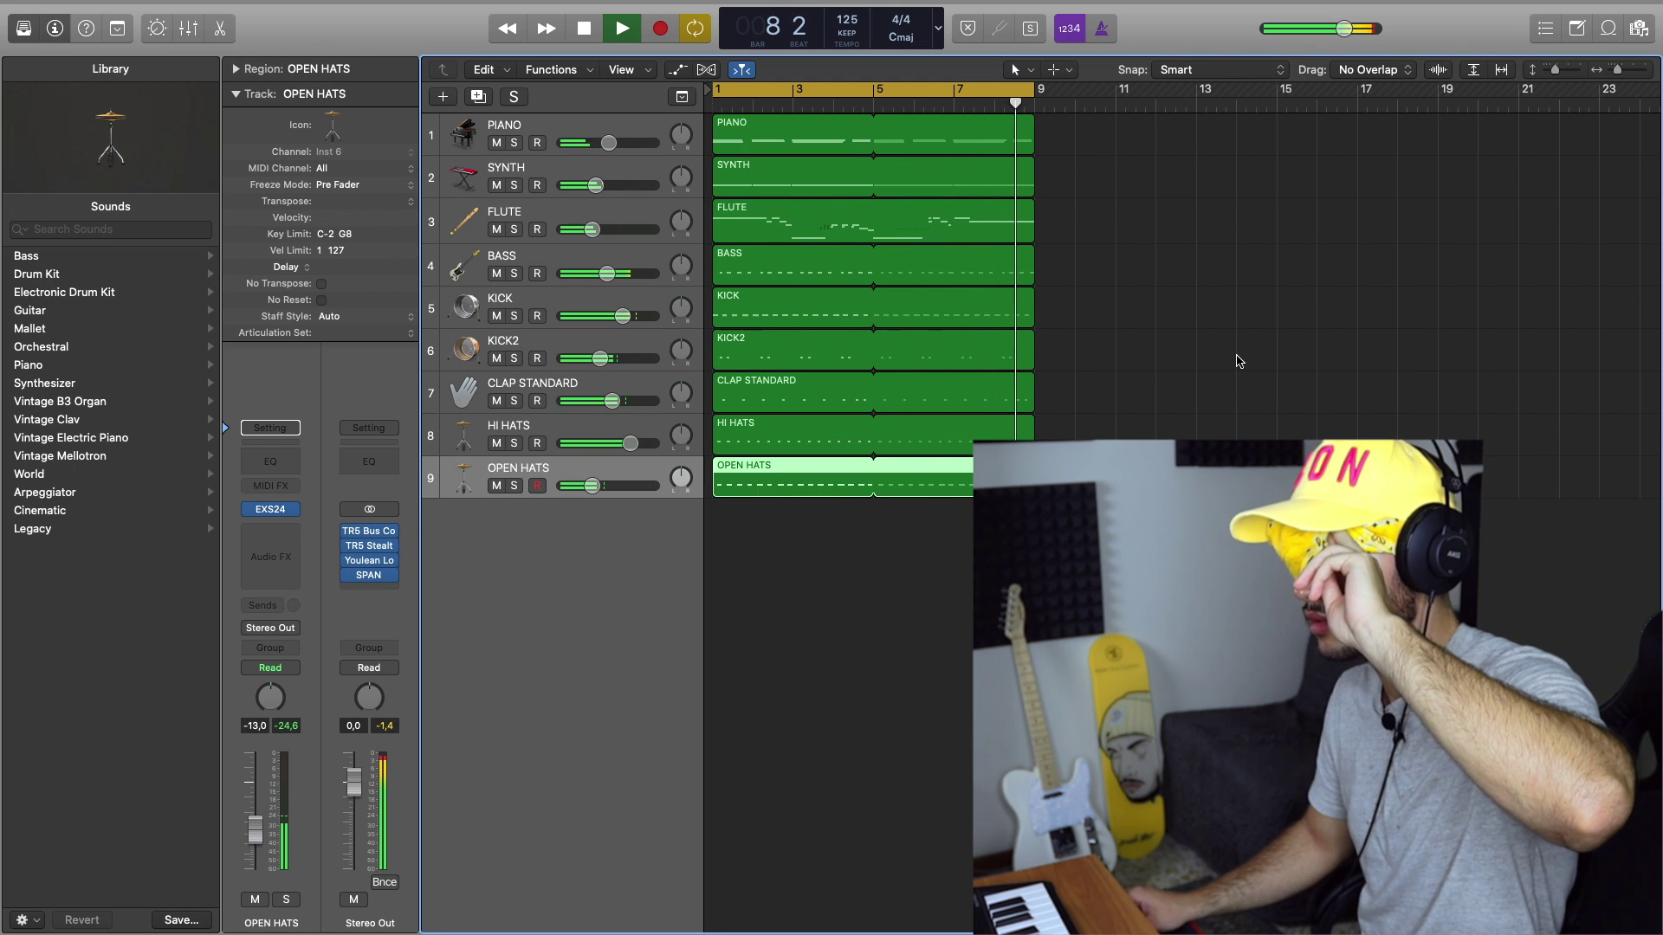
{"action": "left_click", "coordinate": [620, 127]}
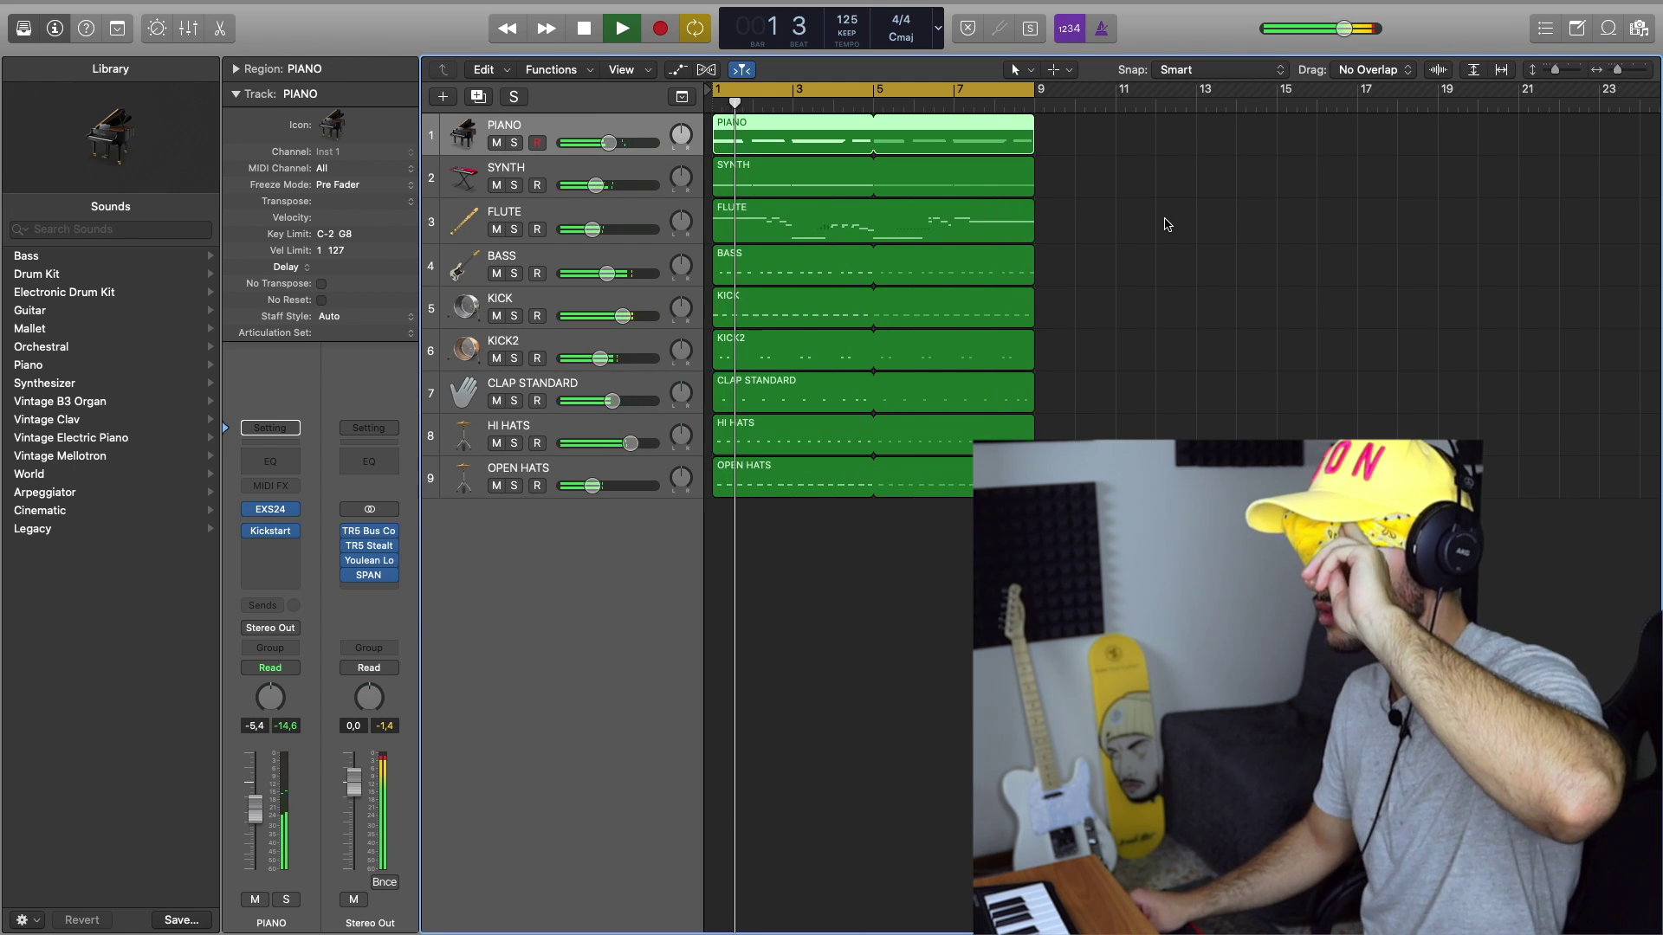